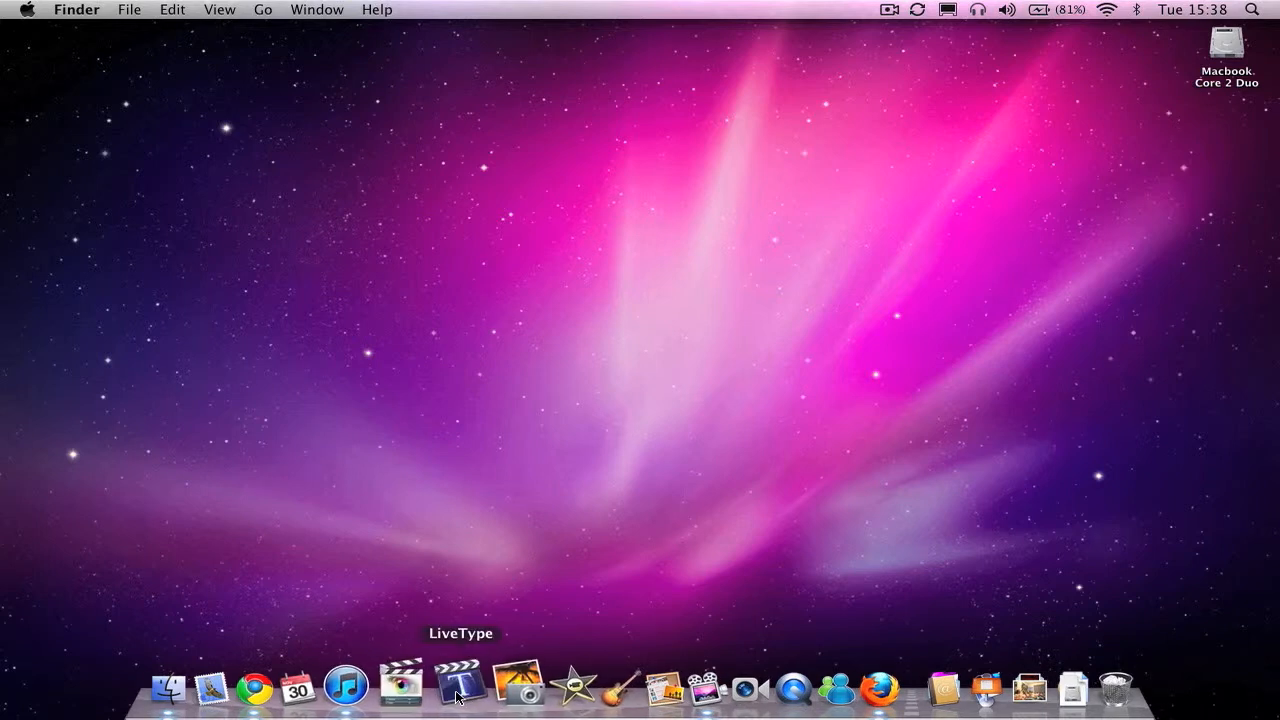
Step: Launch LiveType and postpone the product registration
click(460, 688)
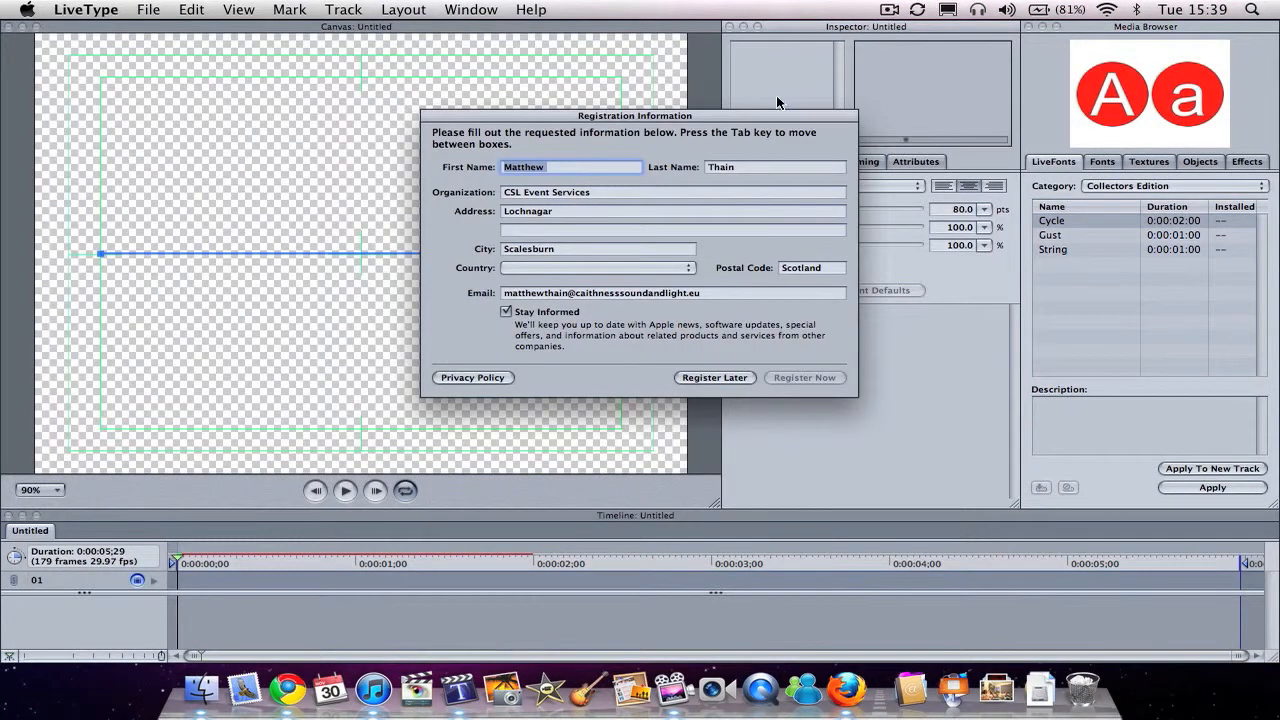
click(715, 378)
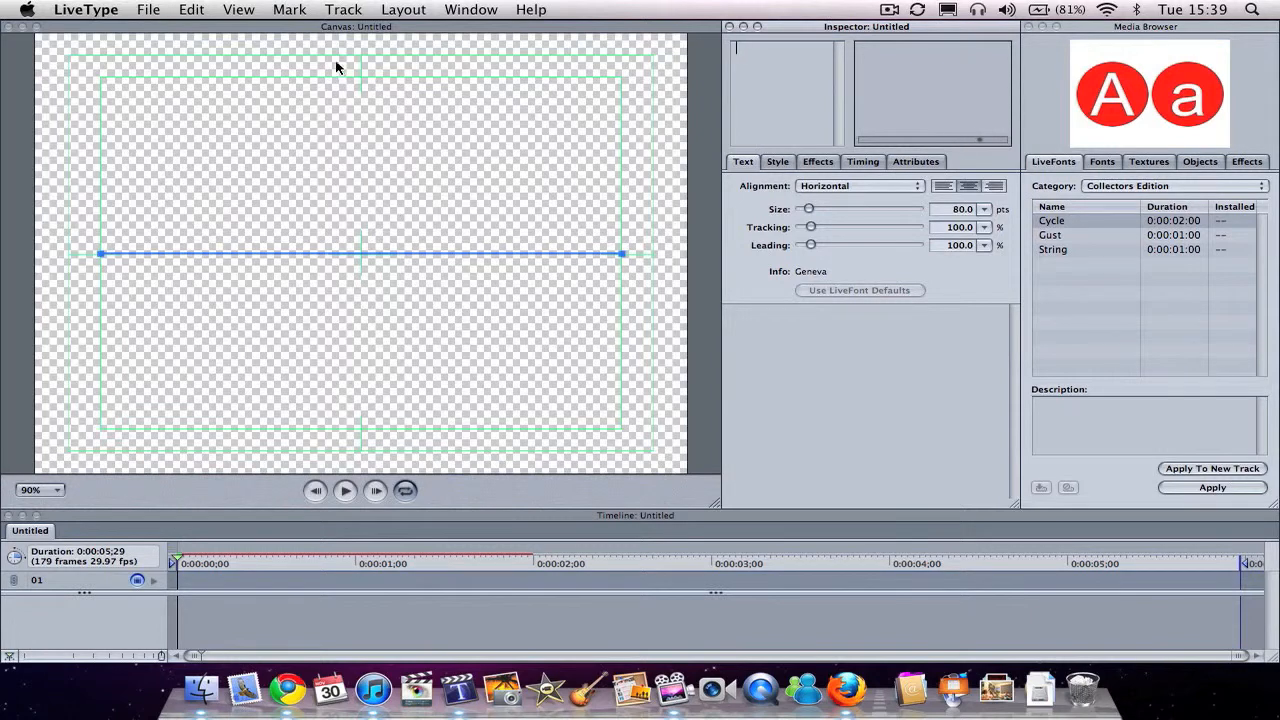
click(333, 31)
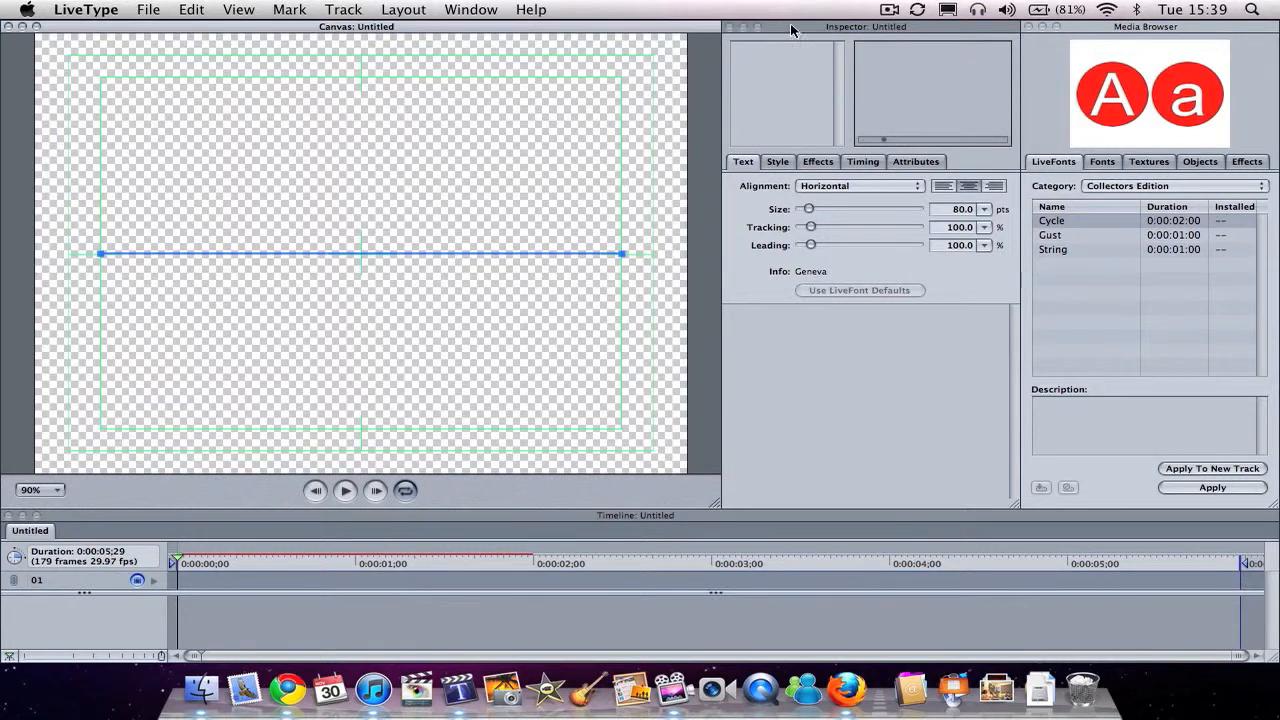
click(846, 30)
click(1155, 38)
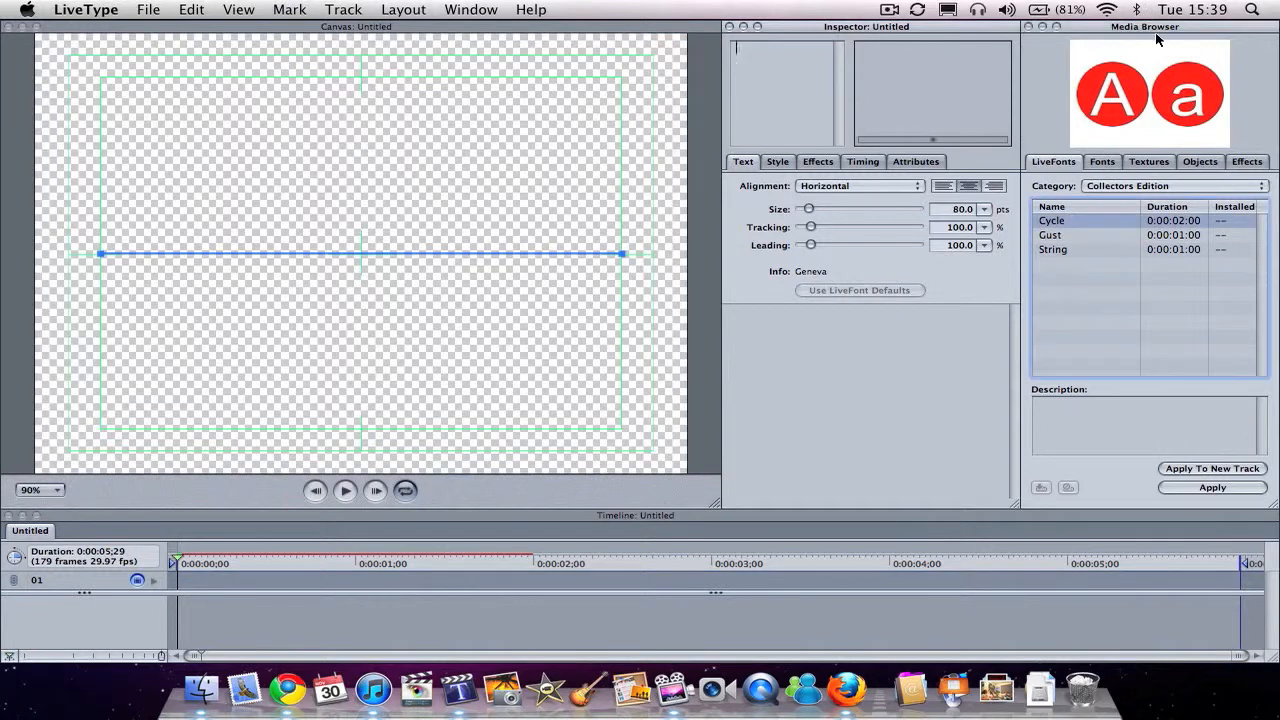
click(946, 521)
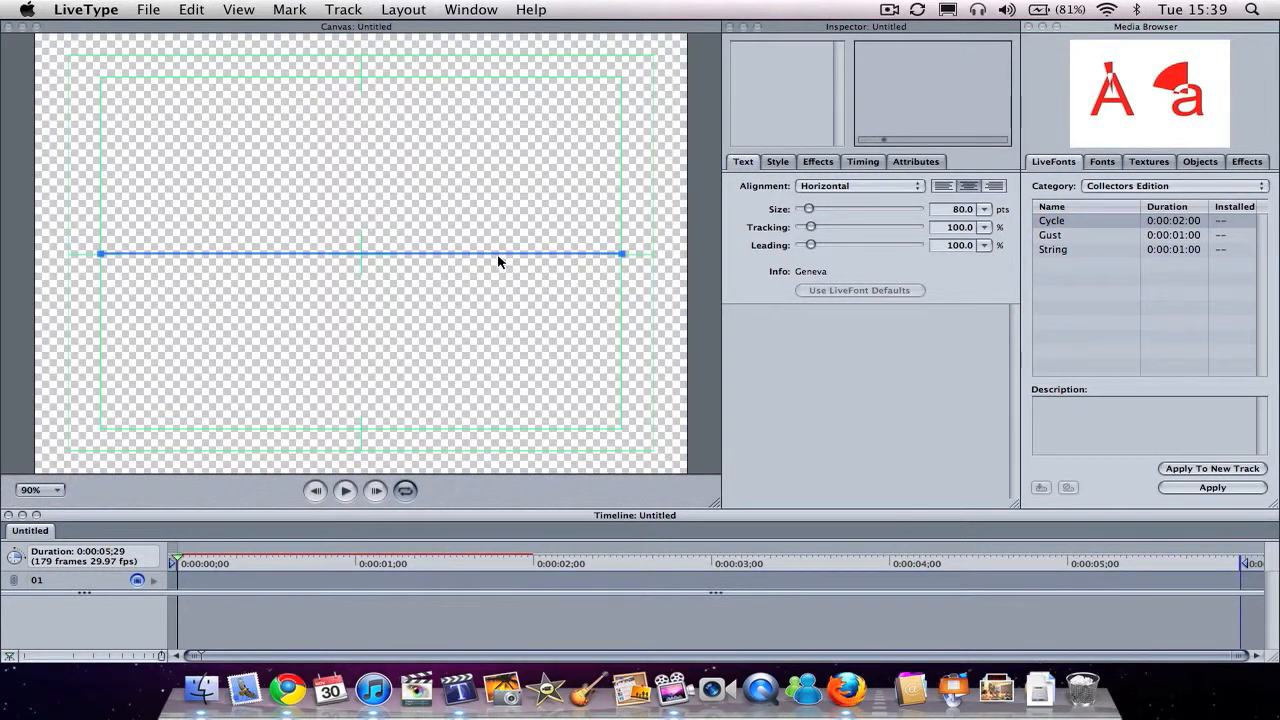
Step: Choose the HDV-Apple Intermediate Codec 720p30 preset in the project properties
click(198, 14)
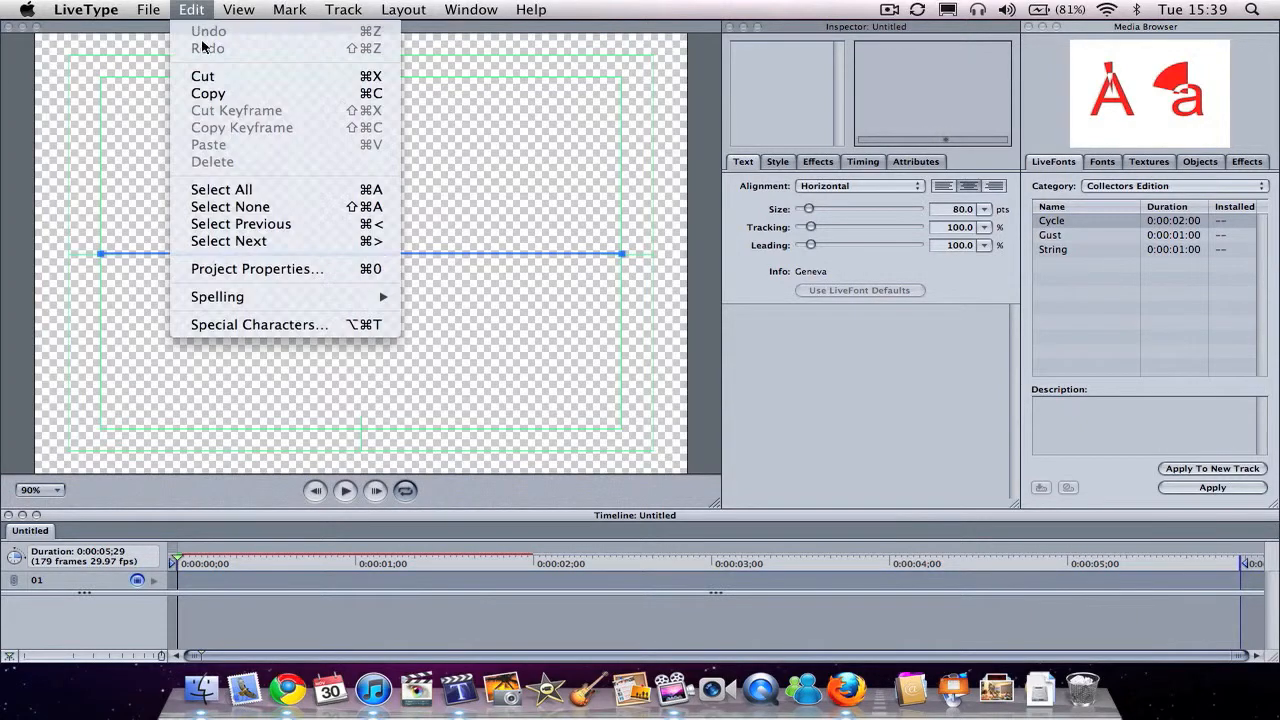
click(270, 270)
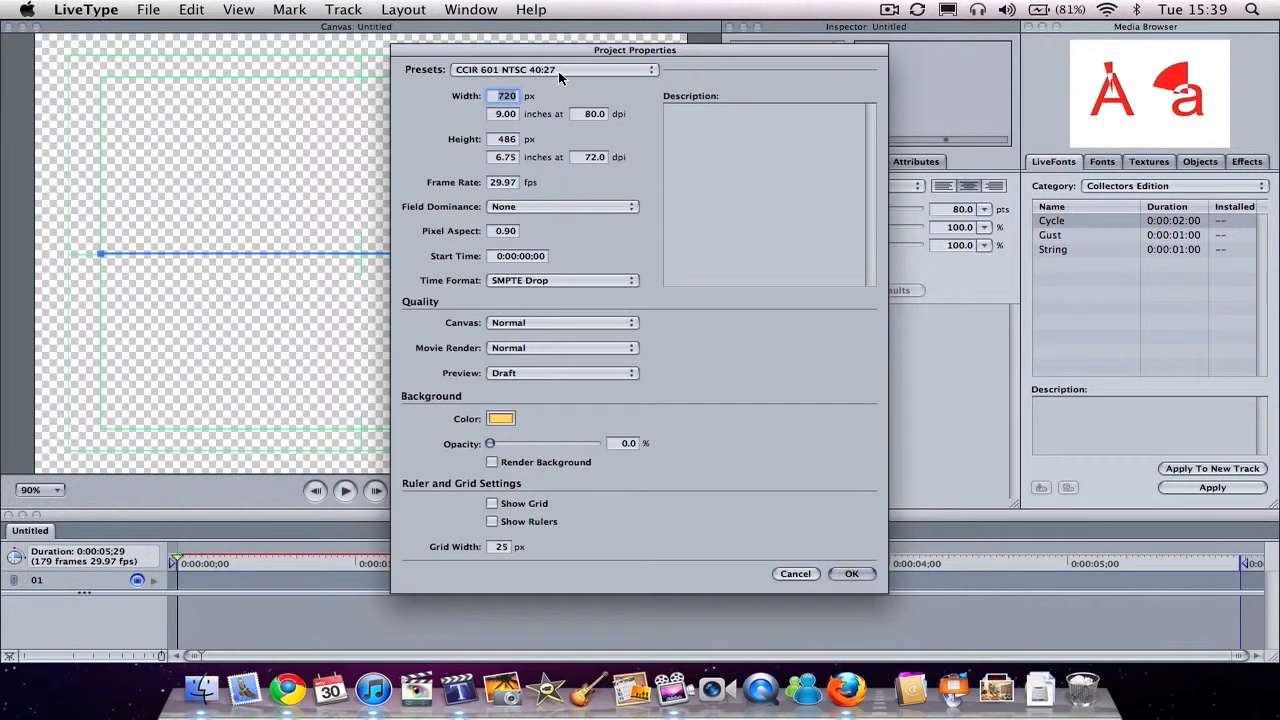
click(546, 76)
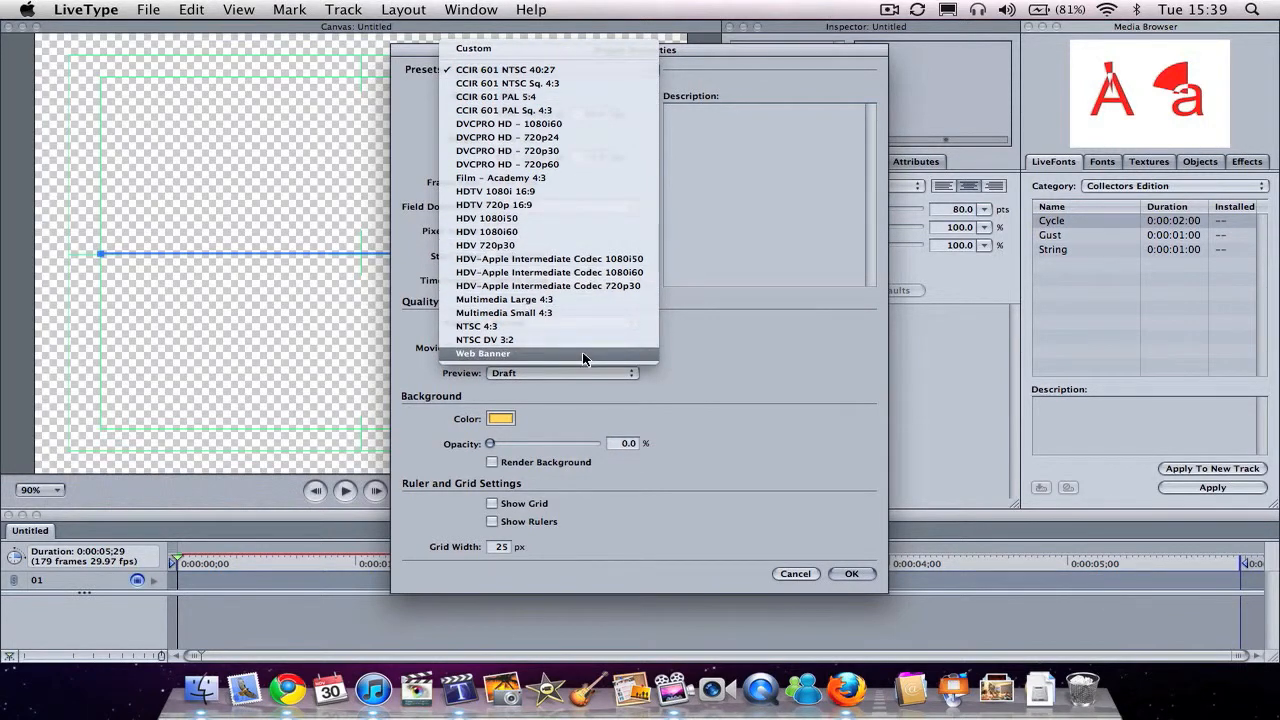
click(578, 287)
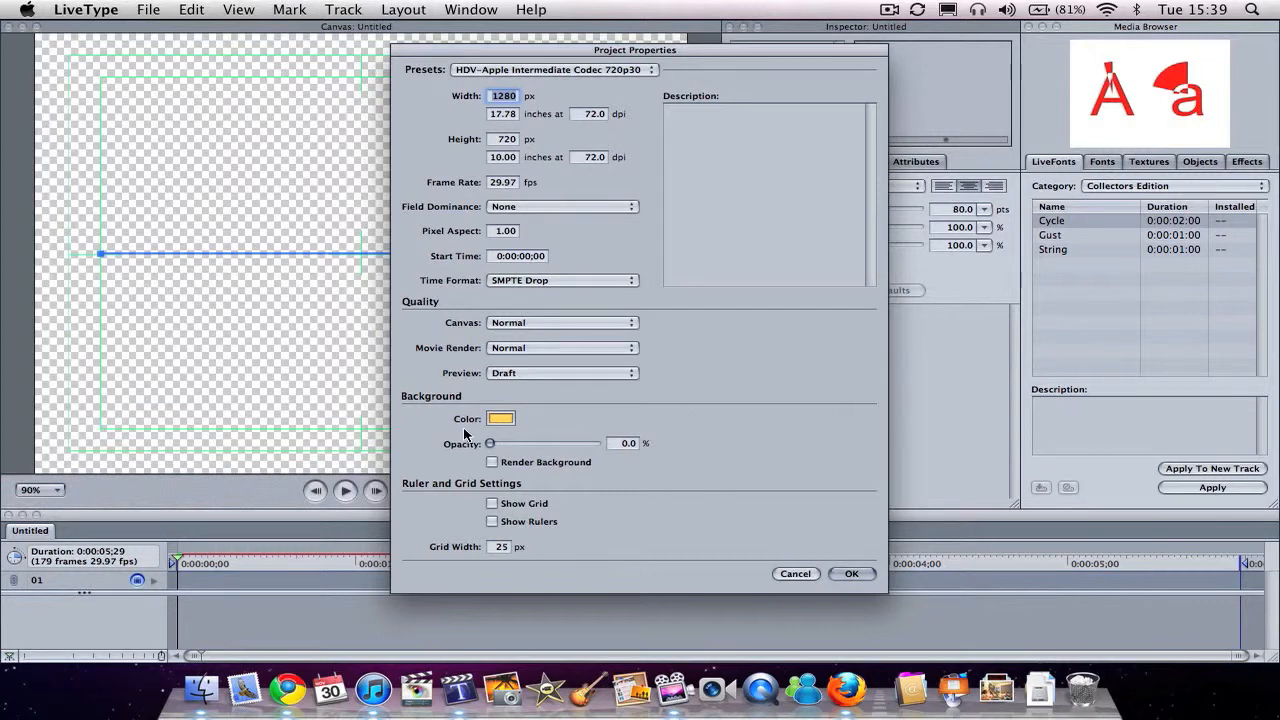
Step: Set the project background colour to black, enable Render Background, and apply the project properties
click(494, 420)
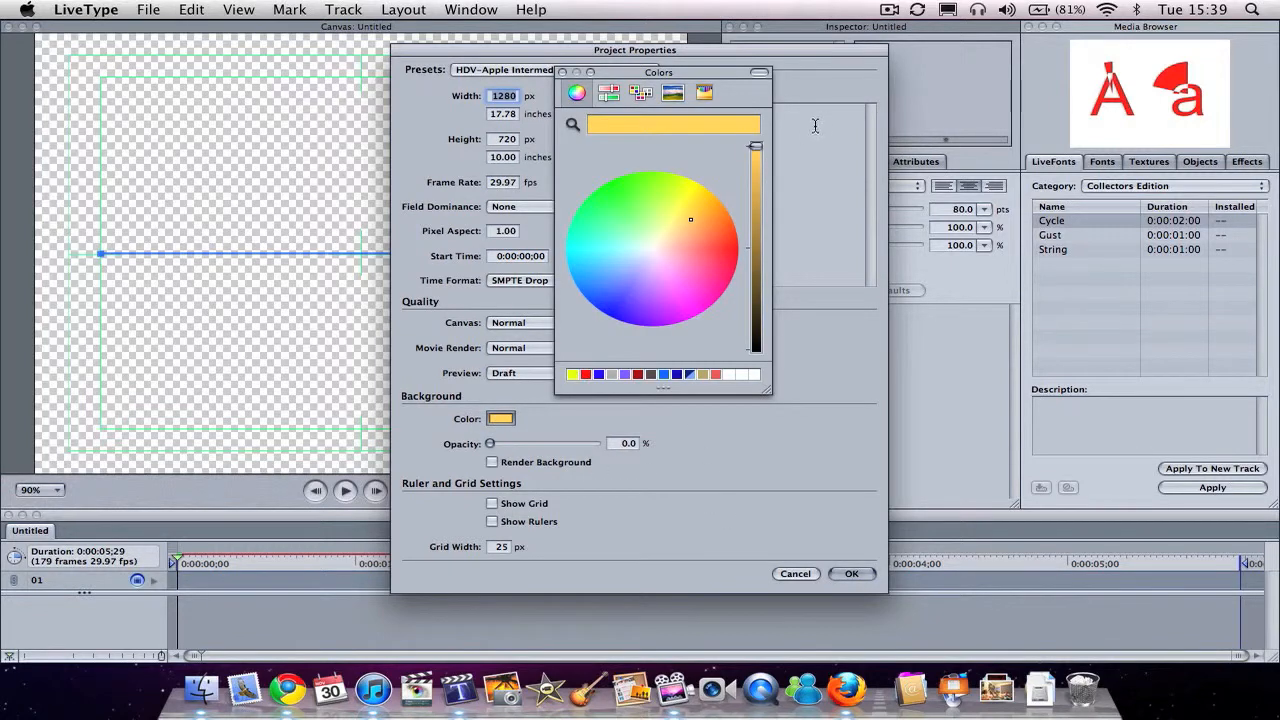
drag(755, 147, 797, 354)
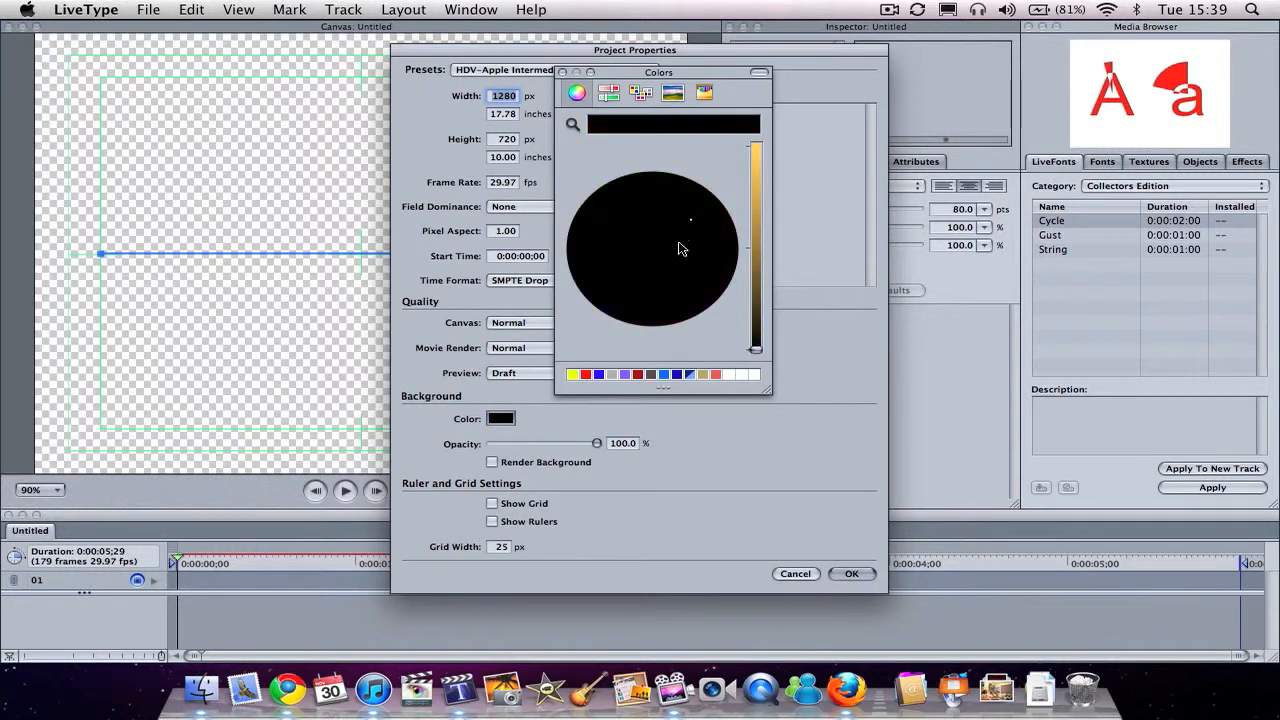
click(561, 72)
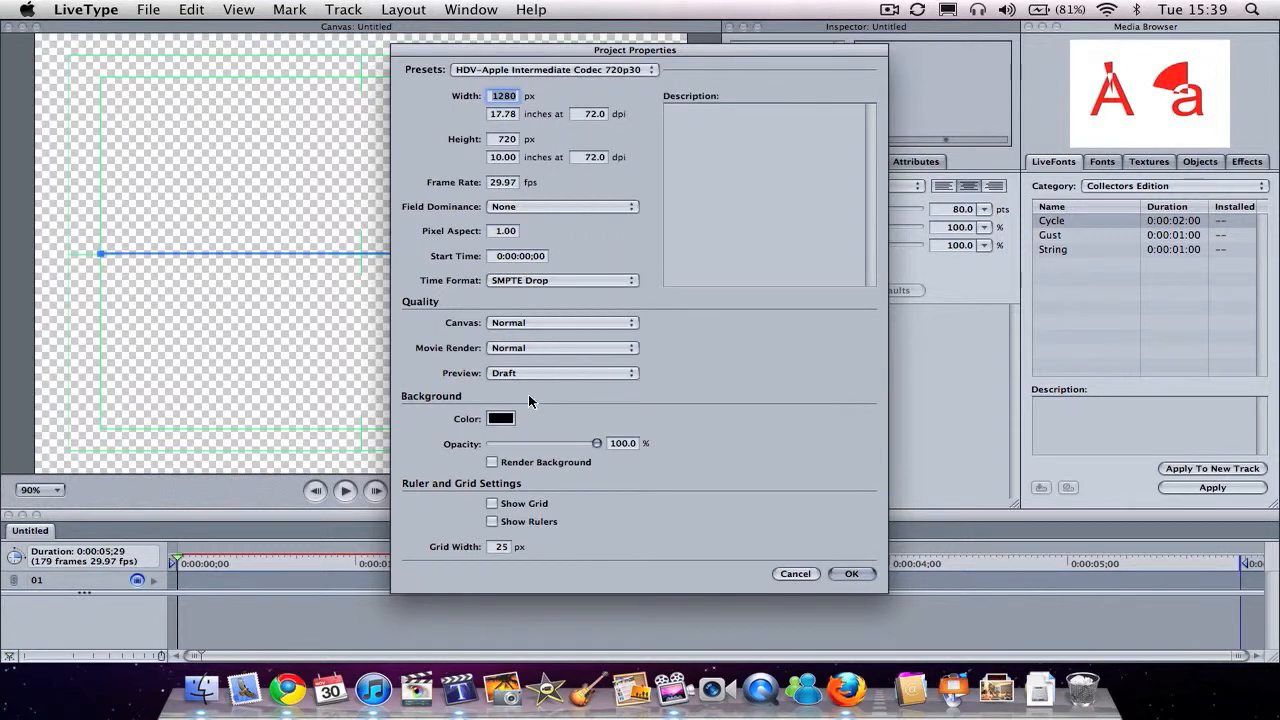
click(492, 462)
click(852, 574)
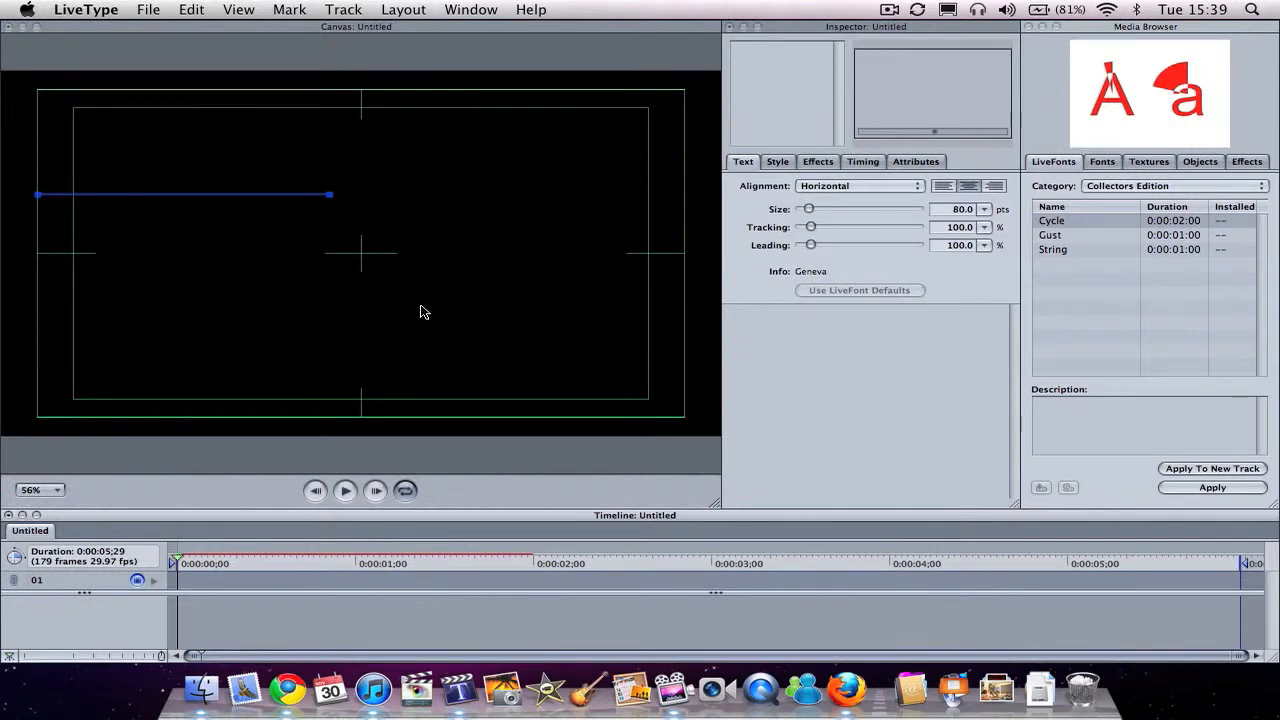
Step: Enter TechStopTV as the text of the existing track and place the track in the upper-left area of the canvas
drag(237, 200, 410, 210)
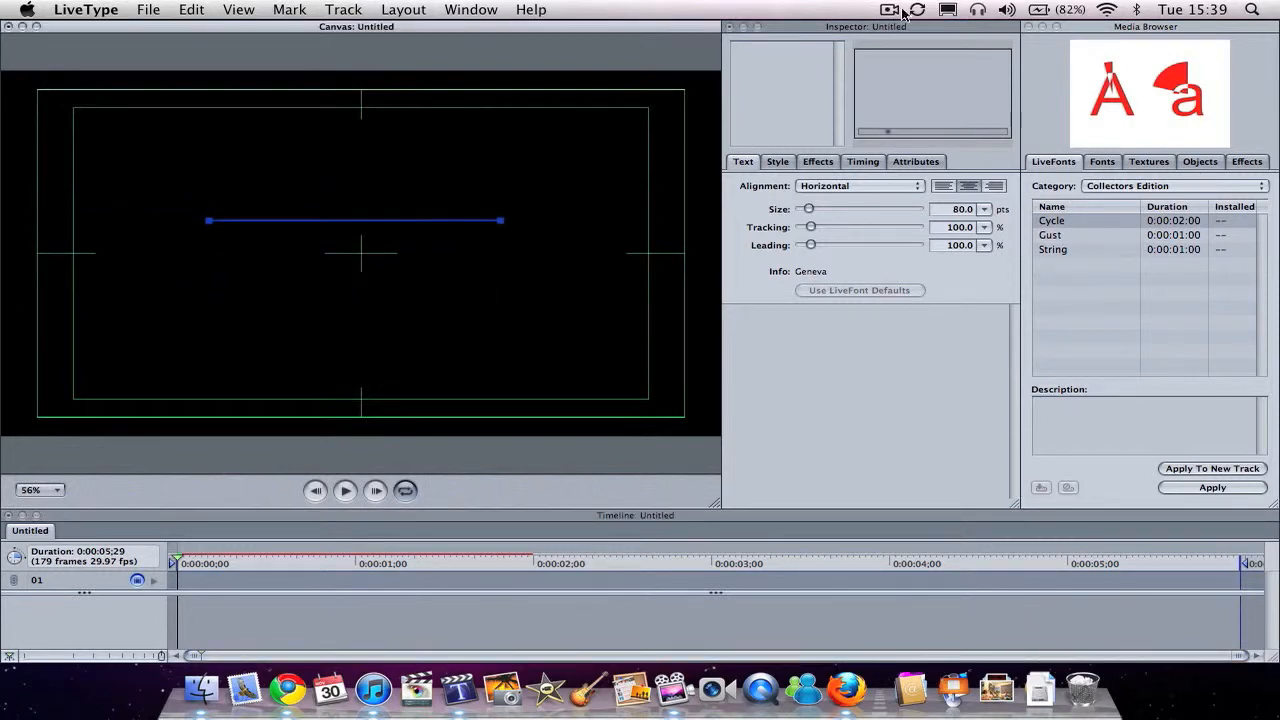
click(764, 94)
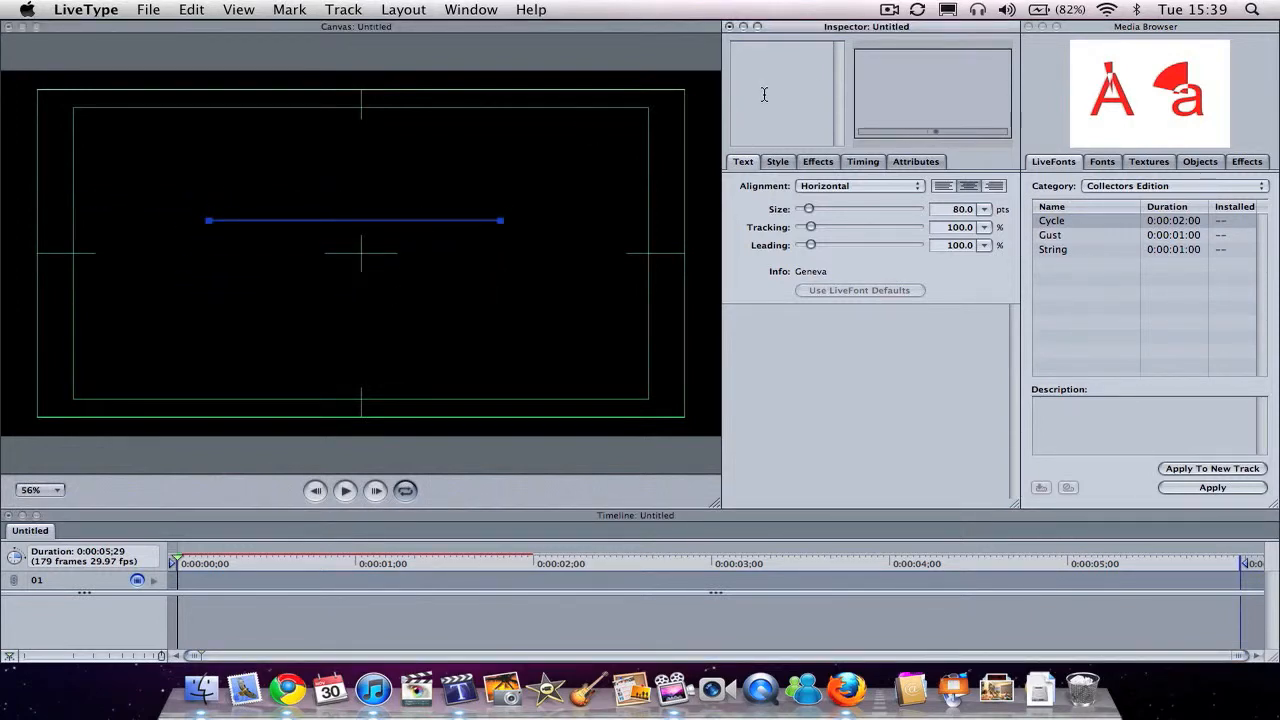
text(TechS)
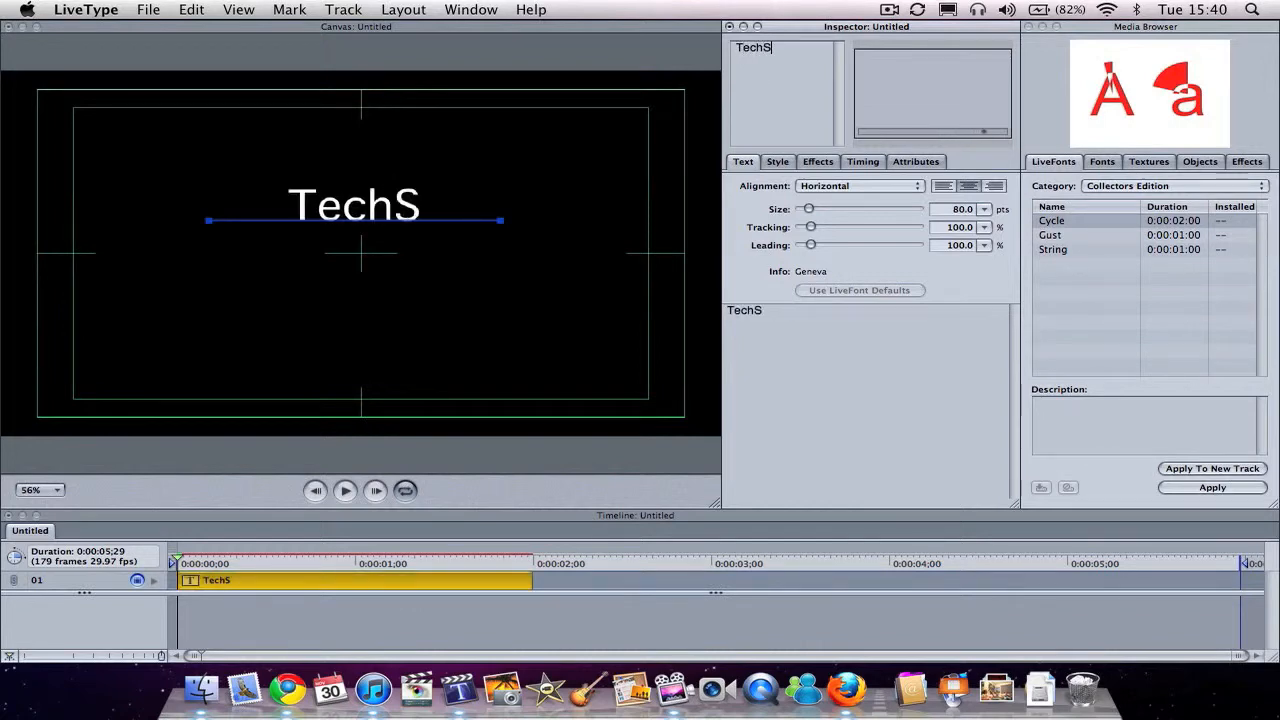
text(topTV)
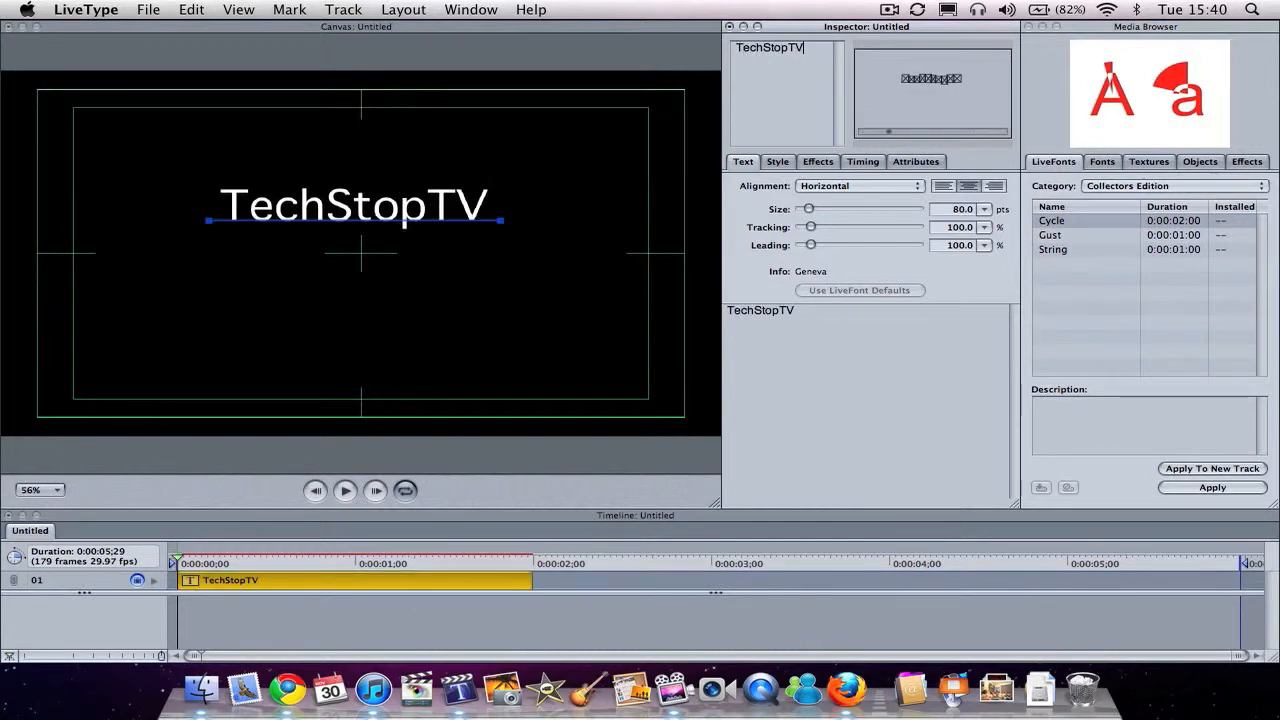
click(420, 226)
drag(420, 226, 324, 190)
Step: Try enlarging and rotating the single letter V of TechStopTV, undoing each change
drag(410, 187, 486, 184)
key(super+z)
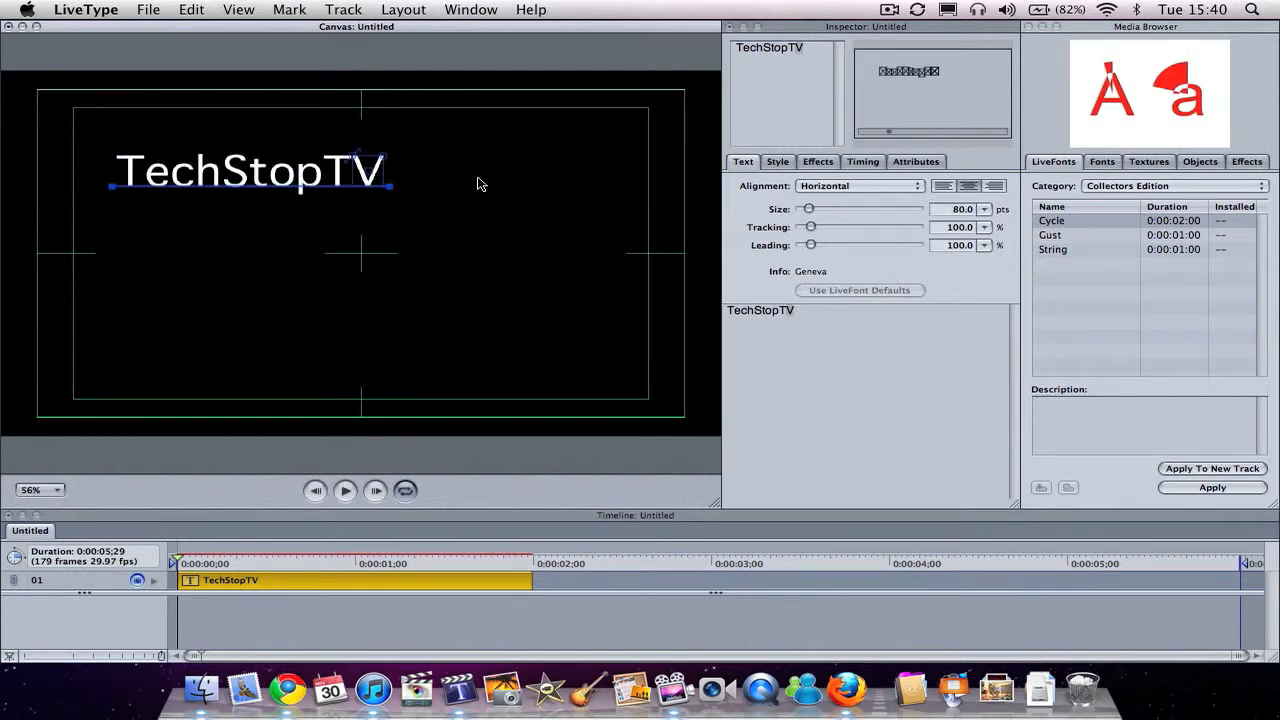
drag(383, 150, 414, 126)
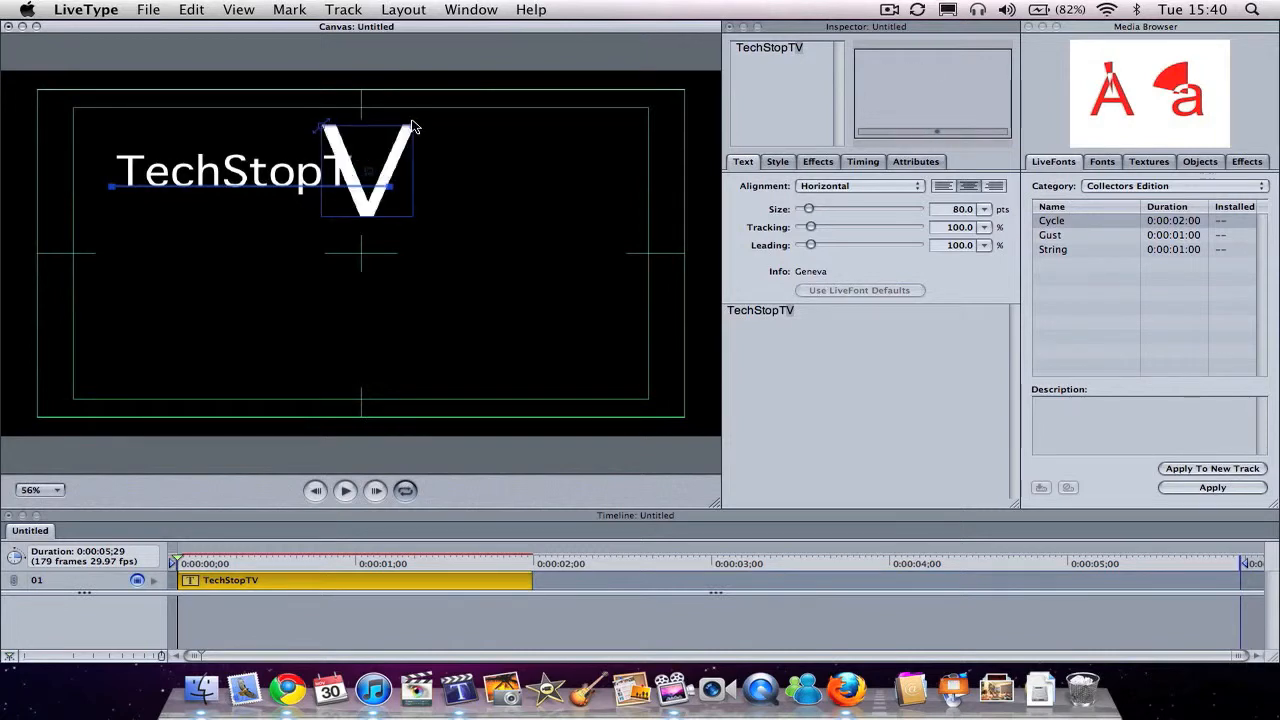
key(super+z)
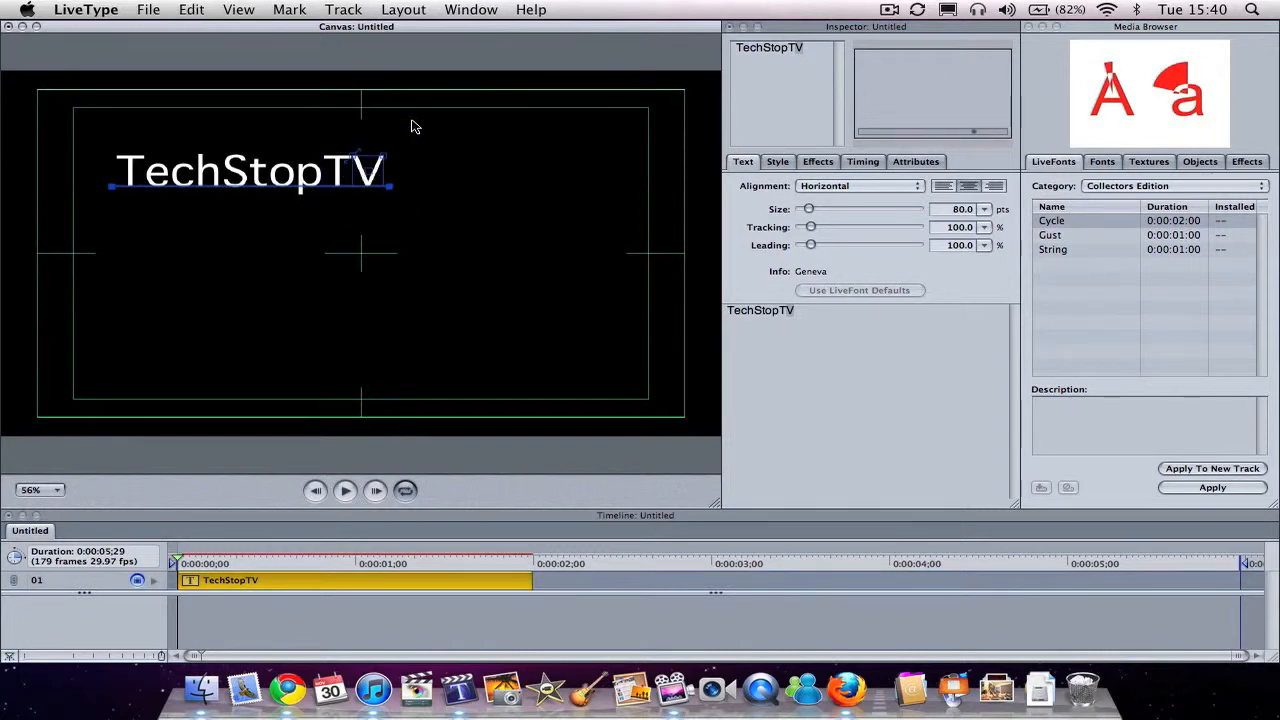
click(371, 161)
drag(355, 154, 374, 151)
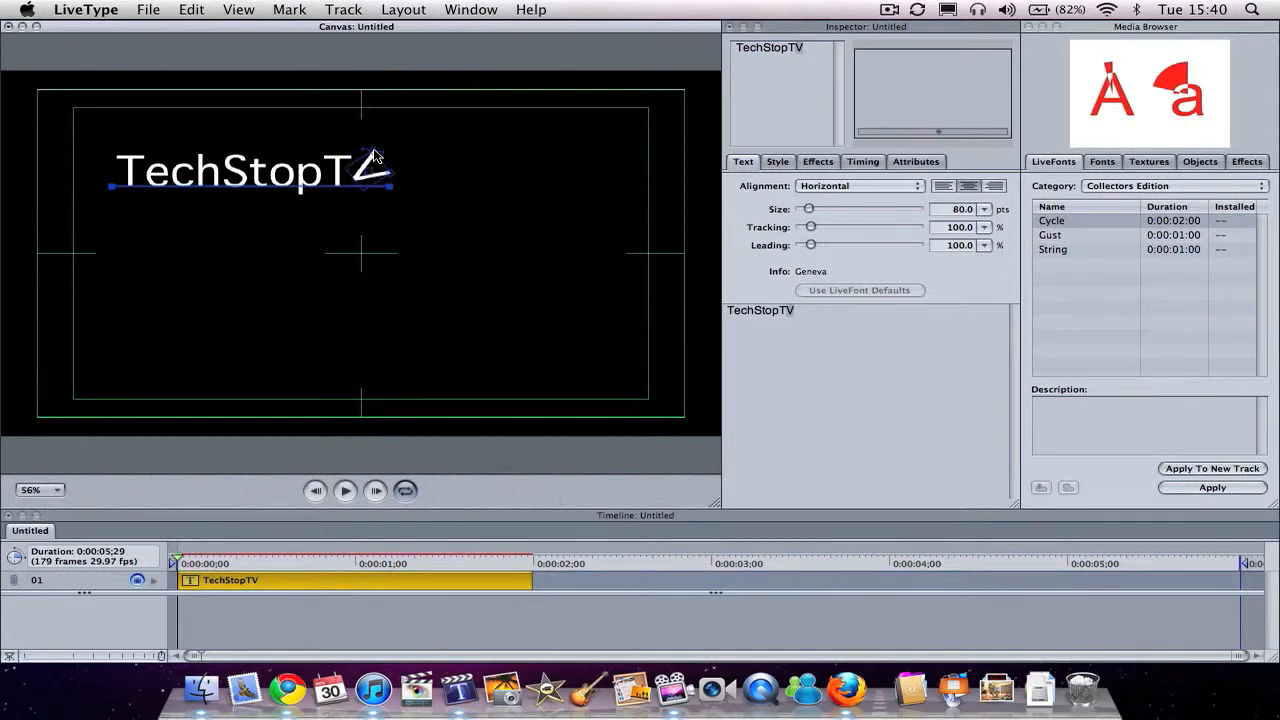
key(super+z)
key(super+z)
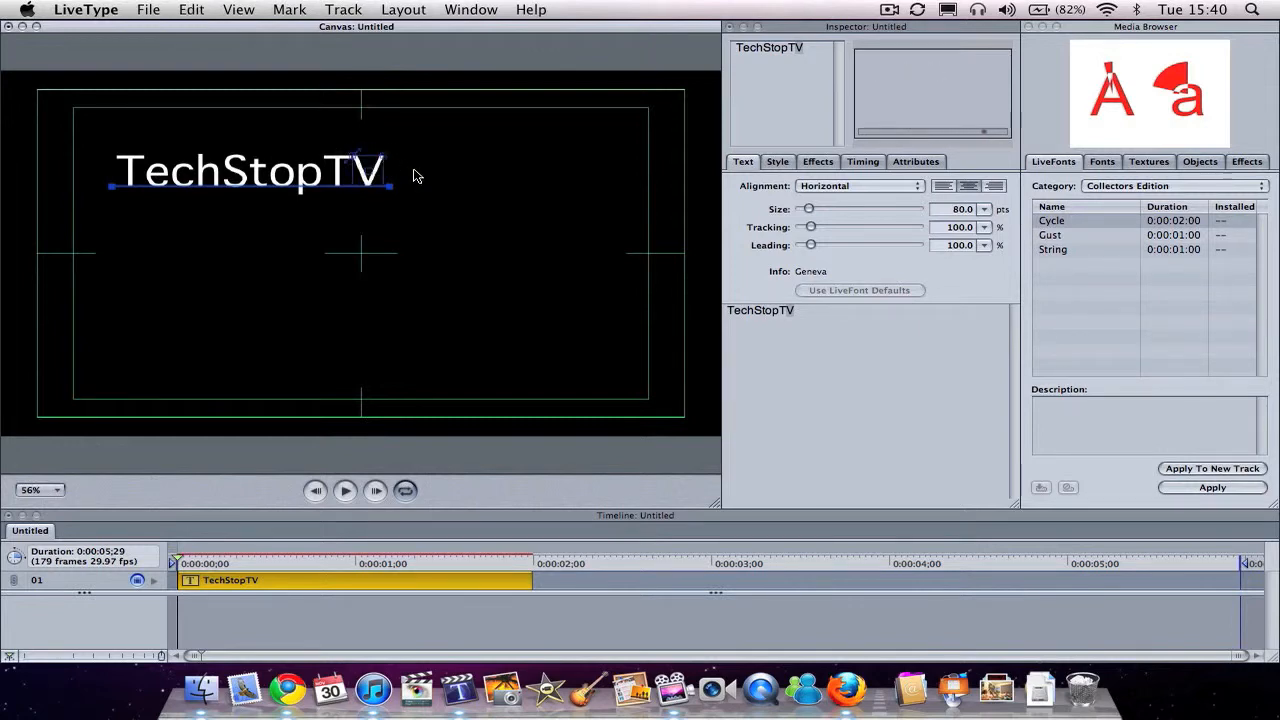
key(super+z)
click(450, 202)
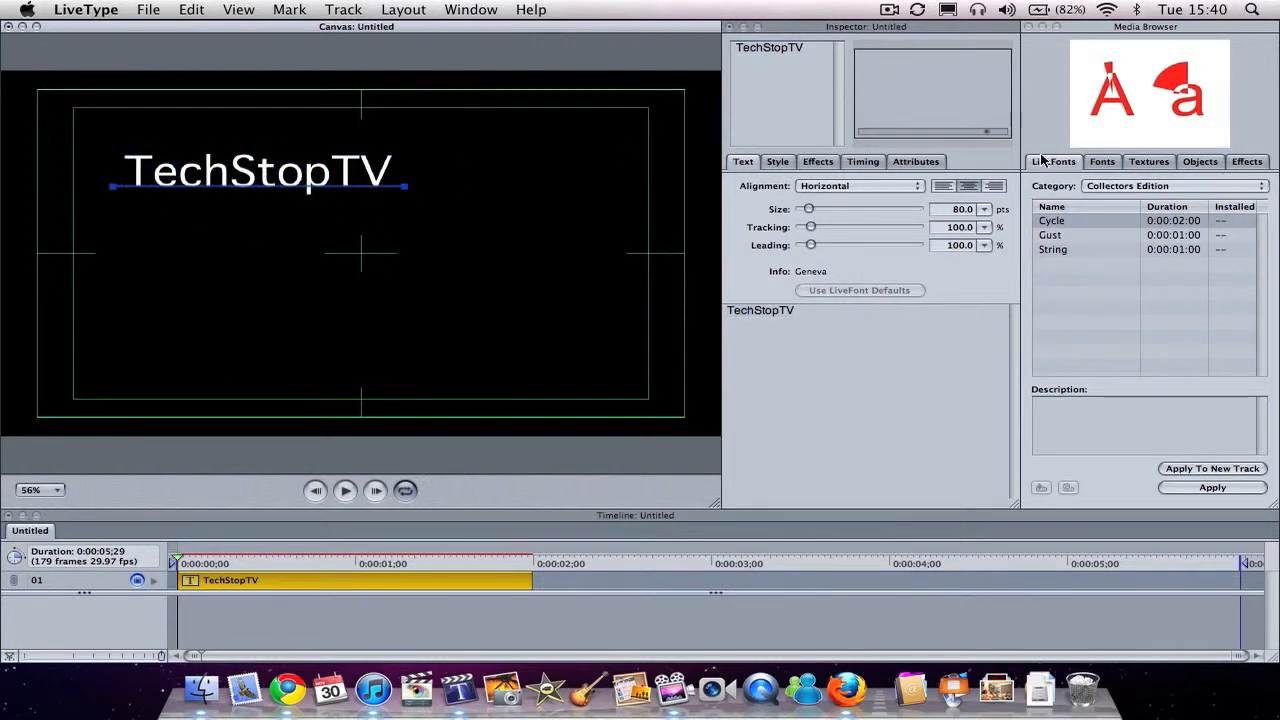
Step: Apply the Adobe Heiti Std font with typeface R to the TechStopTV text
click(1105, 165)
click(1070, 235)
key(Down)
key(Down)
key(Down)
key(Down)
key(Down)
key(Up)
key(Up)
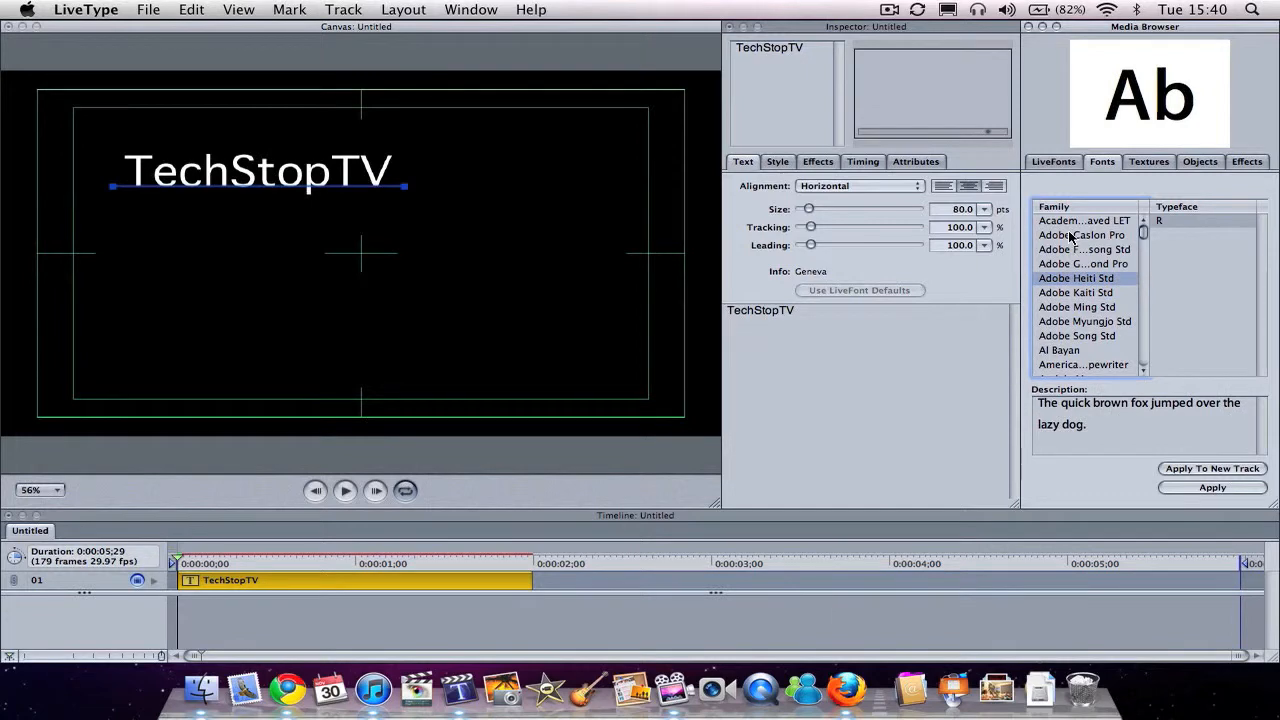
click(1162, 222)
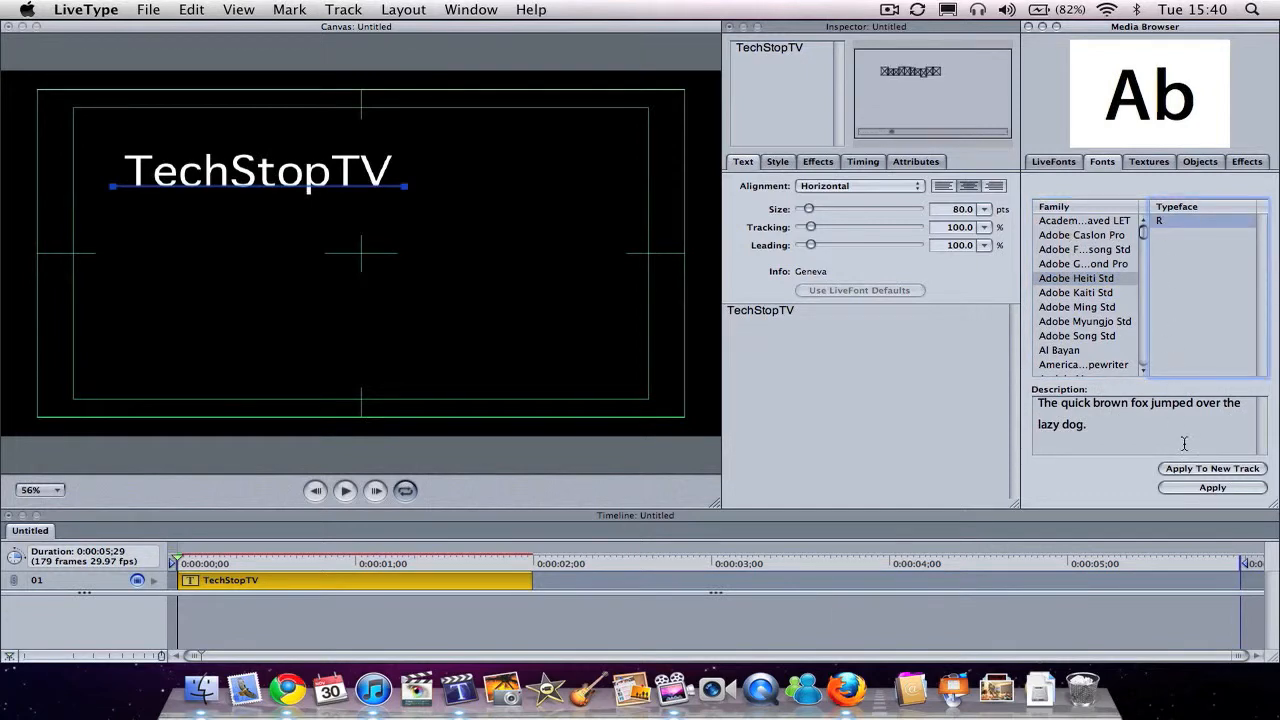
click(1188, 487)
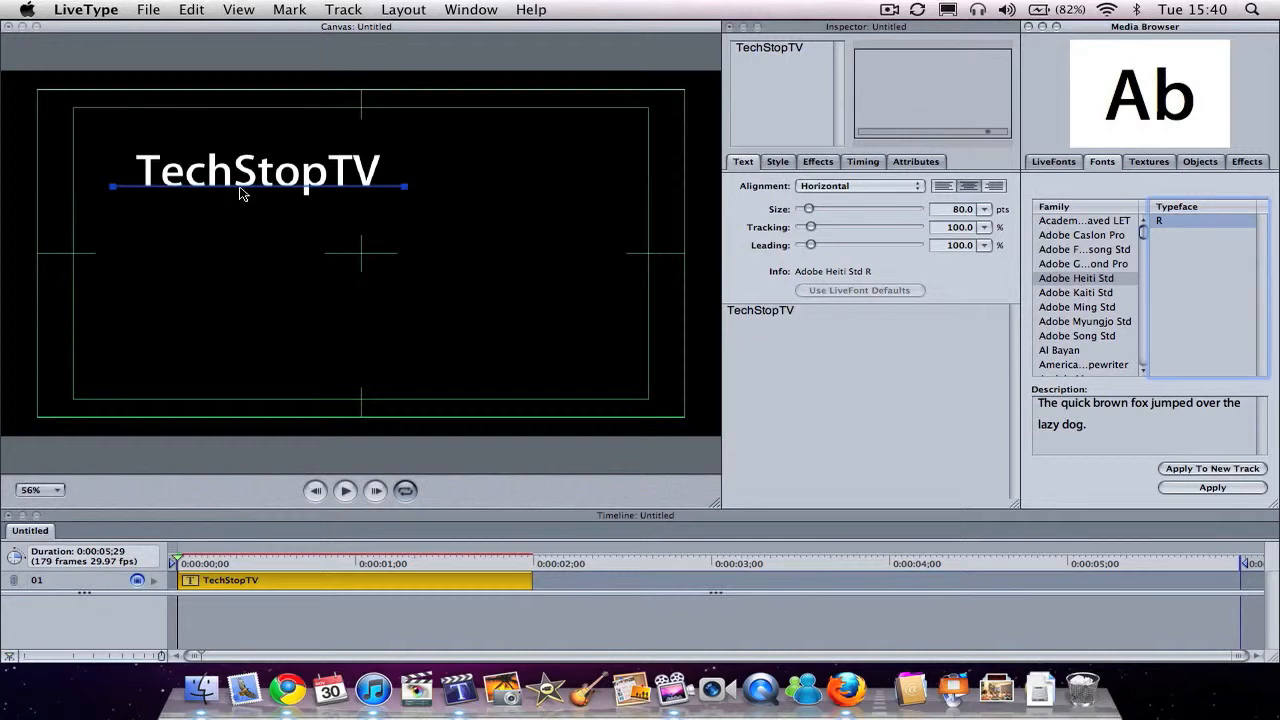
Step: Add a new text track containing the text "LiveType from Final Cut"
click(346, 9)
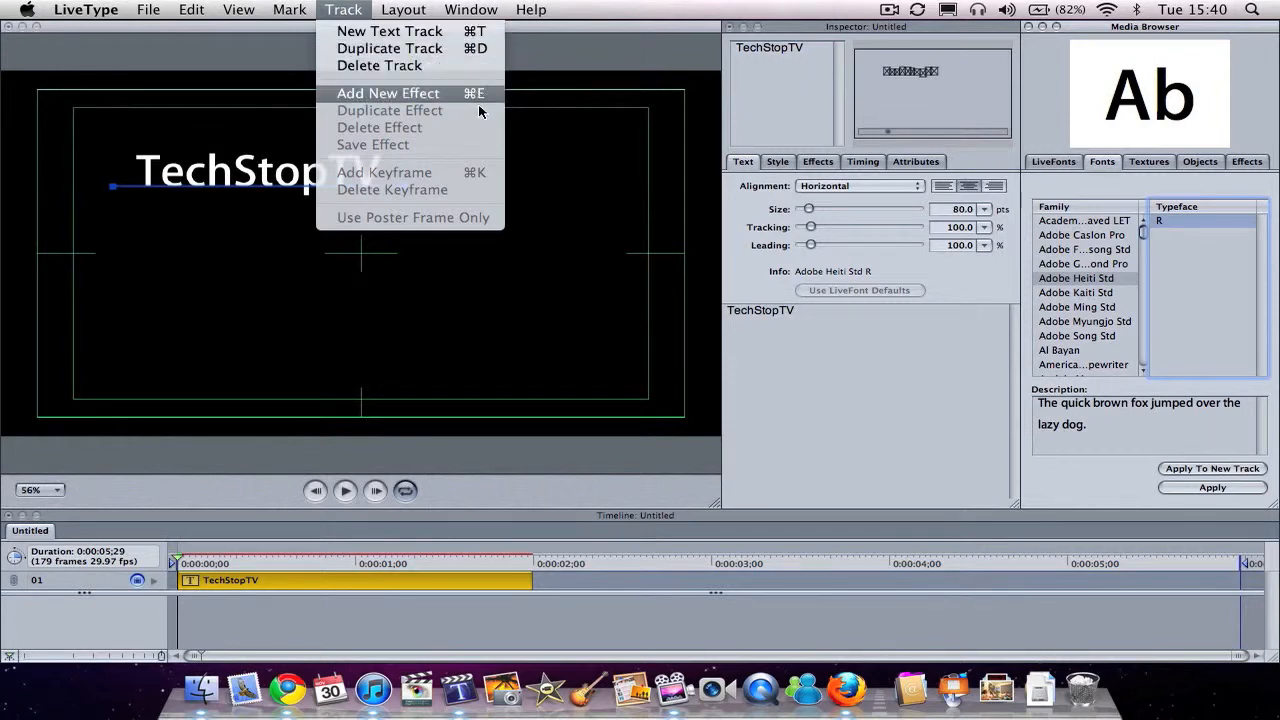
click(476, 36)
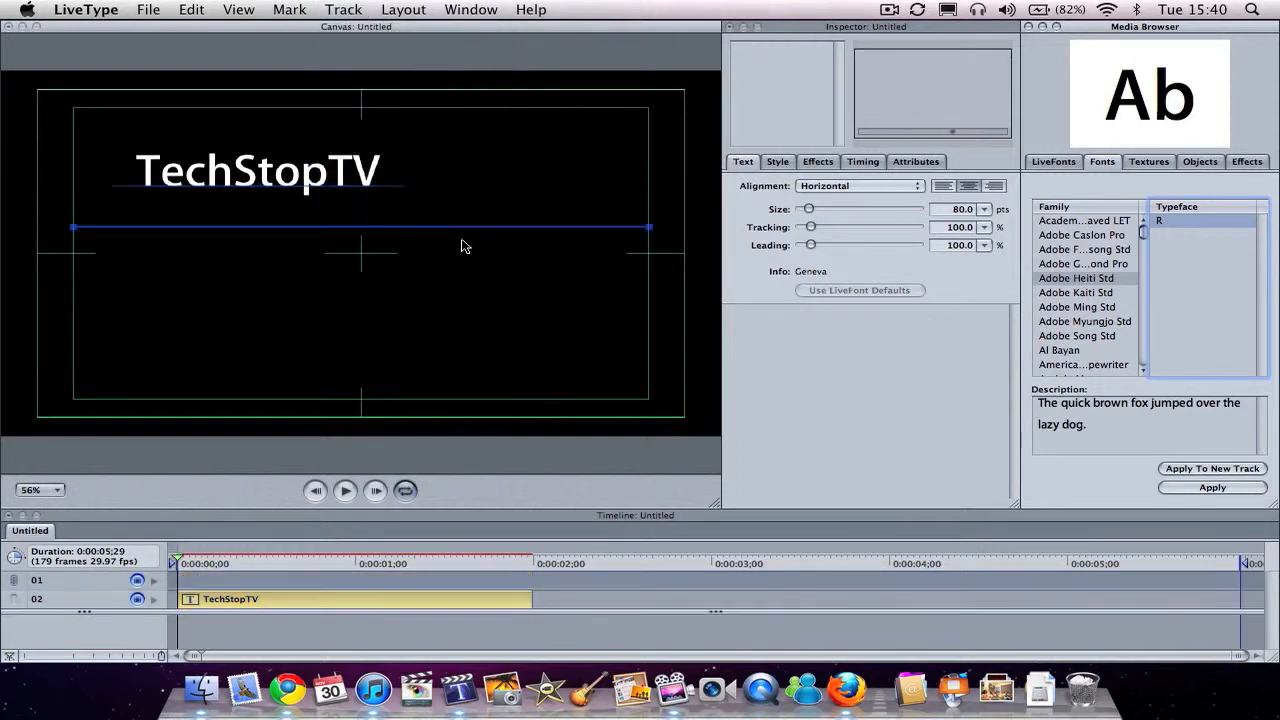
click(794, 59)
text(Live)
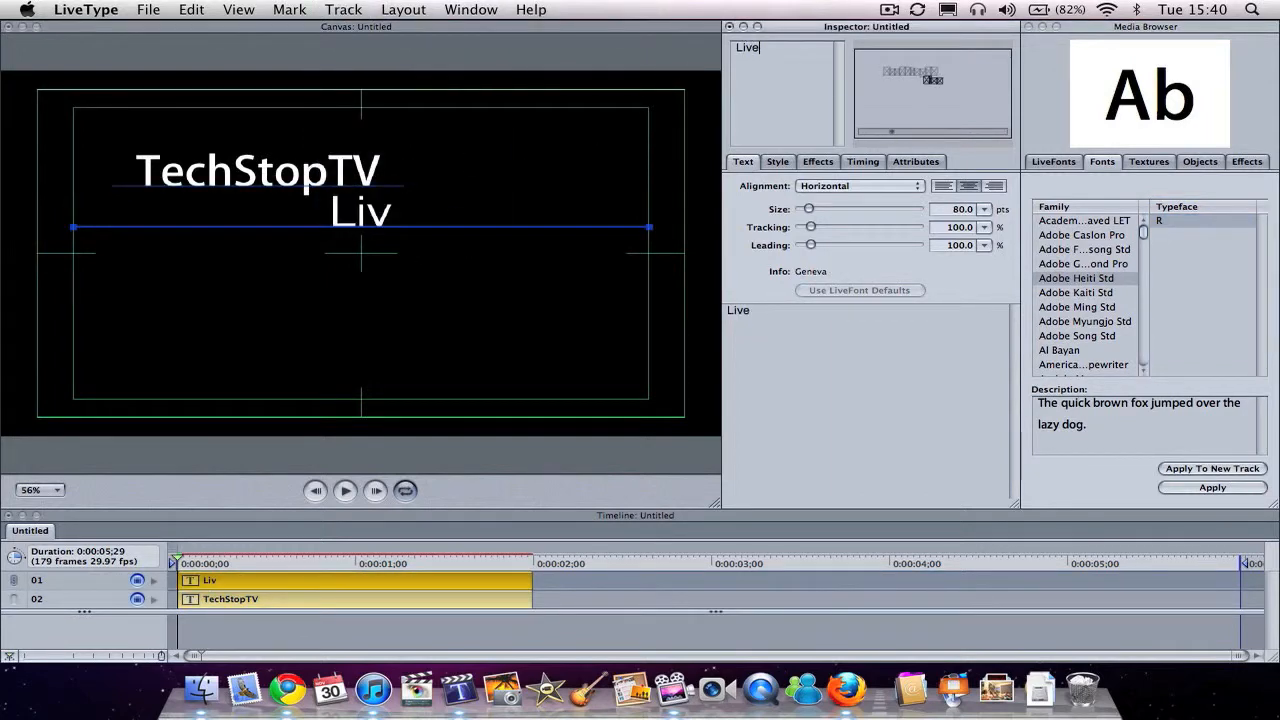
text(Type)
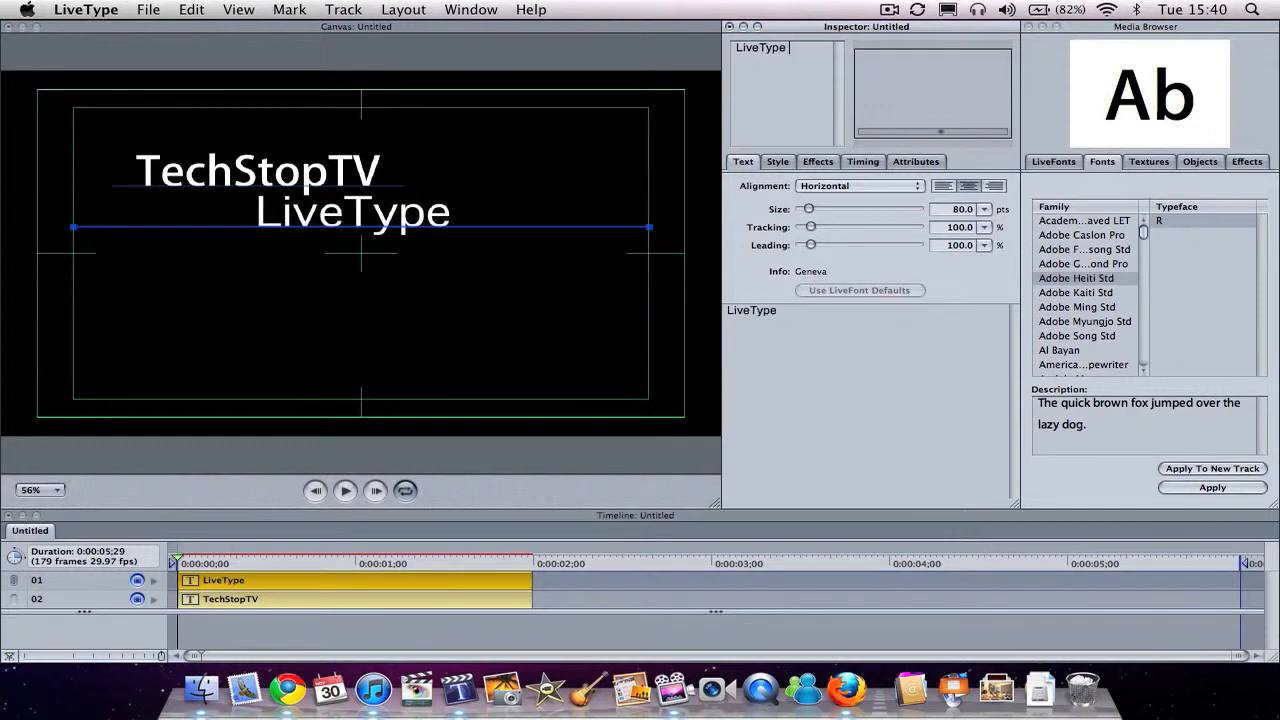
text( F)
key(BackSpace)
text(form)
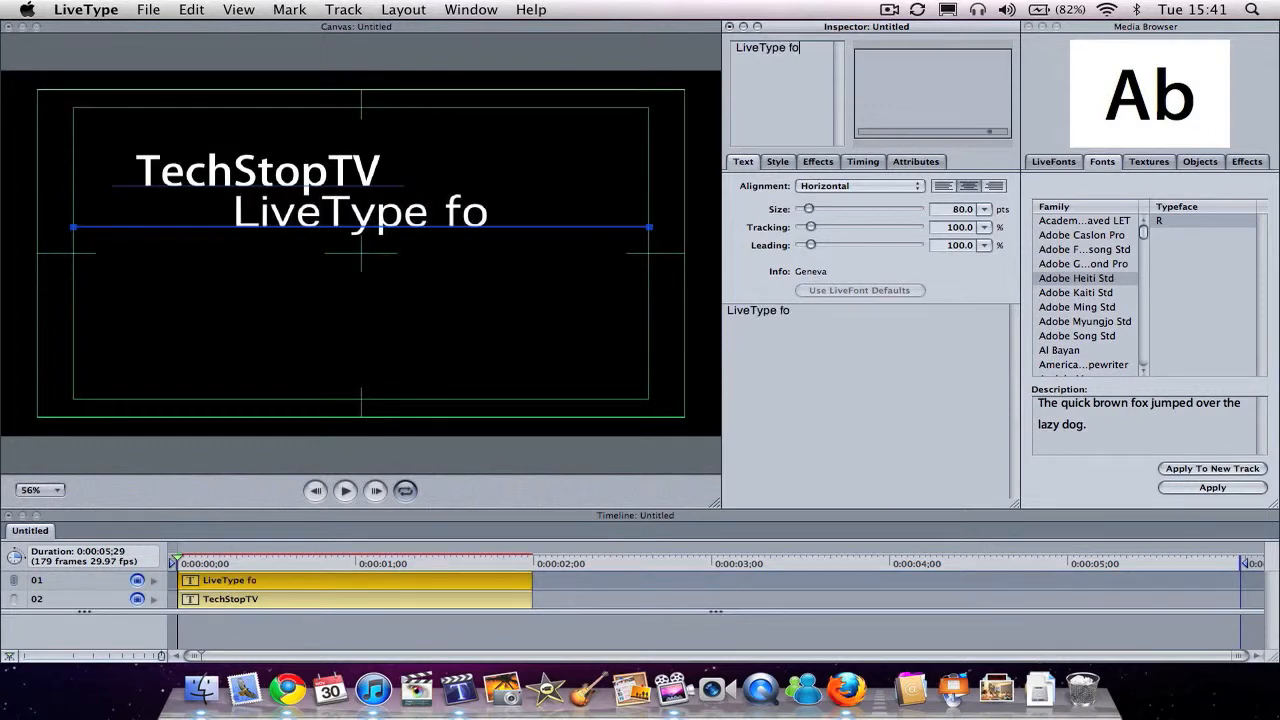
key(BackSpace)
key(BackSpace)
key(BackSpace)
text(rom Final Cut)
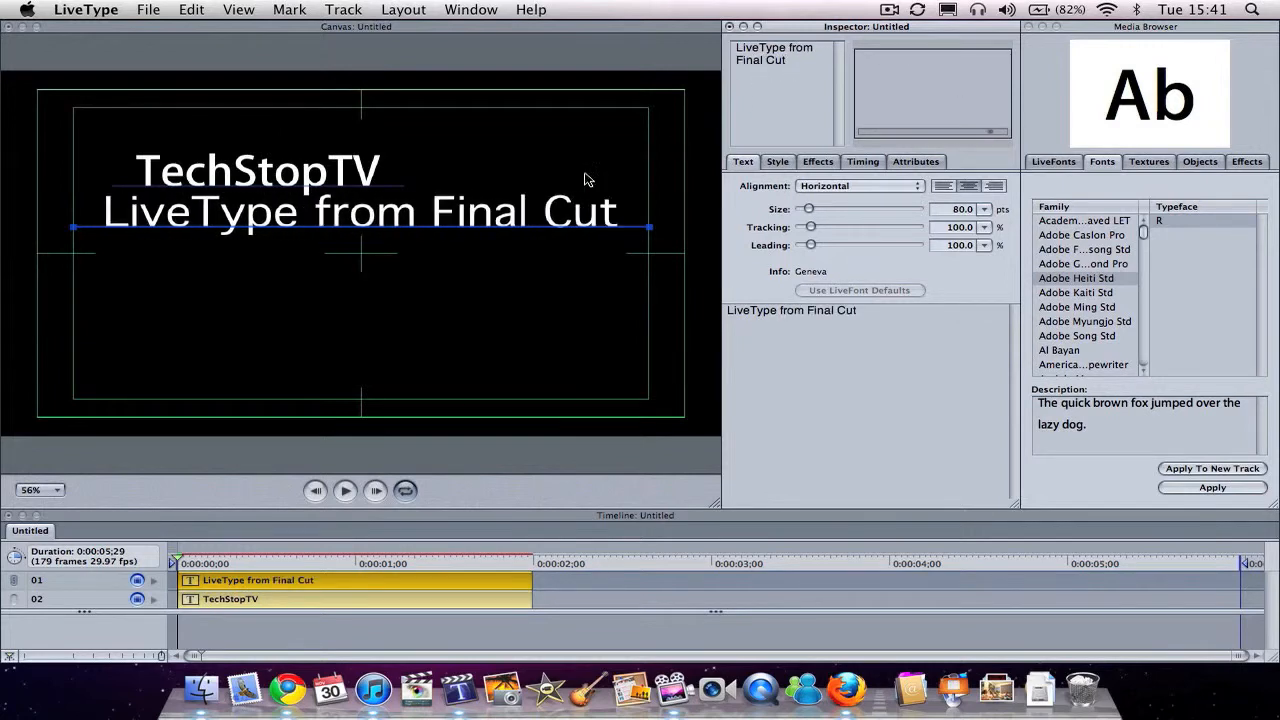
Step: Move the "LiveType from Final Cut" track to the lower part of the canvas and apply the Adobe Heiti Std font
drag(503, 225, 494, 349)
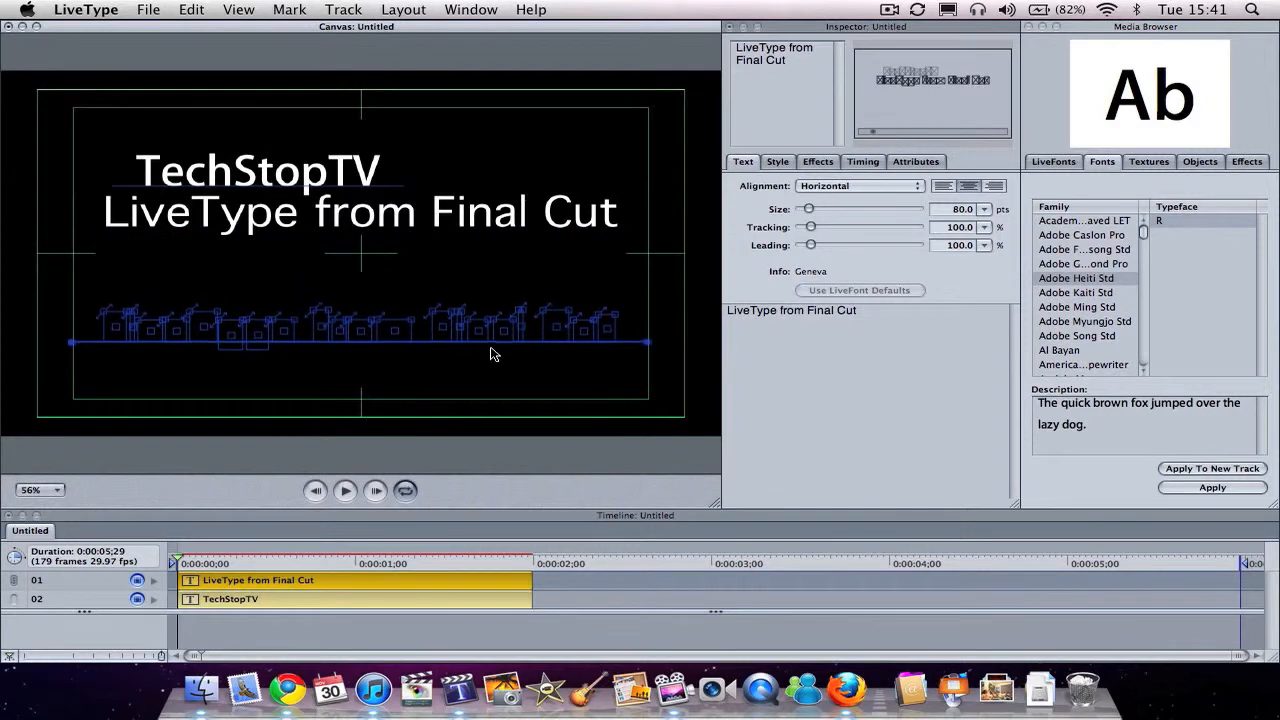
click(1078, 286)
click(1187, 485)
Step: Tilt the "LiveType from Final Cut" track so it rises to the right, and shift it slightly lower on the canvas
drag(645, 358, 652, 203)
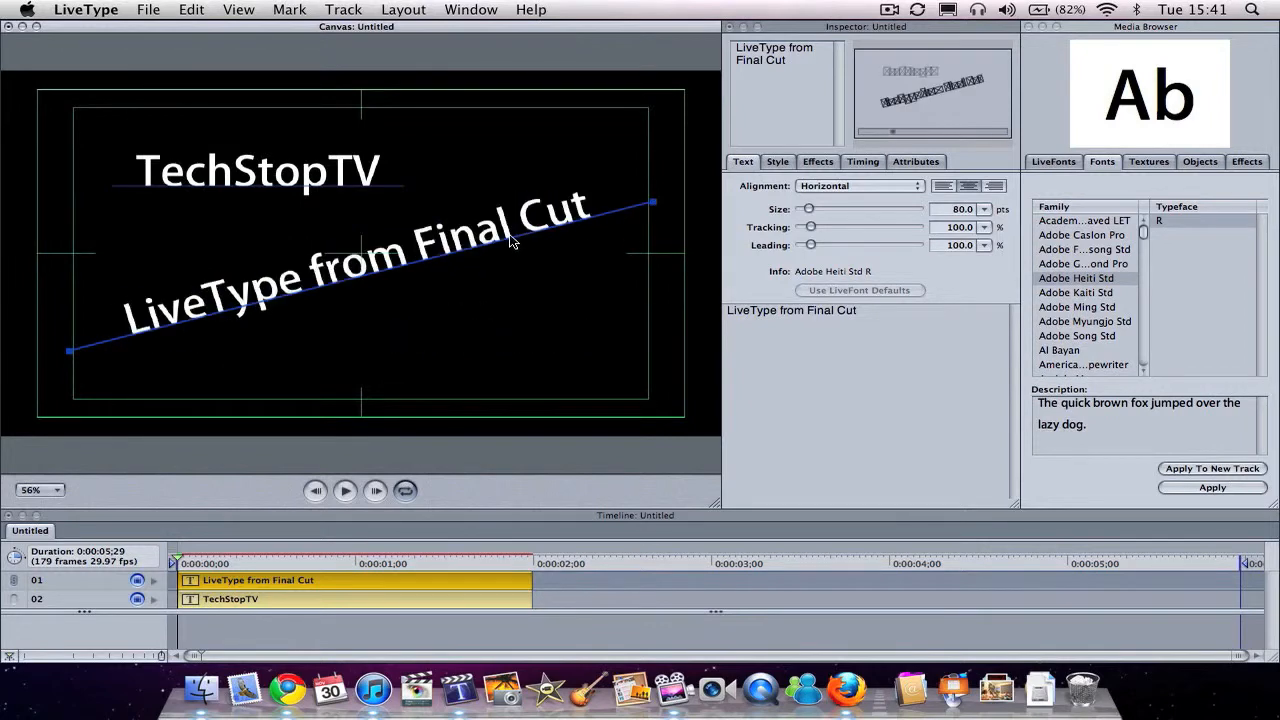
drag(511, 244, 507, 267)
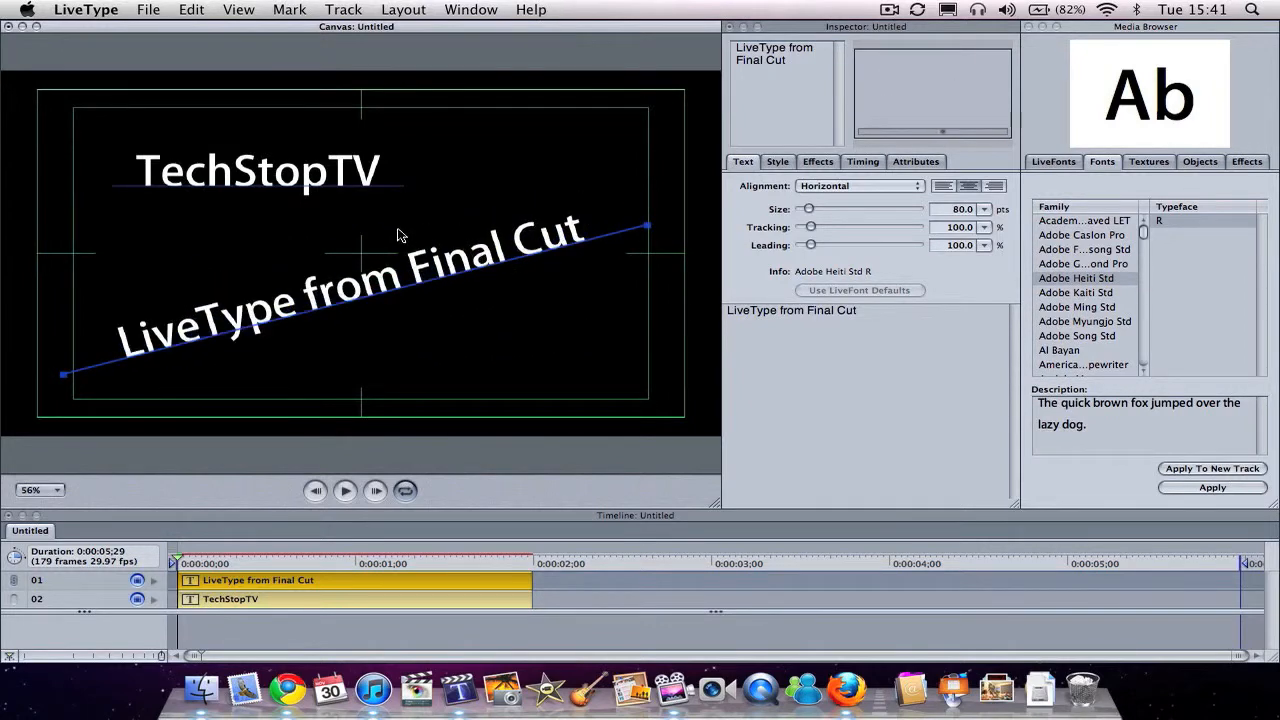
Step: Color the TechStopTV and "LiveType from Final Cut" texts bright blue
click(343, 172)
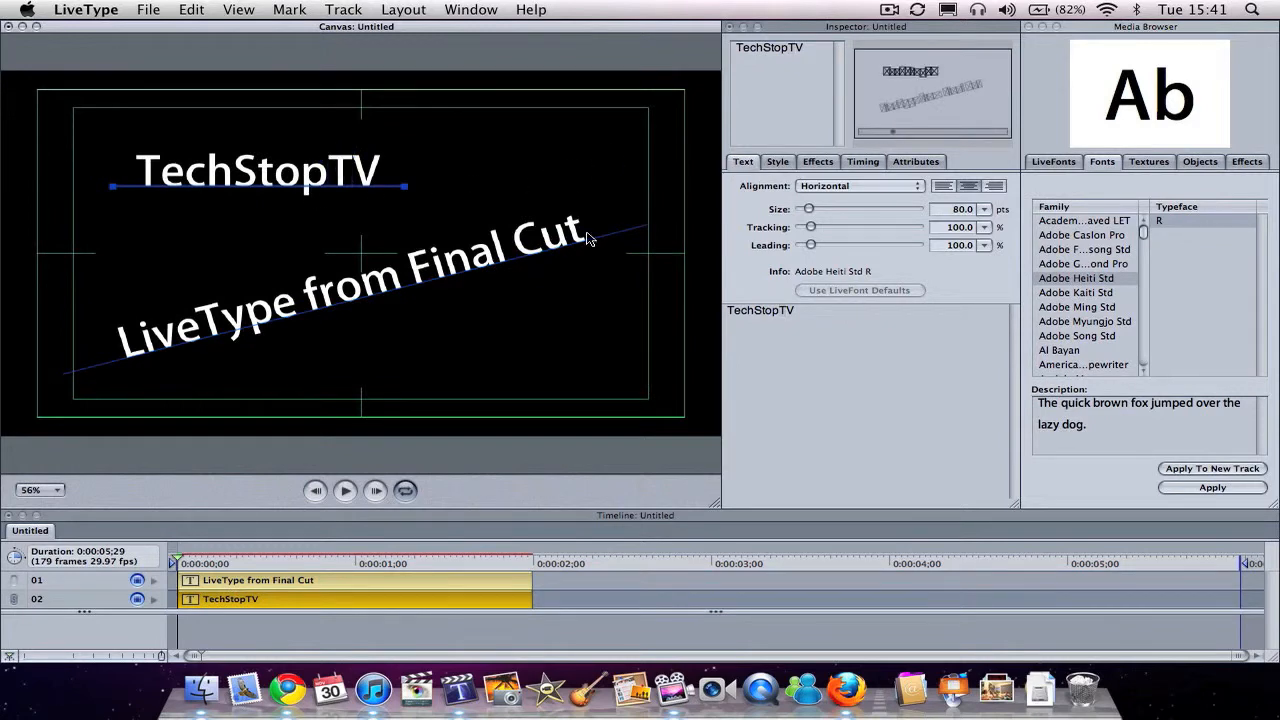
click(915, 162)
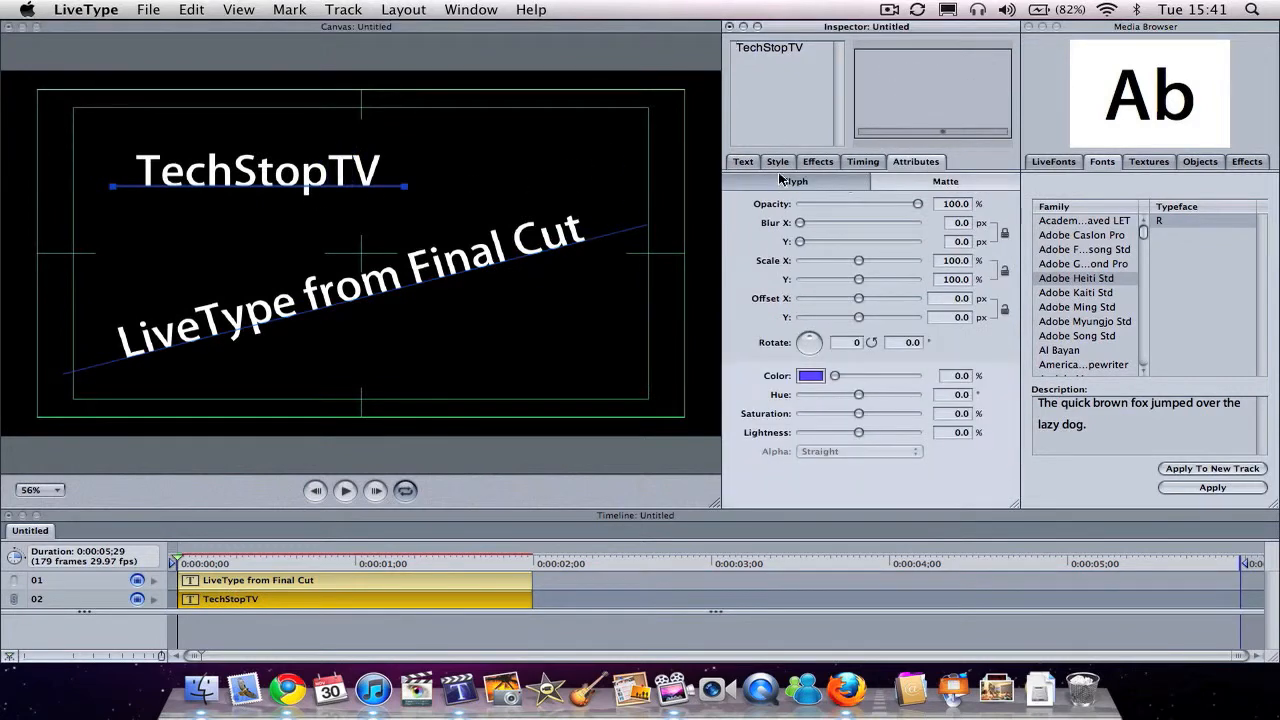
click(812, 376)
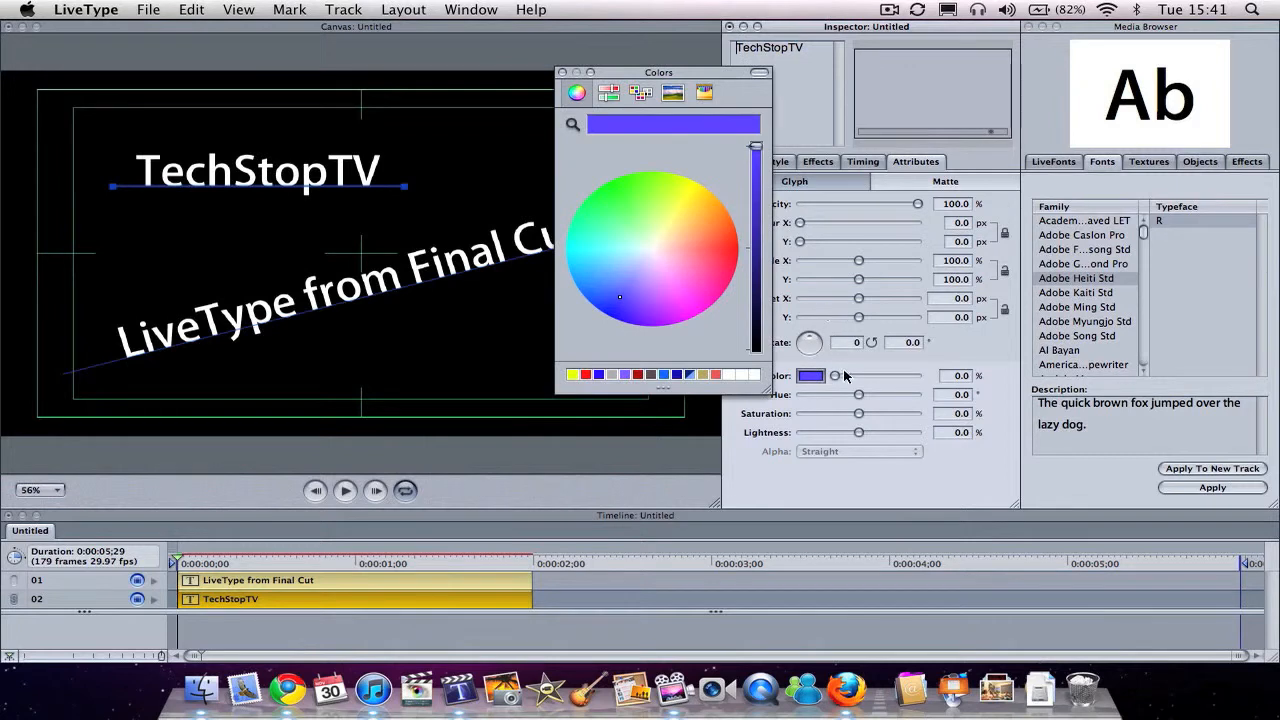
click(665, 376)
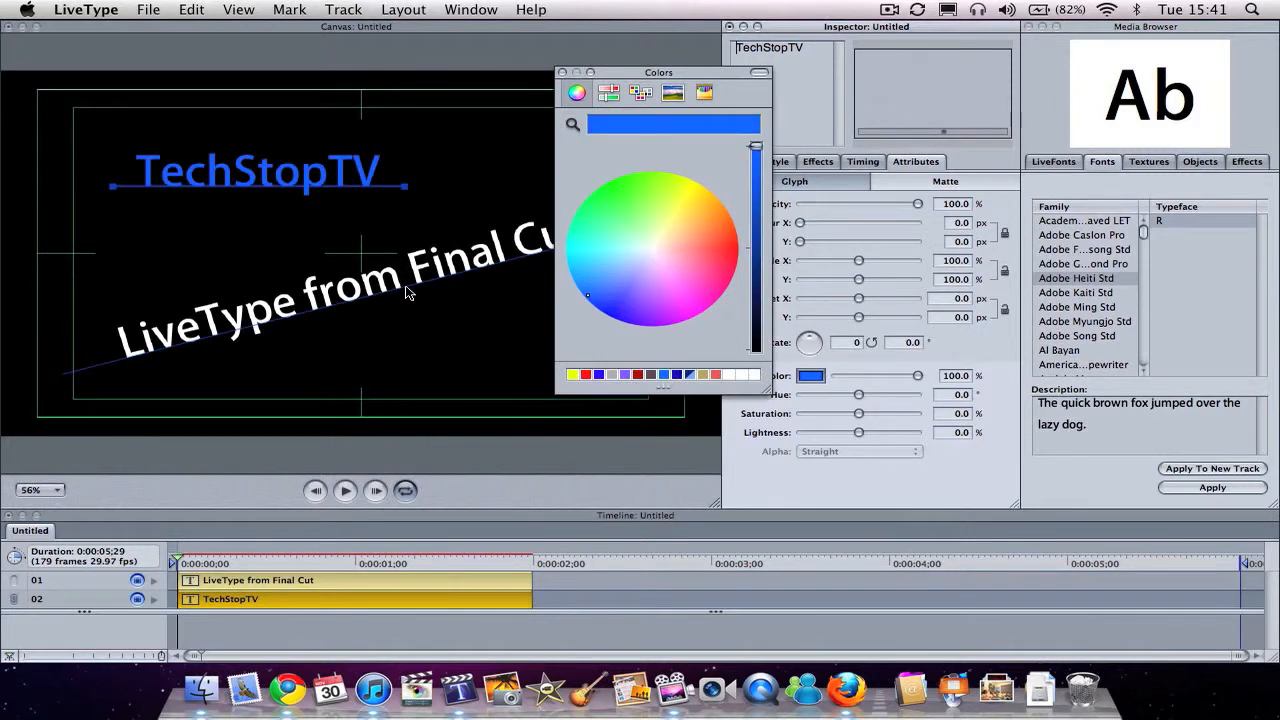
click(407, 291)
click(665, 376)
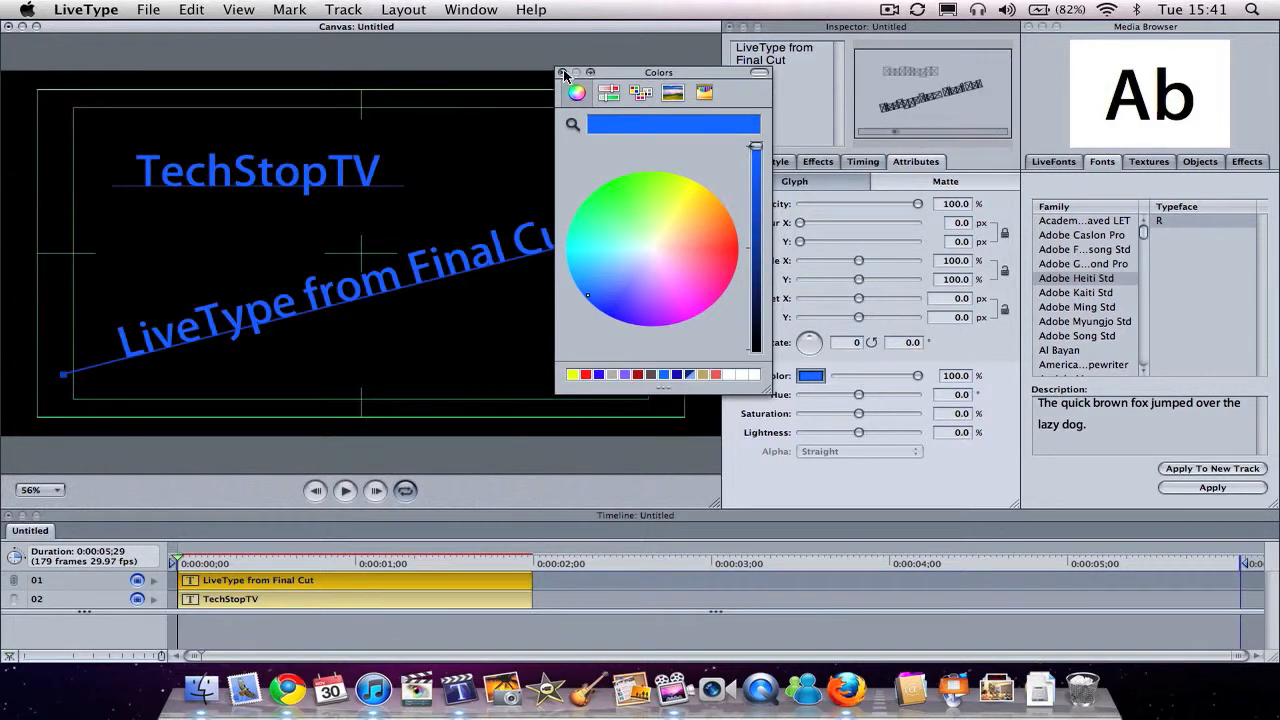
click(563, 73)
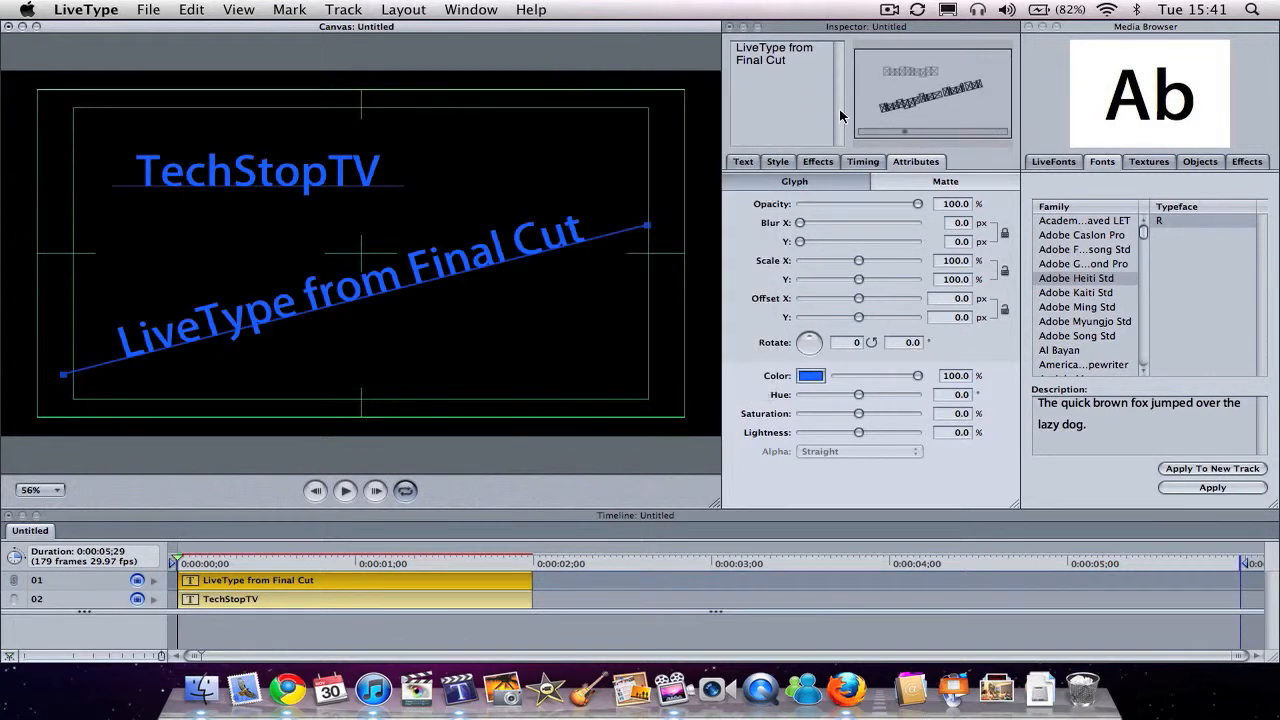
Step: Enlarge the TechStopTV text and shift its track to the right so the whole word fits in the upper part of the canvas
click(738, 164)
click(243, 186)
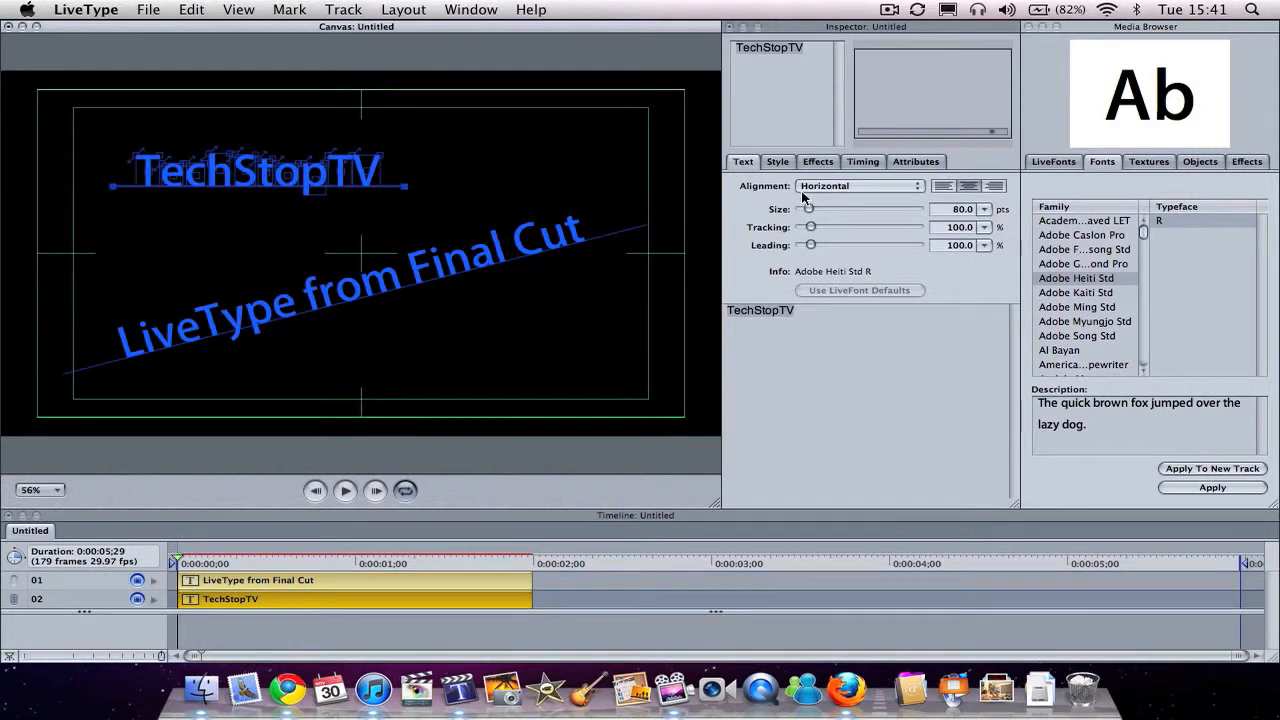
drag(809, 209, 823, 210)
drag(267, 188, 342, 192)
Step: Enable a white outline on the TechStopTV text with a weight of 6.9 px
click(786, 163)
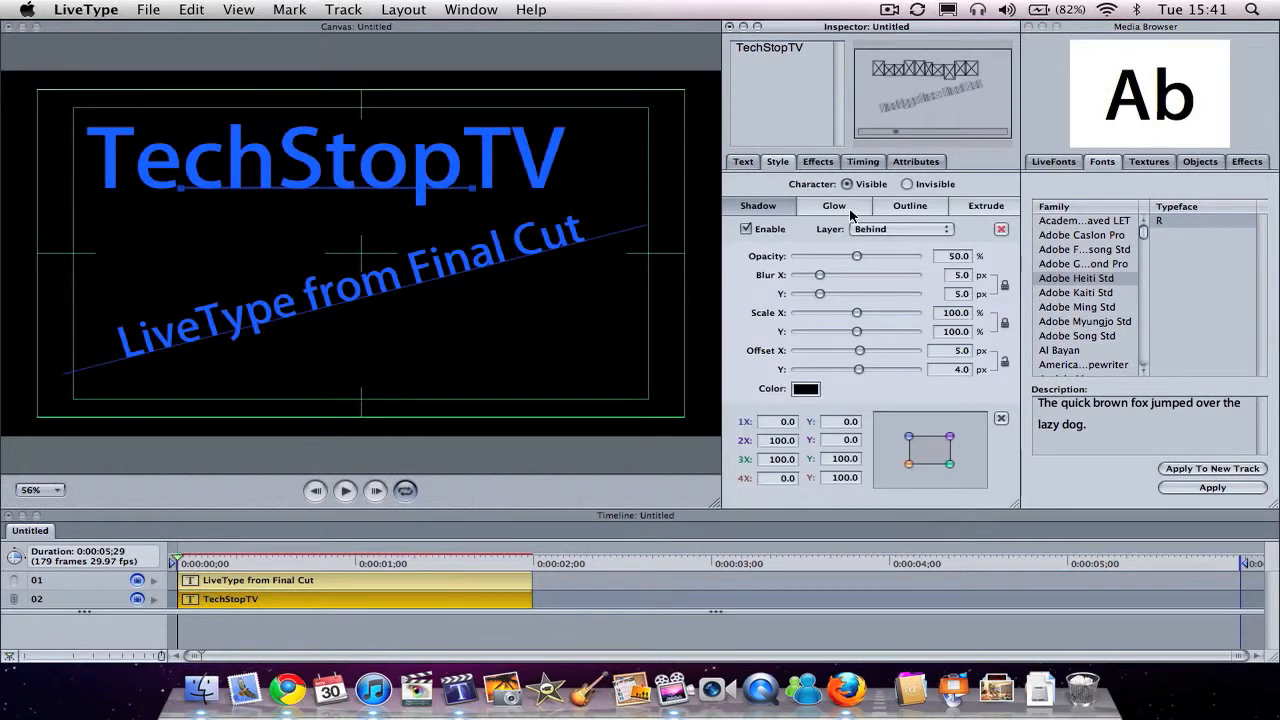
click(911, 206)
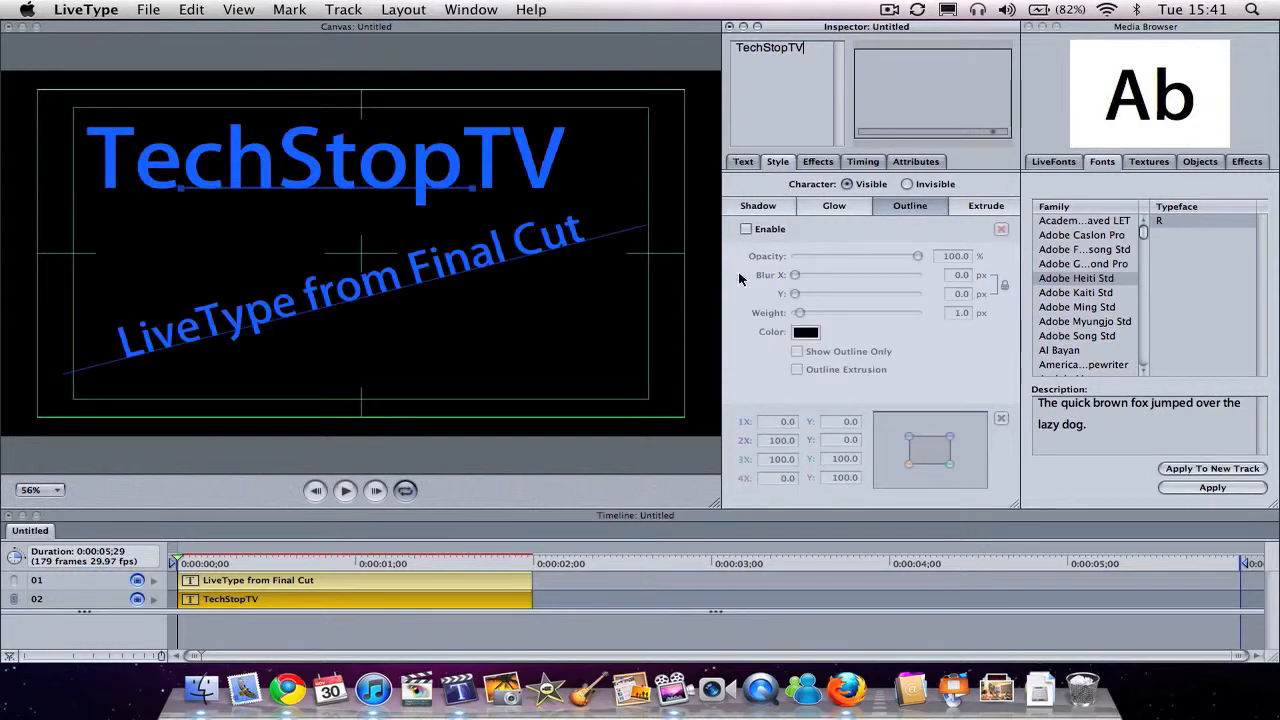
click(746, 230)
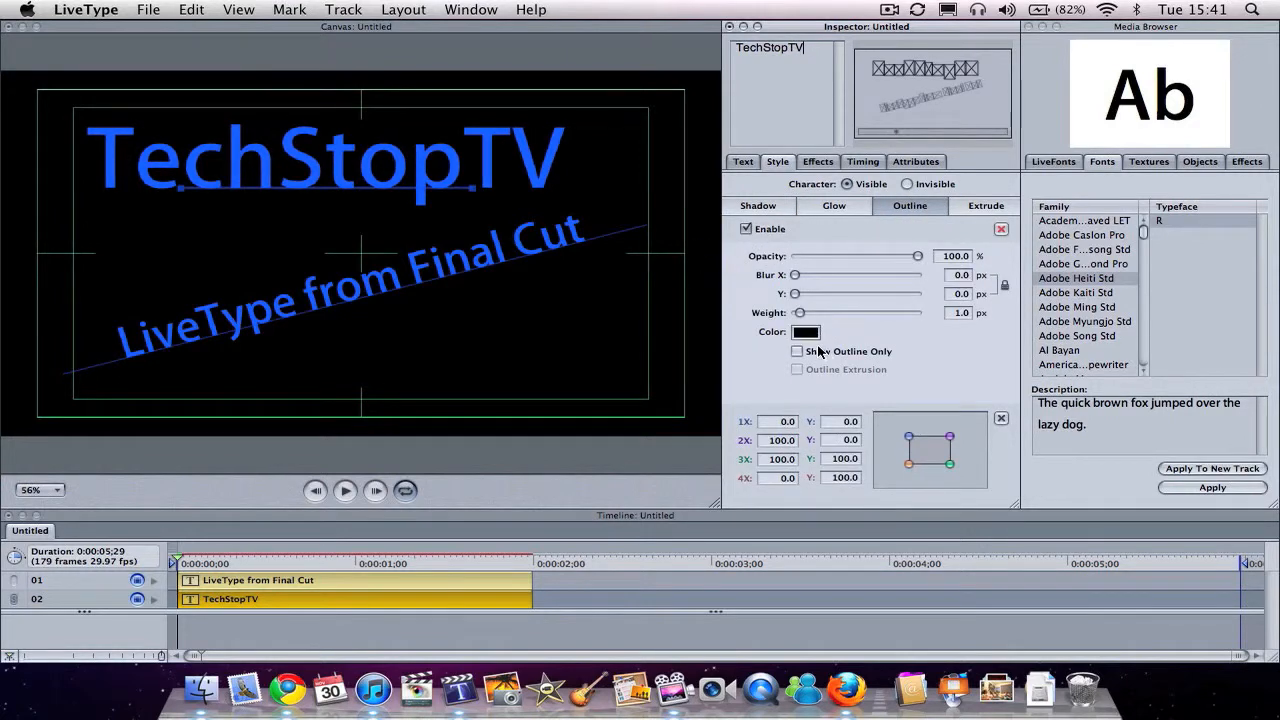
click(806, 333)
drag(758, 204, 757, 124)
click(562, 73)
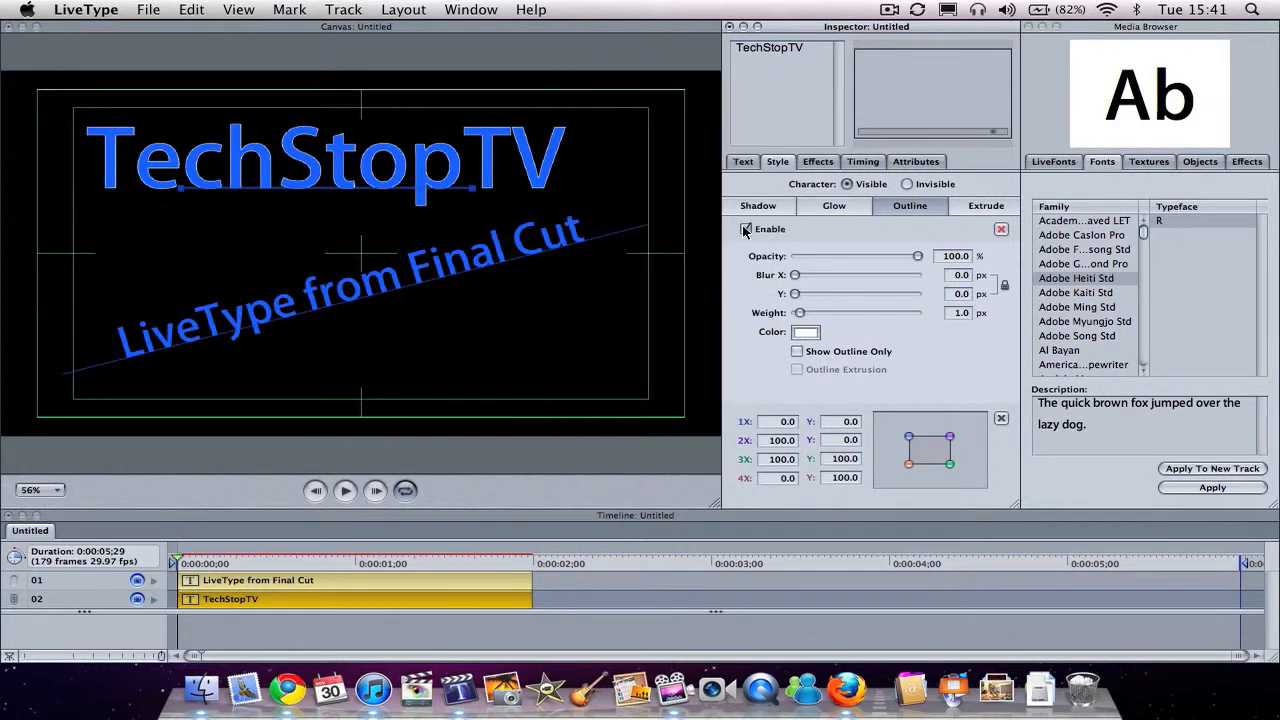
drag(800, 313, 829, 316)
Step: Add a white outline with a weight of 5.3 px to the letter "m" of "from"
click(369, 293)
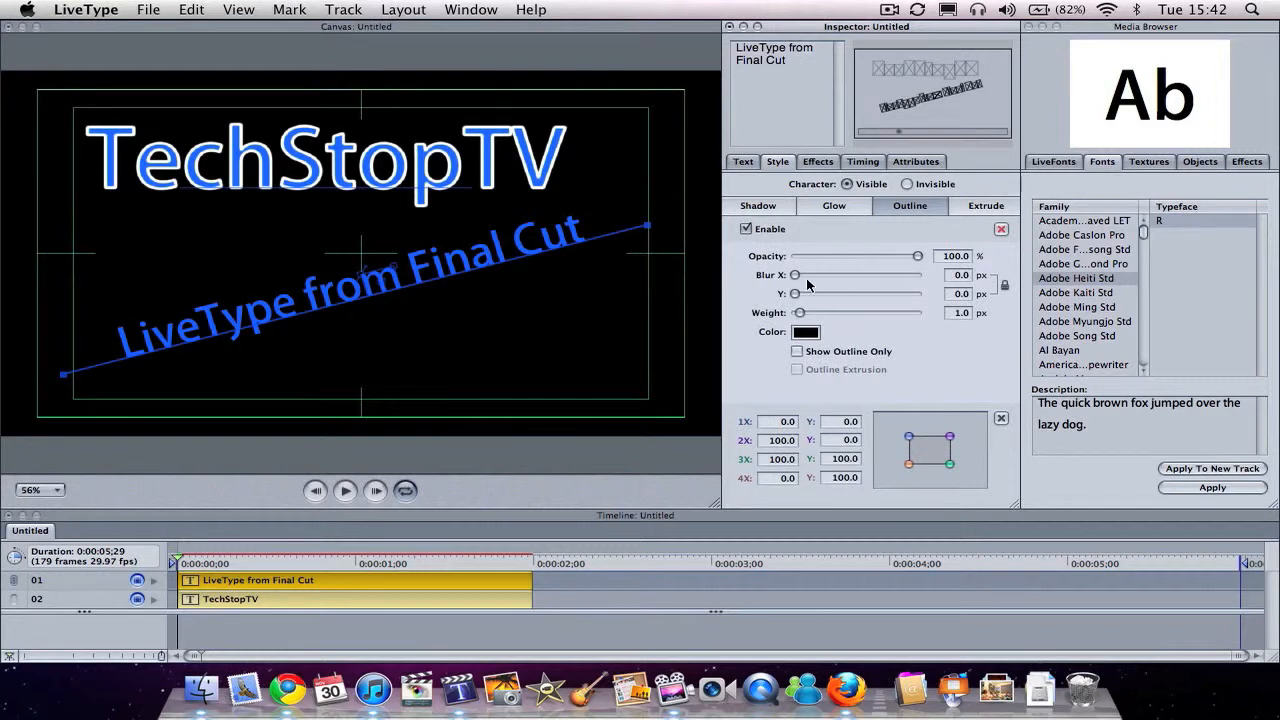
click(806, 332)
drag(754, 170, 754, 118)
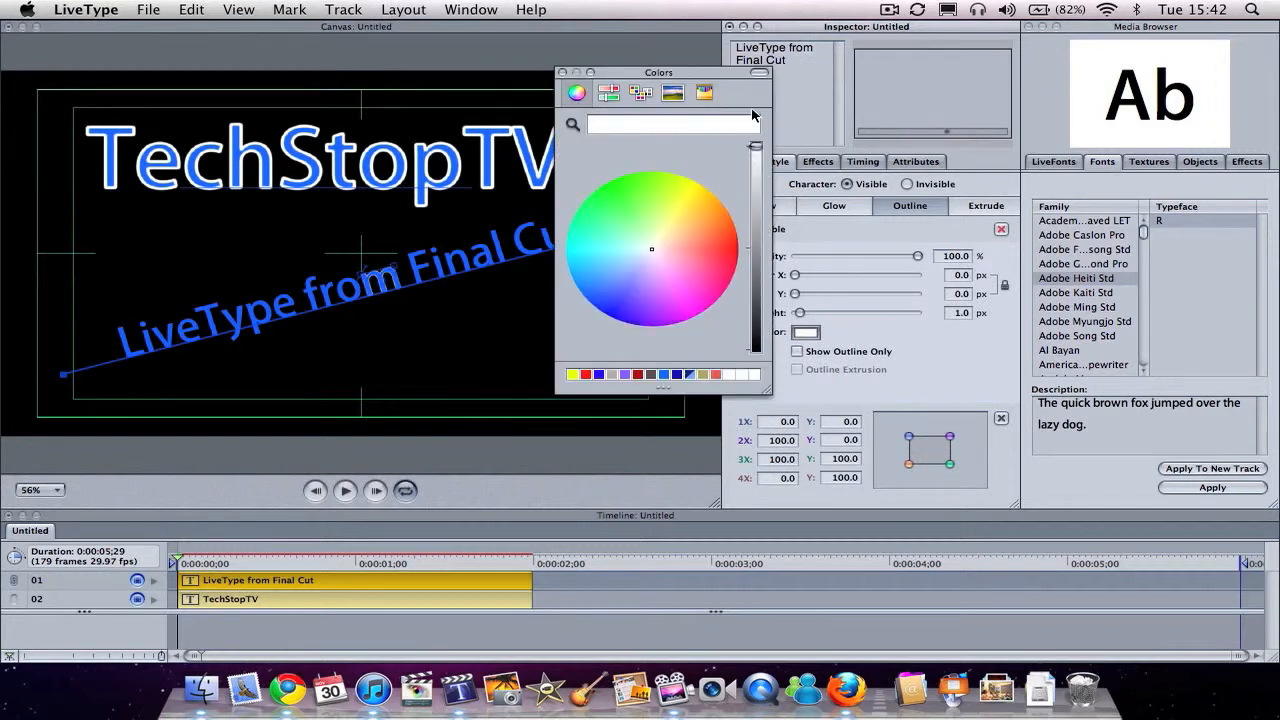
click(562, 73)
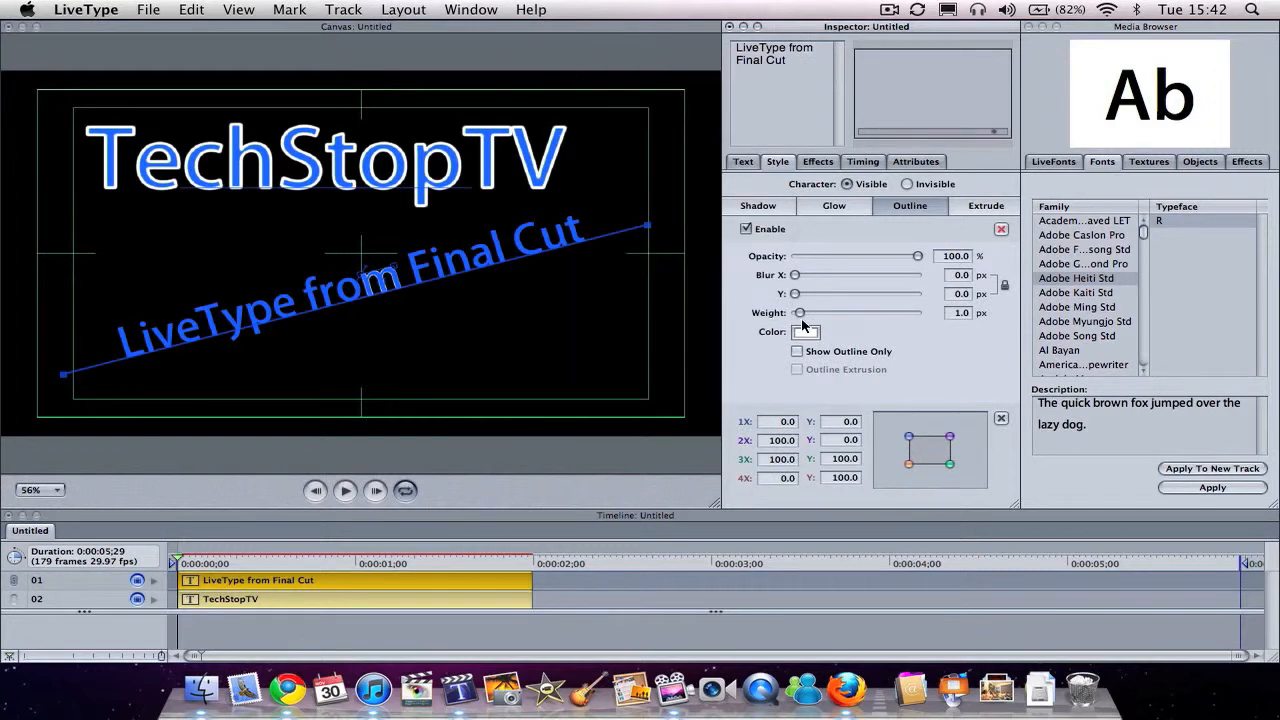
drag(801, 315, 820, 315)
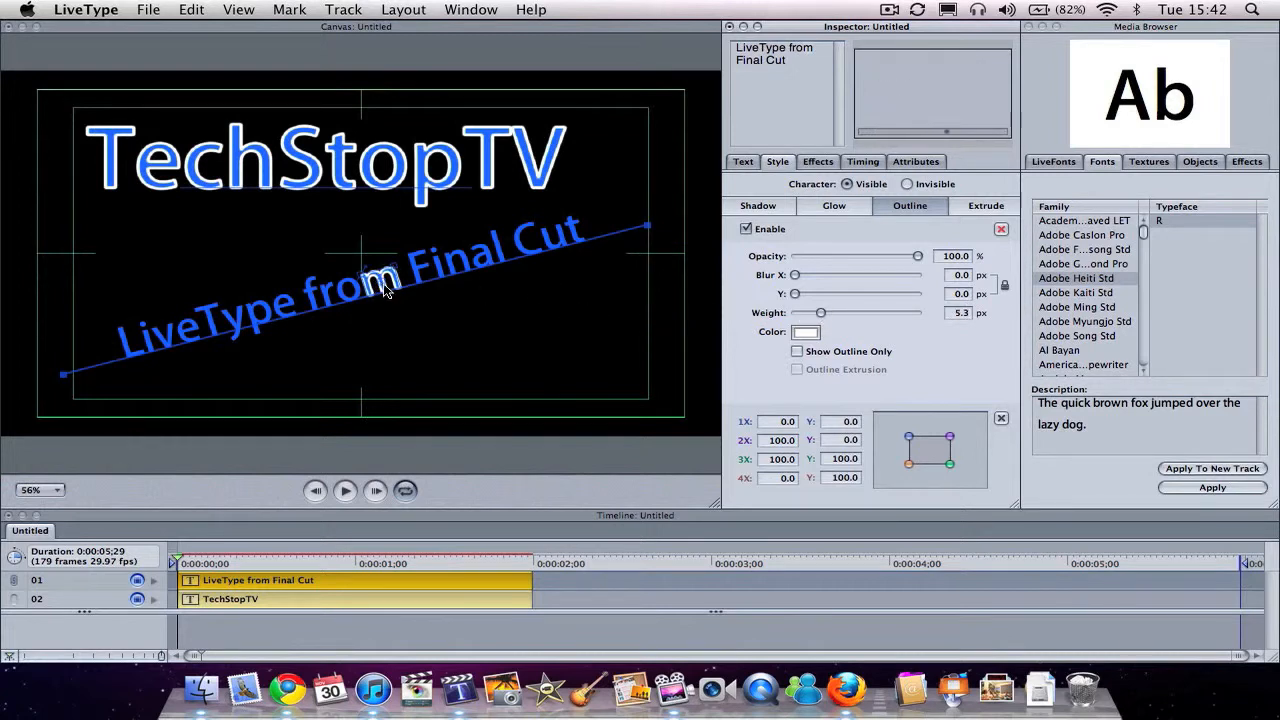
click(520, 306)
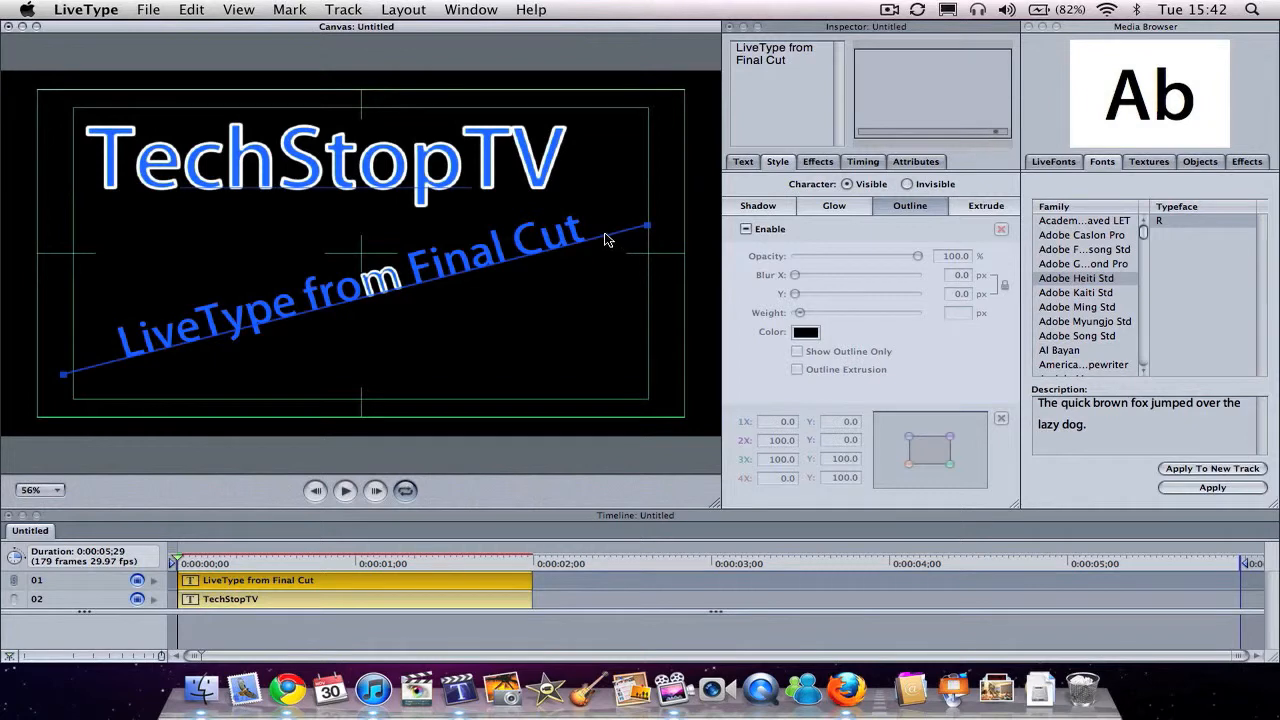
Step: Enable a white outline on the entire "LiveType from Final Cut" text with a weight of 3.9 px
drag(630, 262, 160, 334)
drag(600, 205, 87, 395)
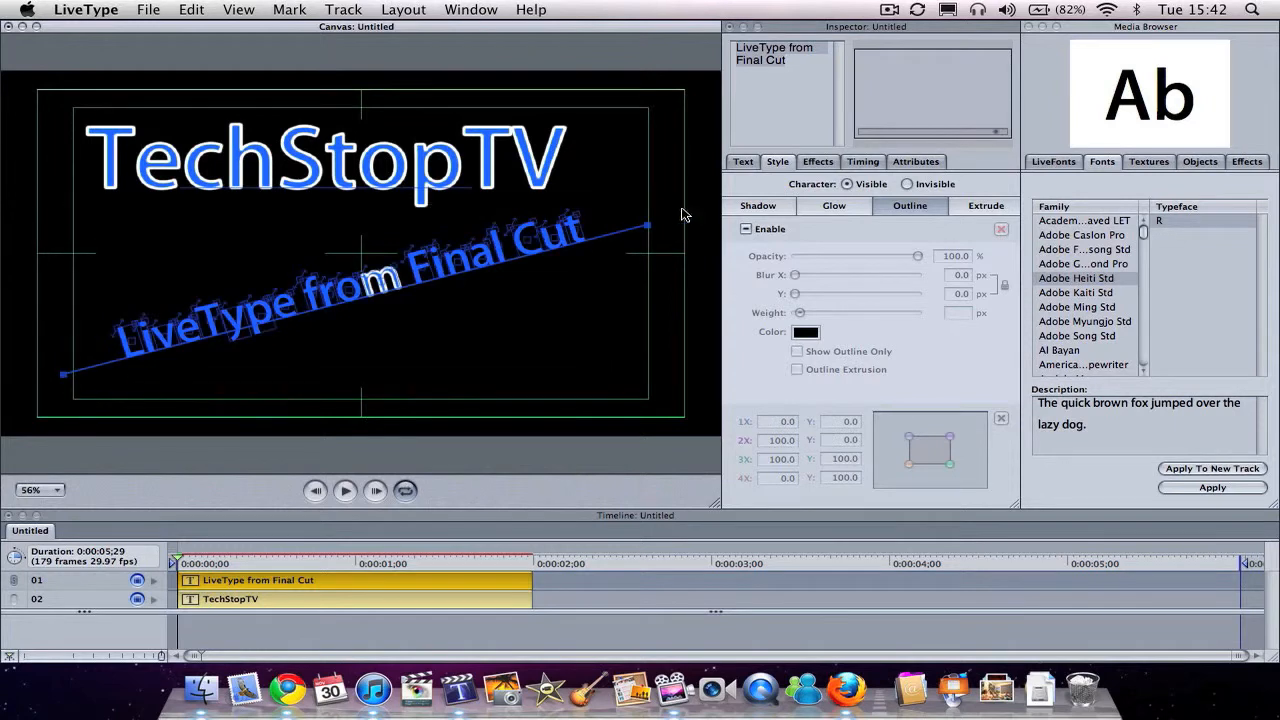
click(745, 229)
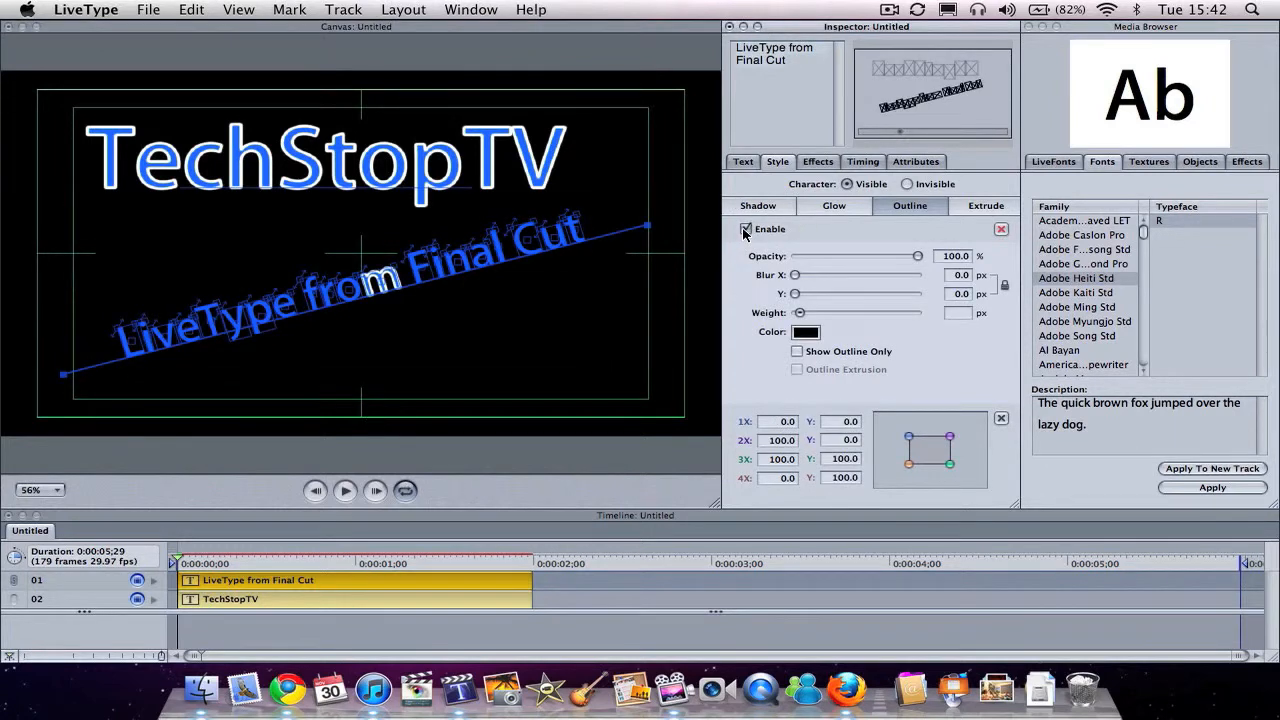
click(804, 332)
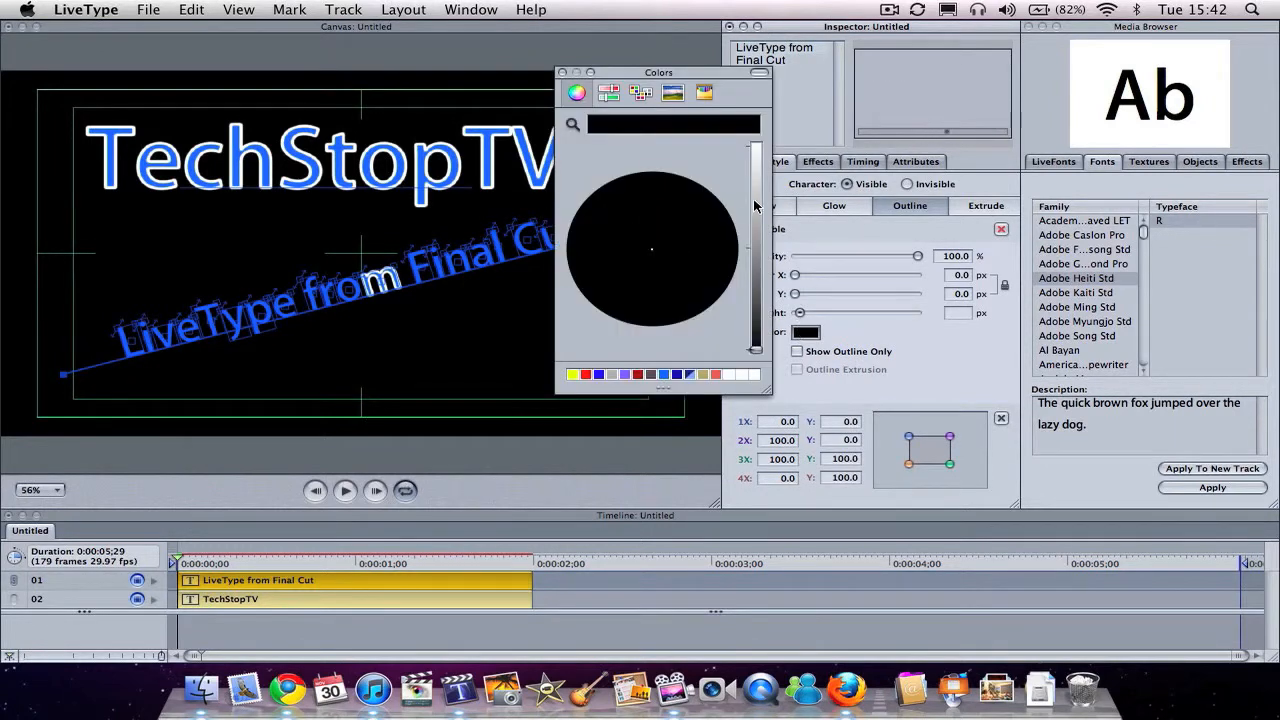
drag(755, 205, 757, 140)
click(563, 73)
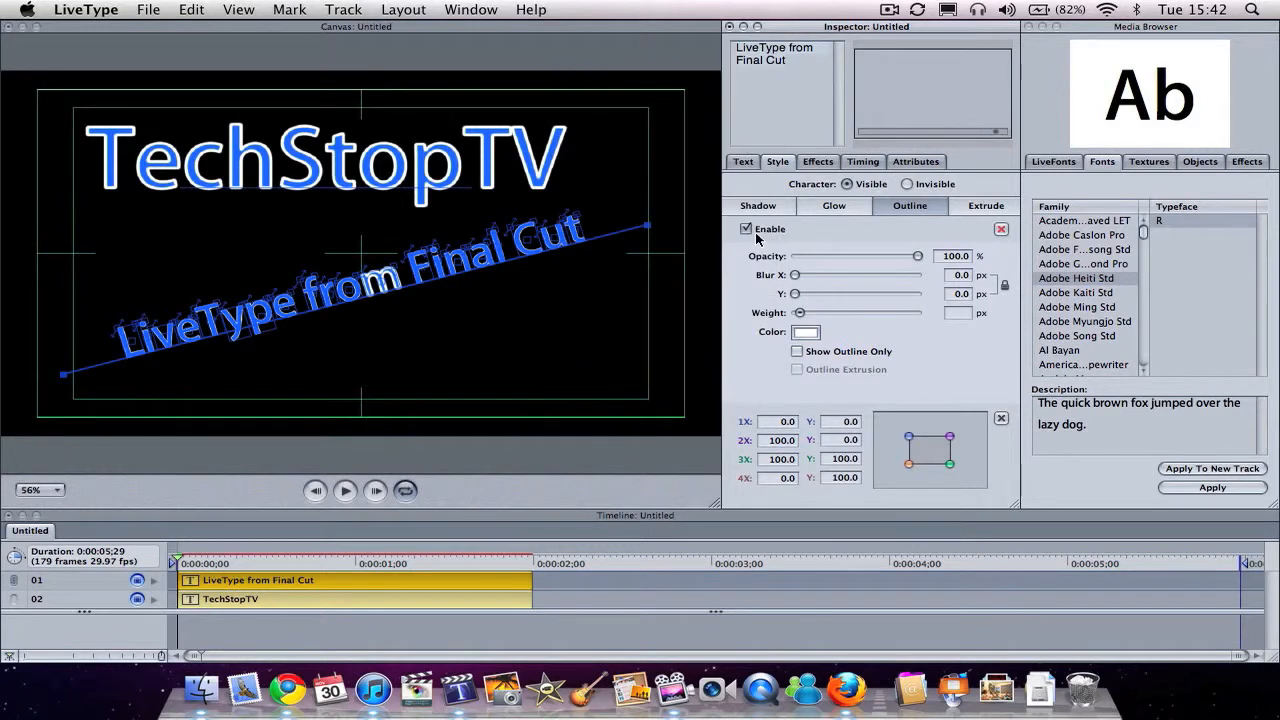
drag(798, 314, 826, 318)
click(596, 312)
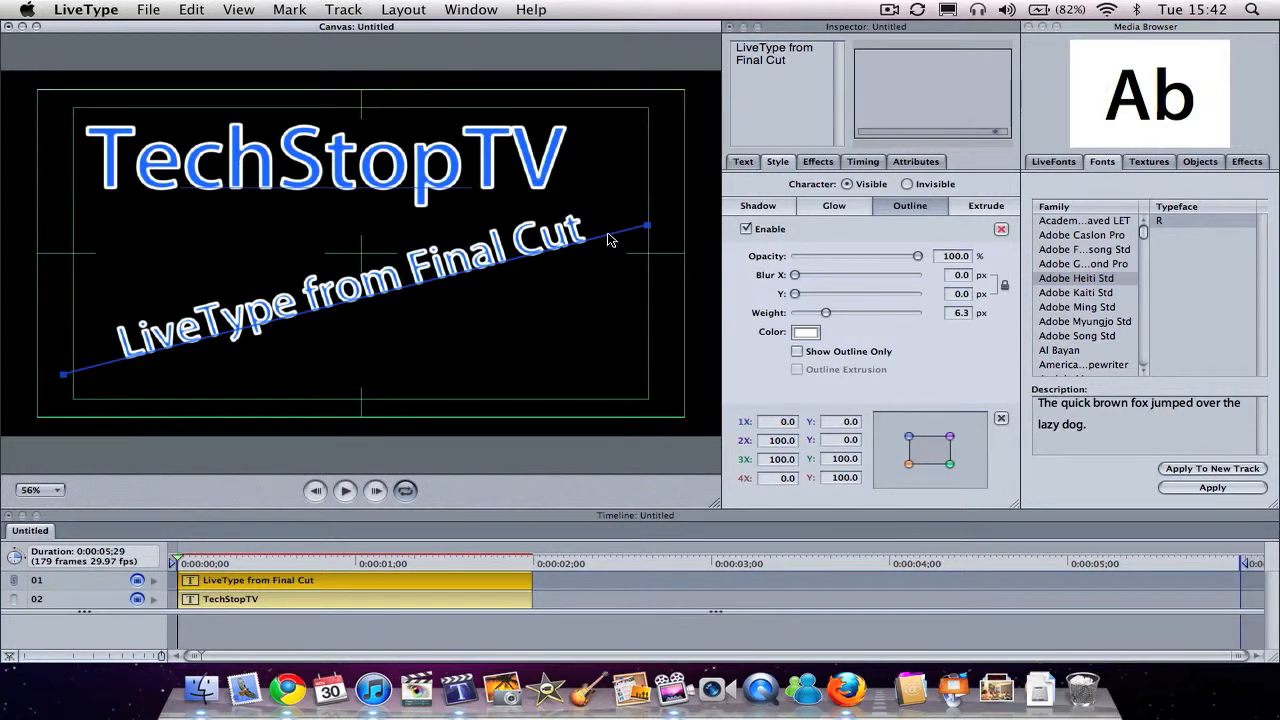
drag(826, 314, 813, 315)
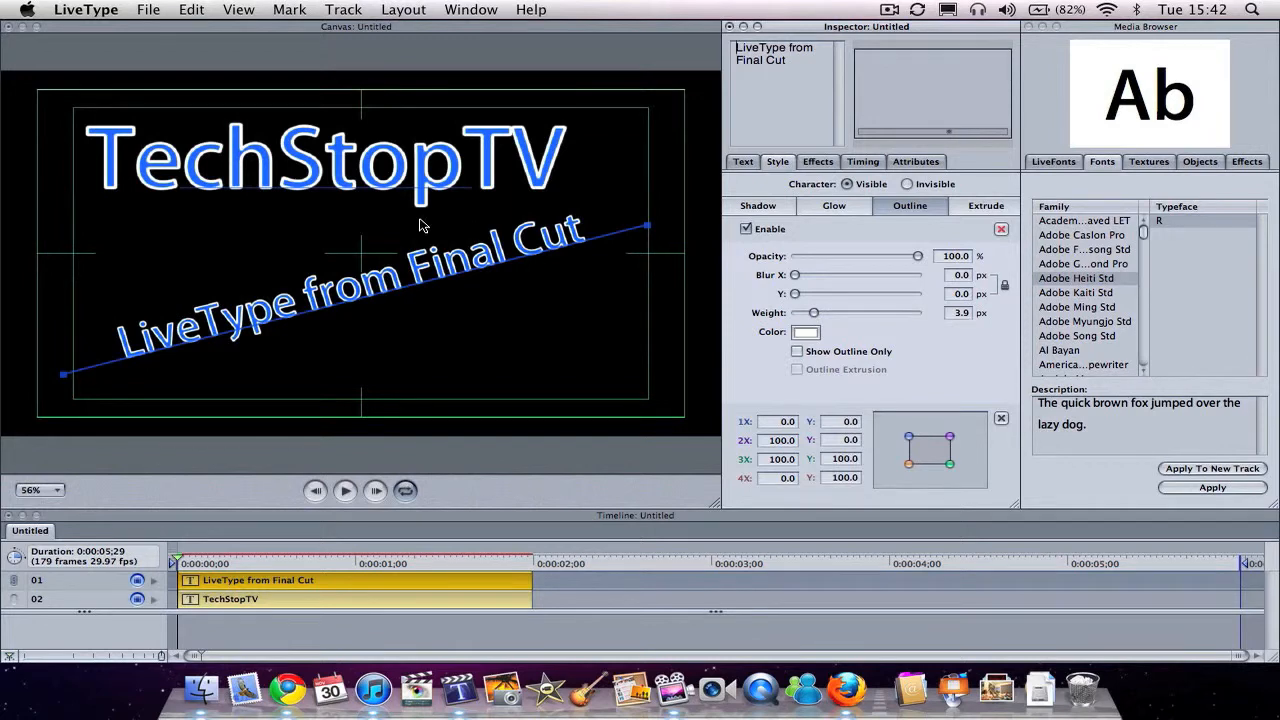
Step: Recolor all the letters of TechStopTV dark blue
click(436, 192)
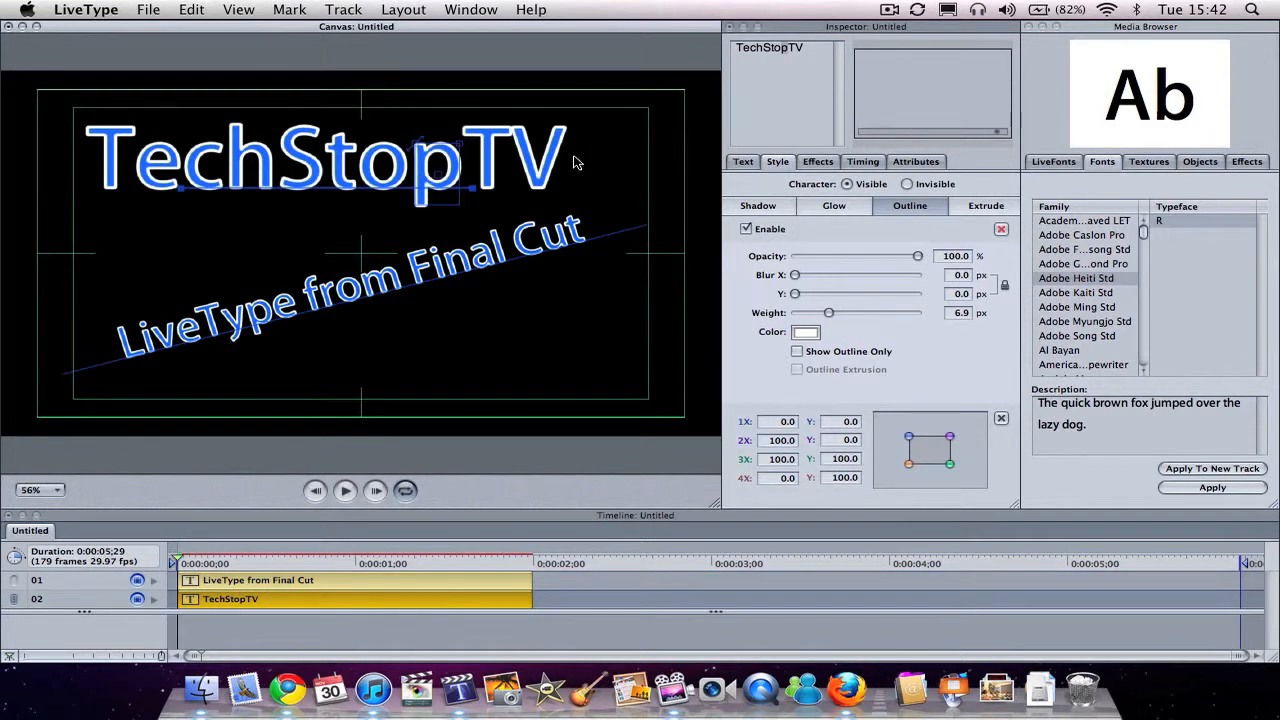
drag(574, 158, 78, 150)
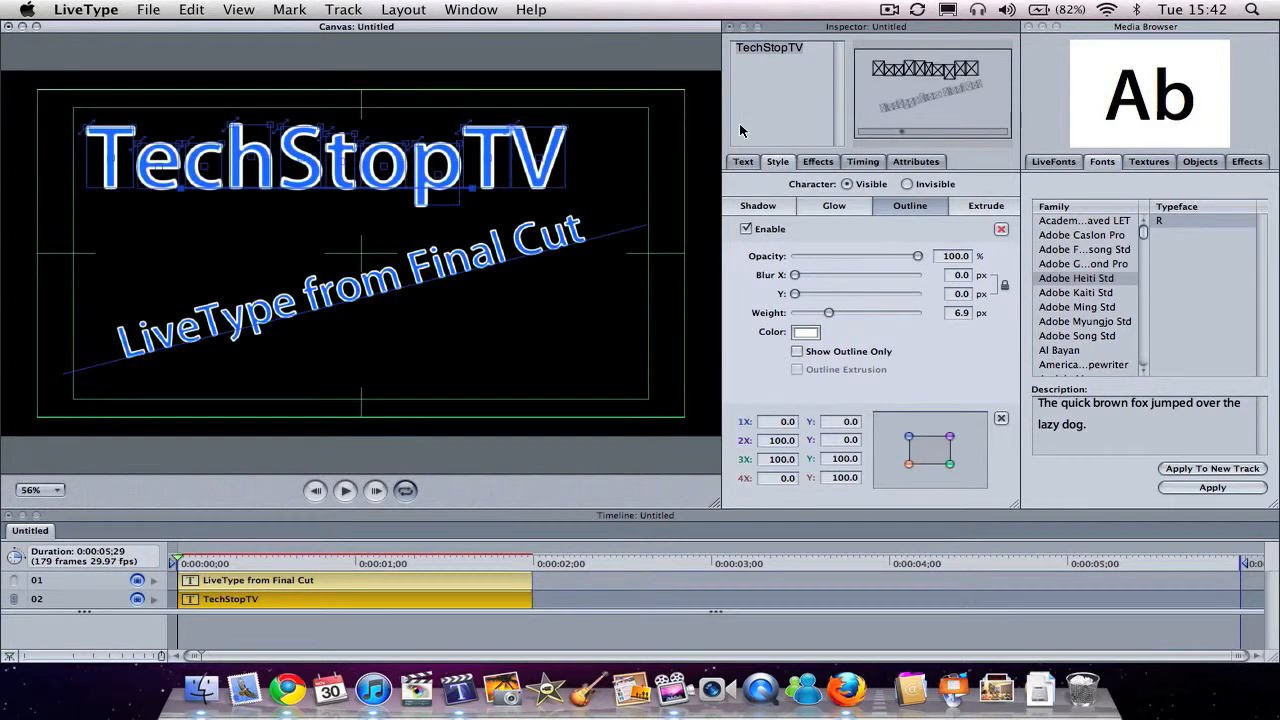
click(914, 162)
click(811, 376)
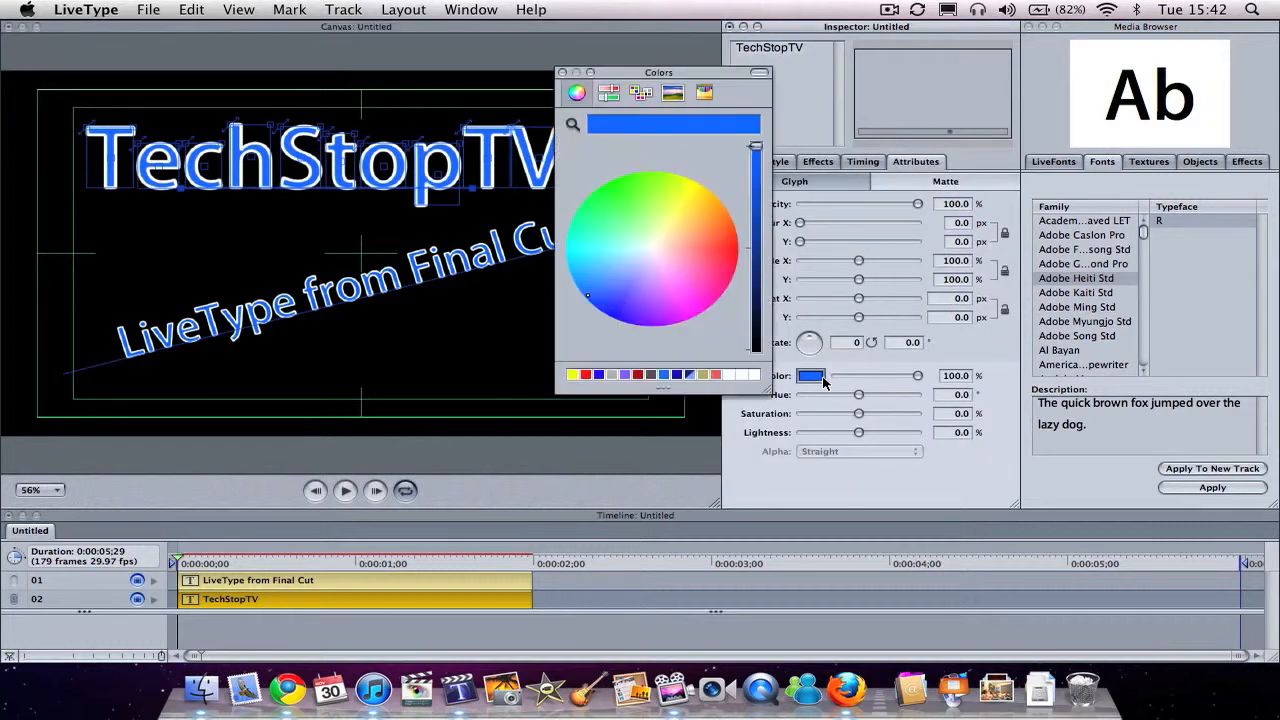
click(599, 375)
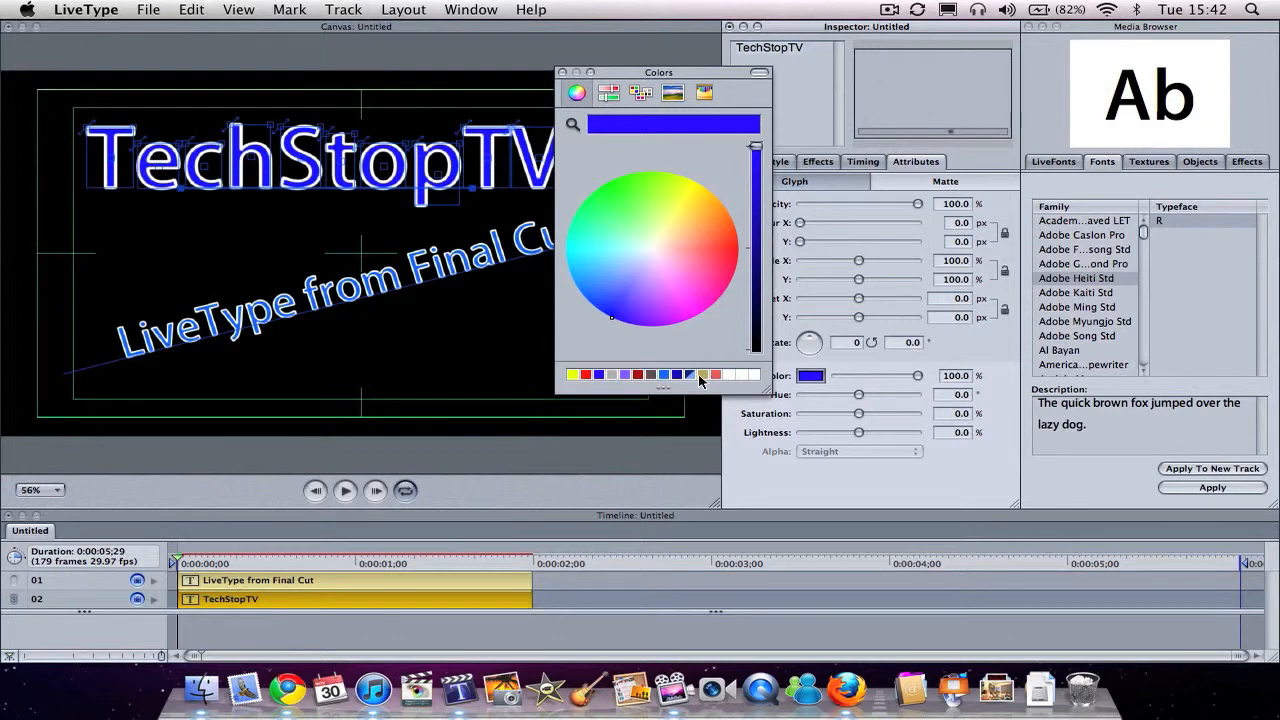
click(681, 377)
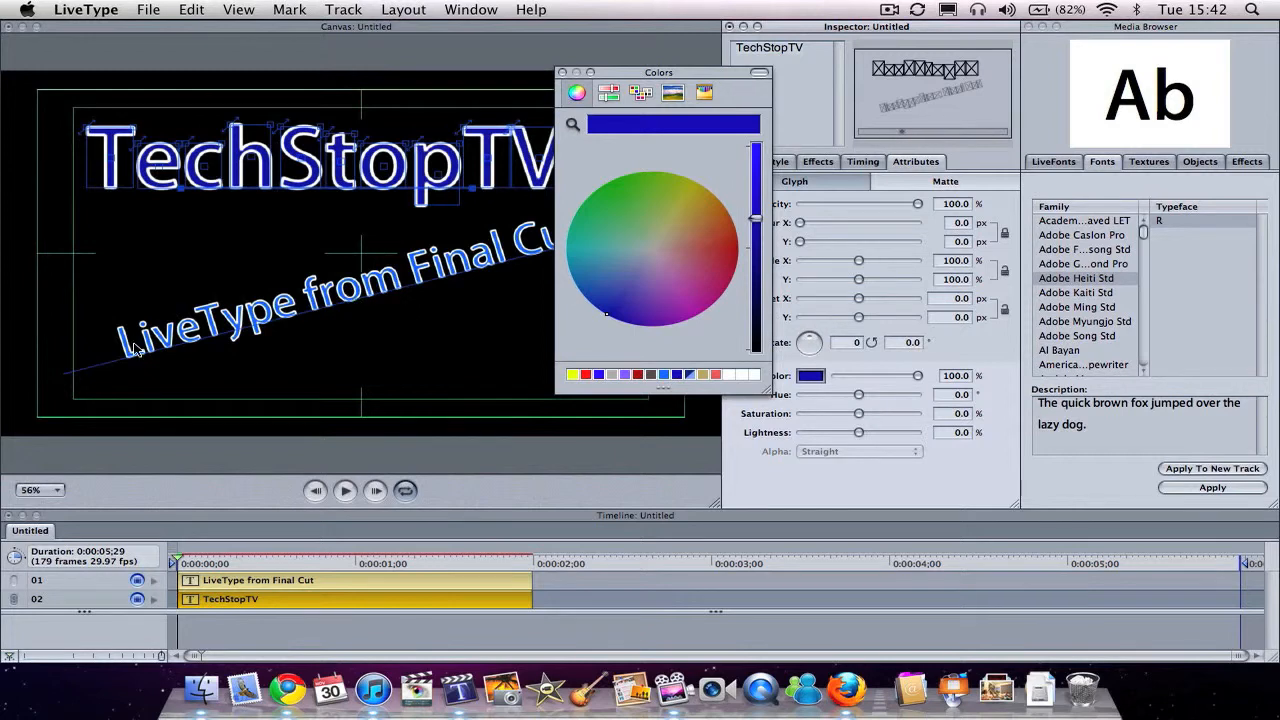
Step: Recolor the "LiveType from Final Cut" text with the same dark blue as TechStopTV
click(110, 366)
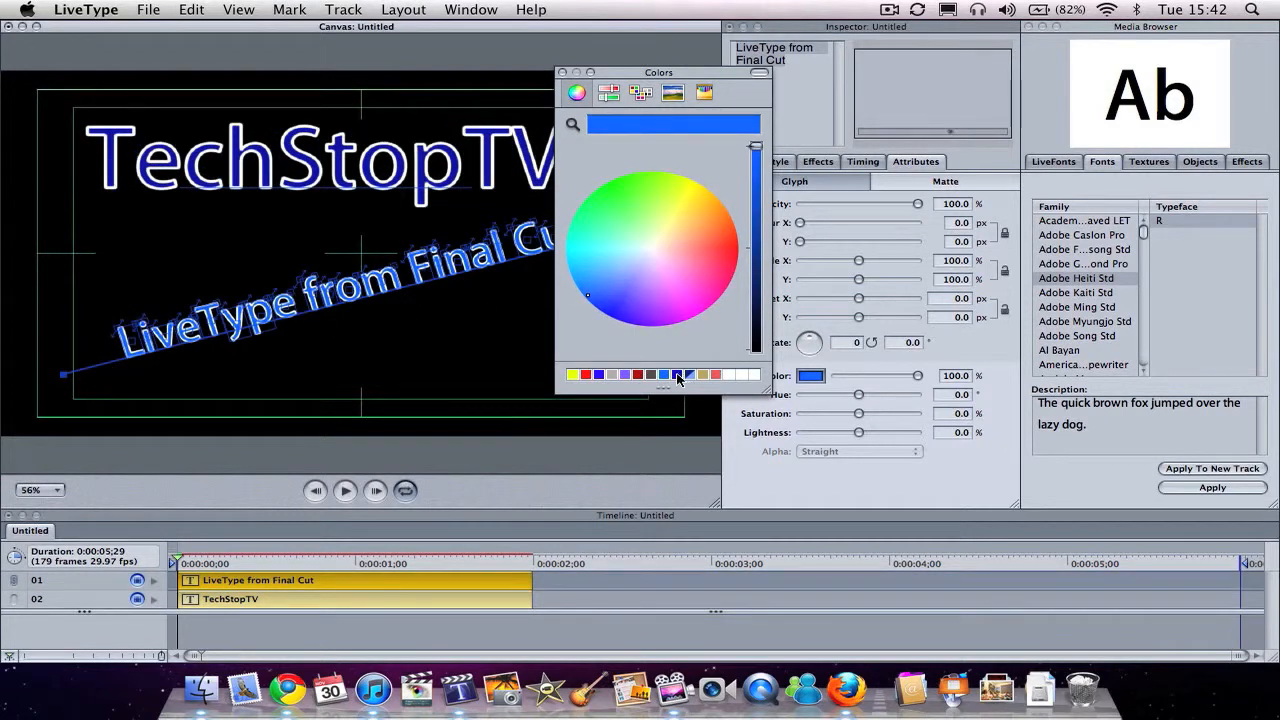
click(678, 376)
click(561, 73)
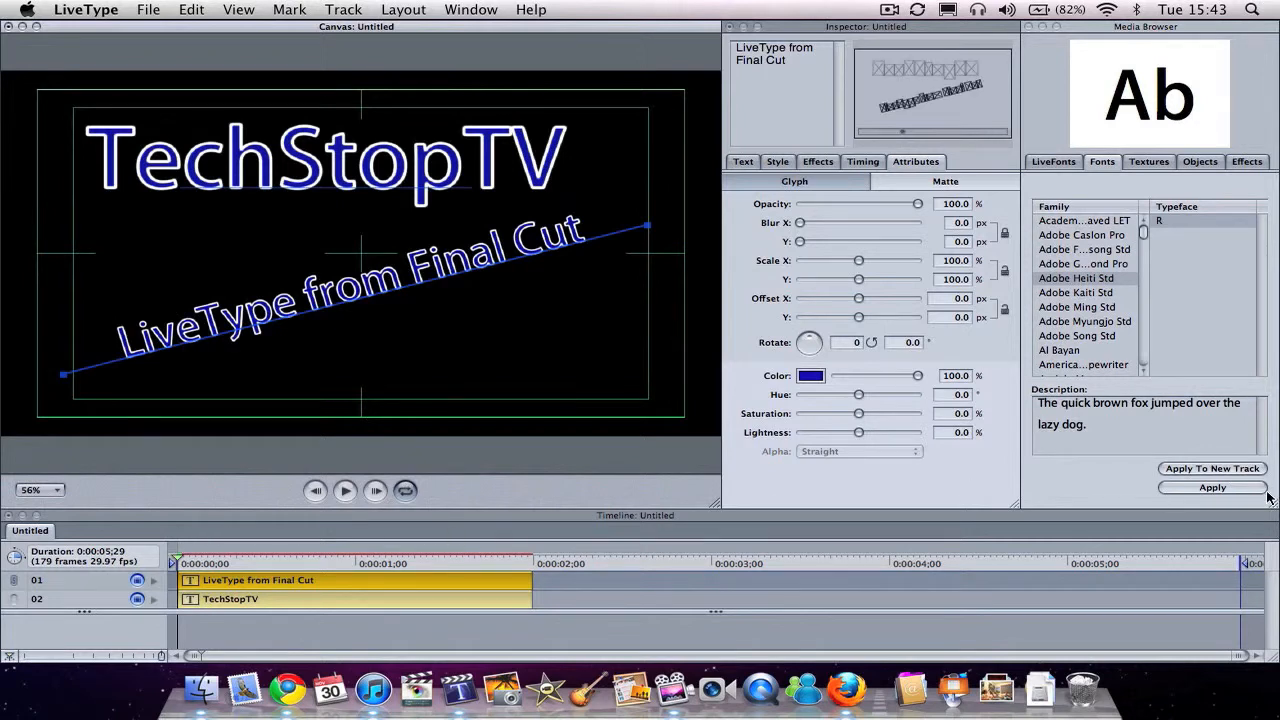
Step: Shorten the project duration to 4 seconds and extend the TechStopTV track to fill it
drag(1247, 565, 892, 580)
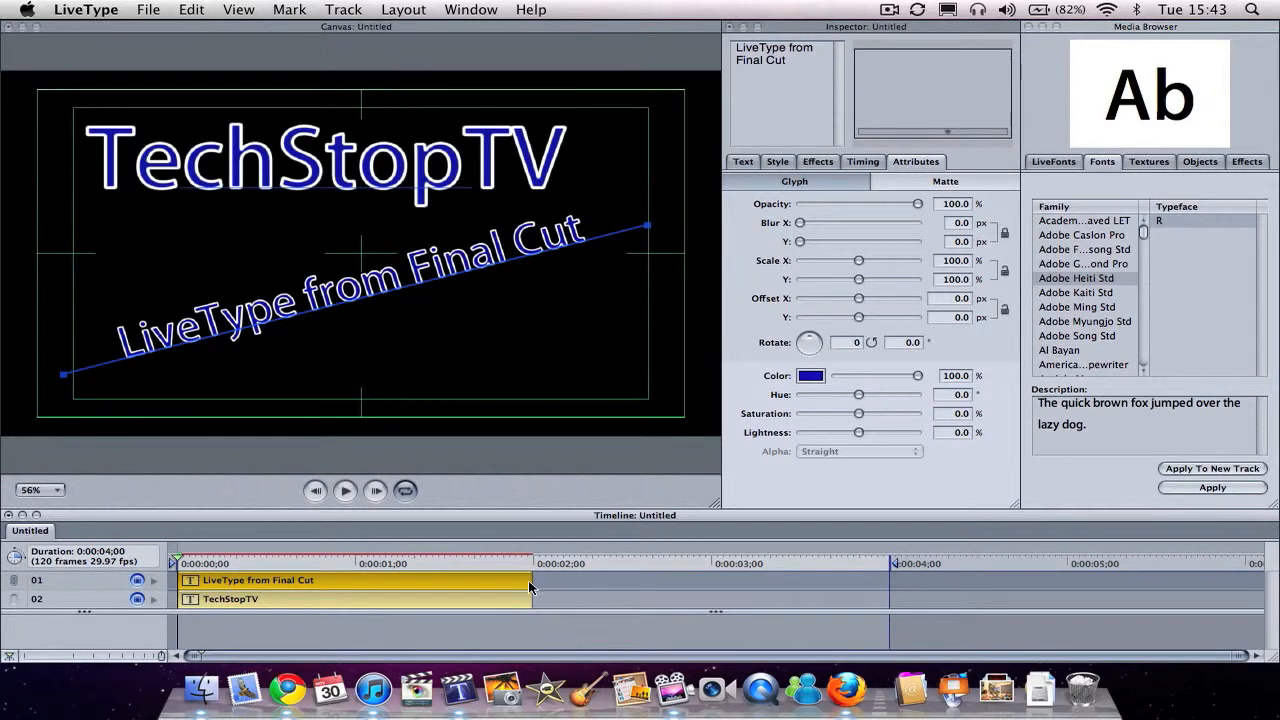
drag(533, 603, 889, 603)
Step: Retime the "LiveType from Final Cut" track to run from about 1 second to the 4-second end, and show a frame with both titles
drag(399, 580, 579, 581)
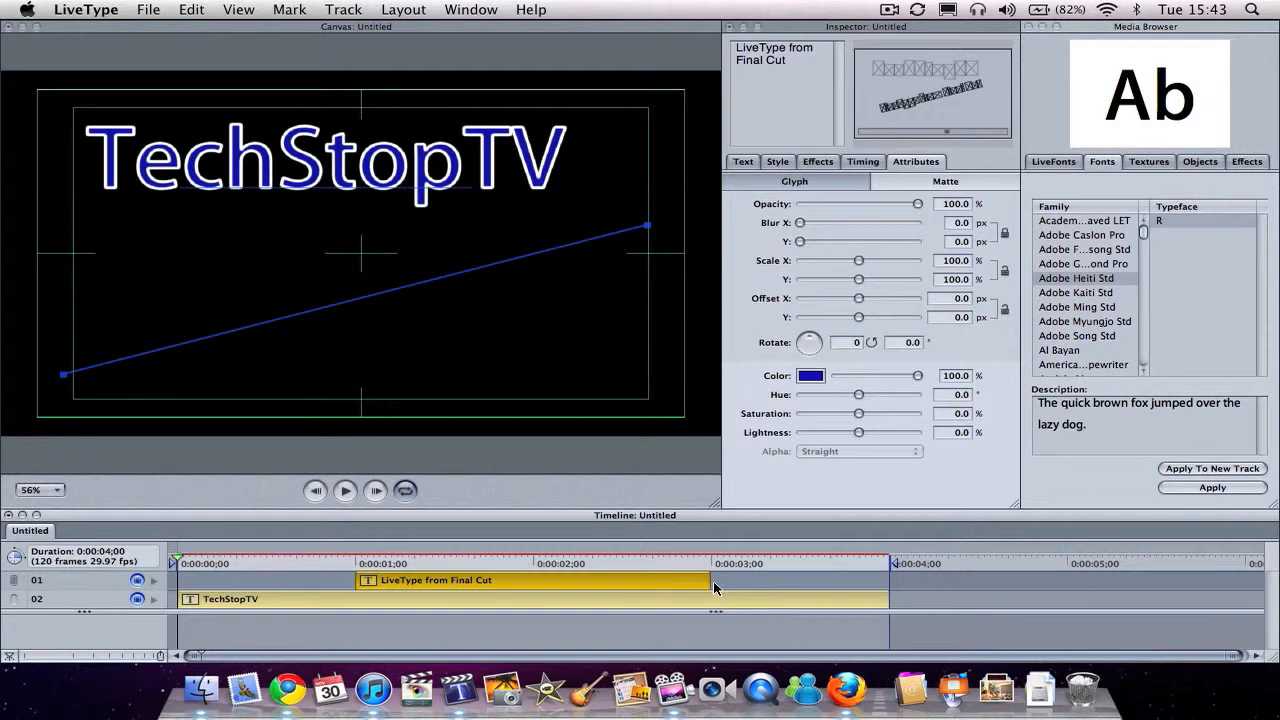
drag(710, 580, 903, 591)
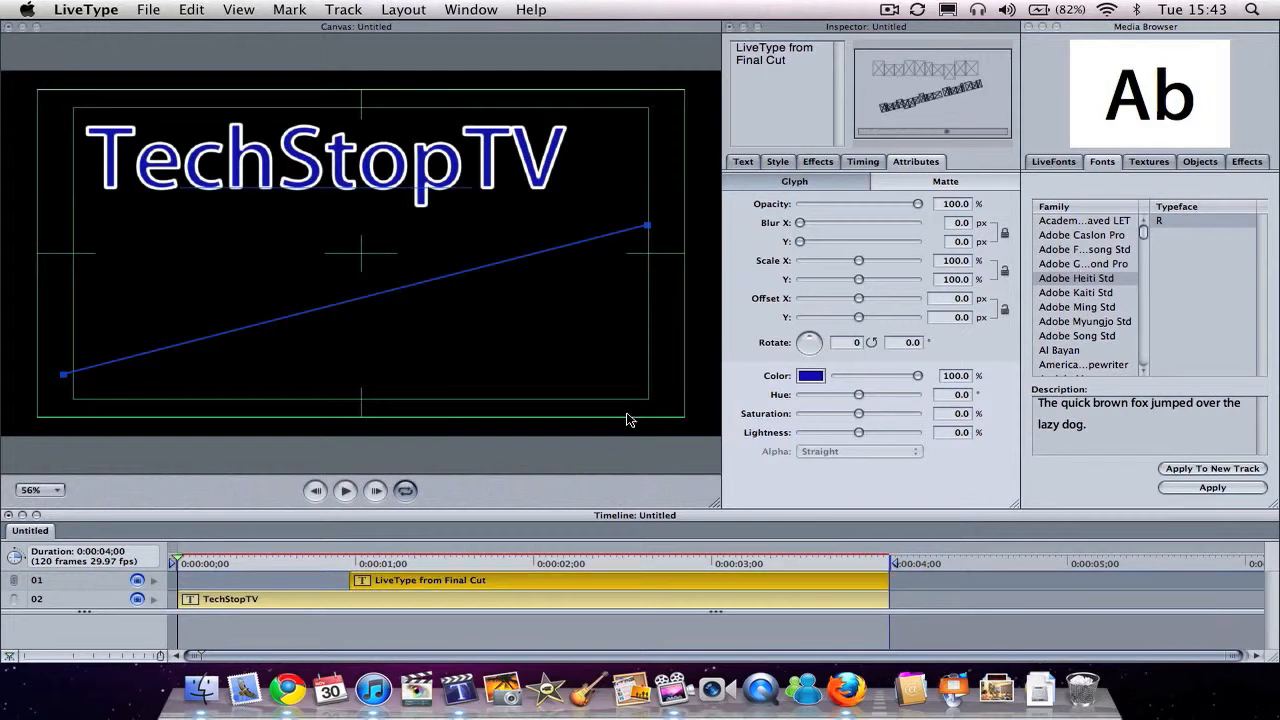
click(402, 565)
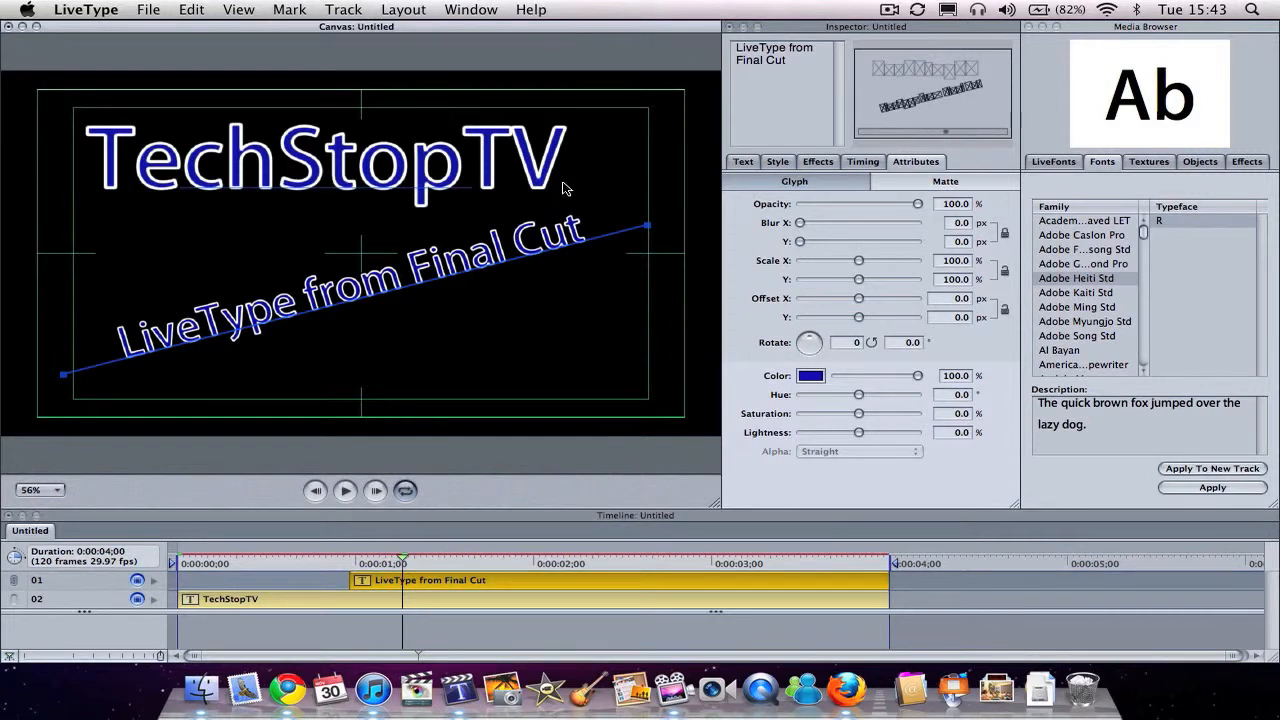
Step: Select the TechStopTV track and preview the Caricature effects, including Dirt Bike and Dirt Stop
click(367, 600)
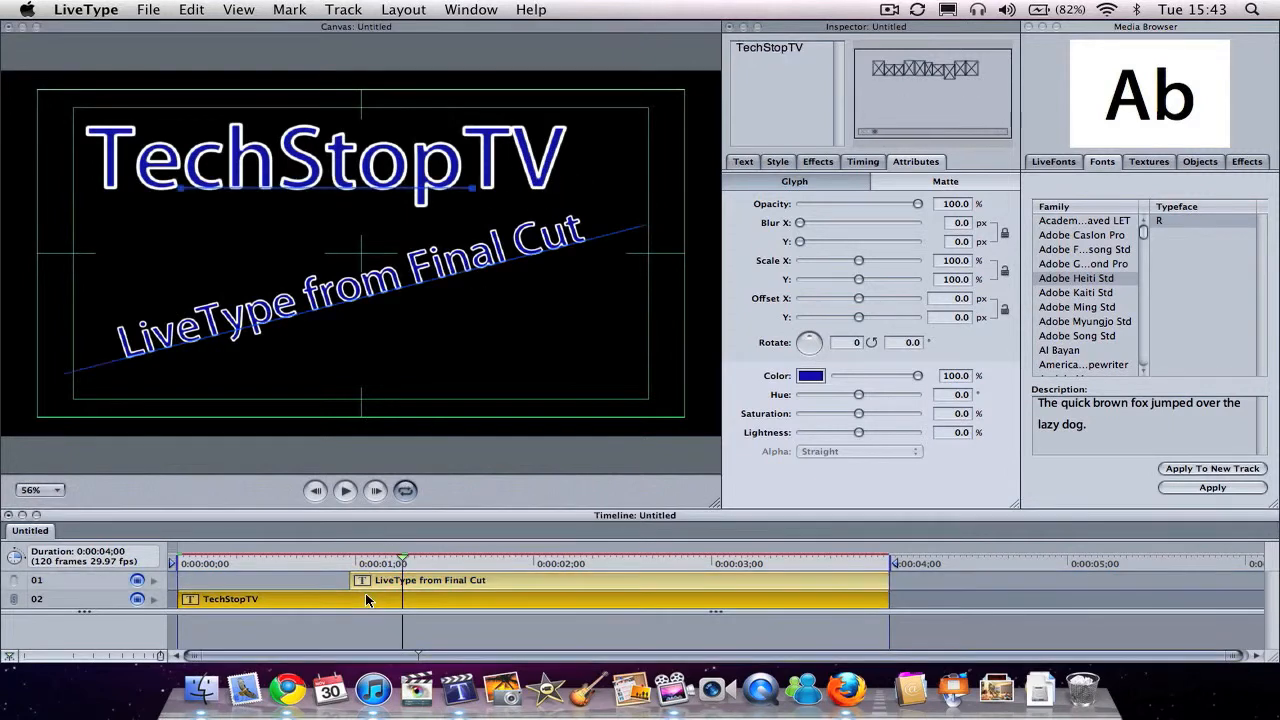
click(1236, 163)
click(1084, 237)
key(Down)
key(Down)
key(Down)
key(Down)
key(Down)
key(Down)
key(Down)
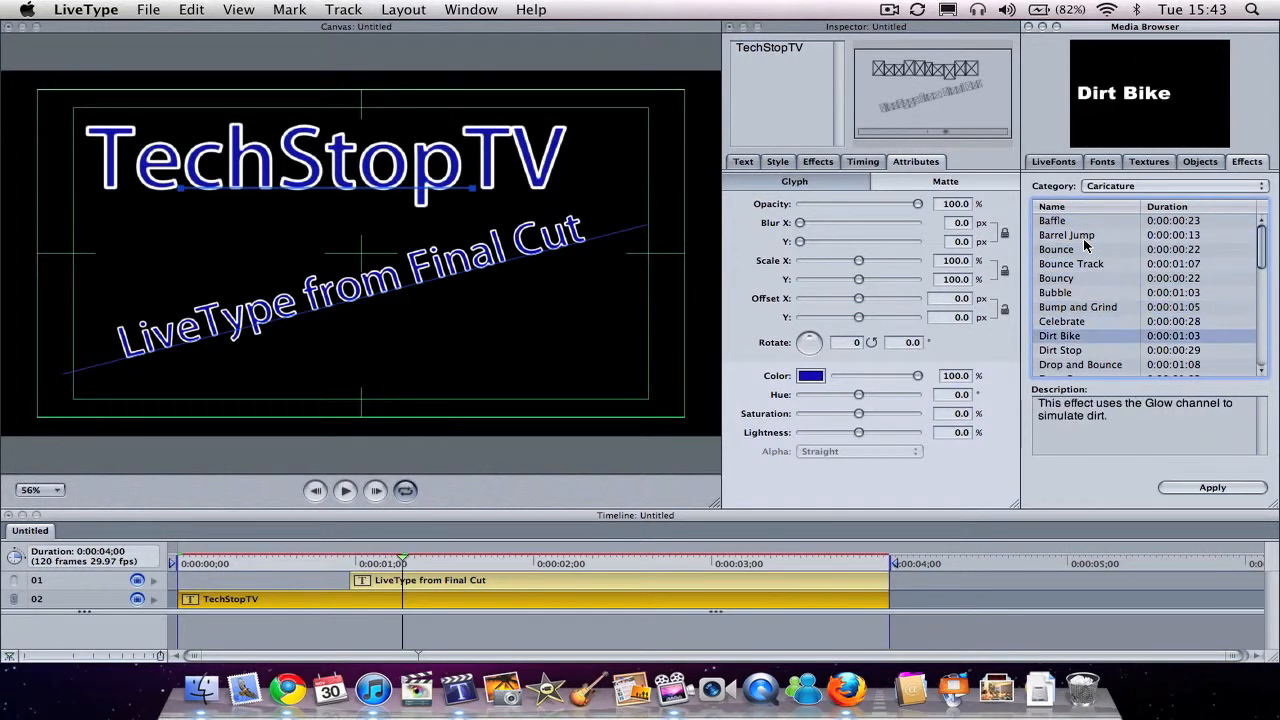
key(Down)
Step: Browse the Collectors Edition effects and apply Short Slow Left to the TechStopTV track
click(1100, 185)
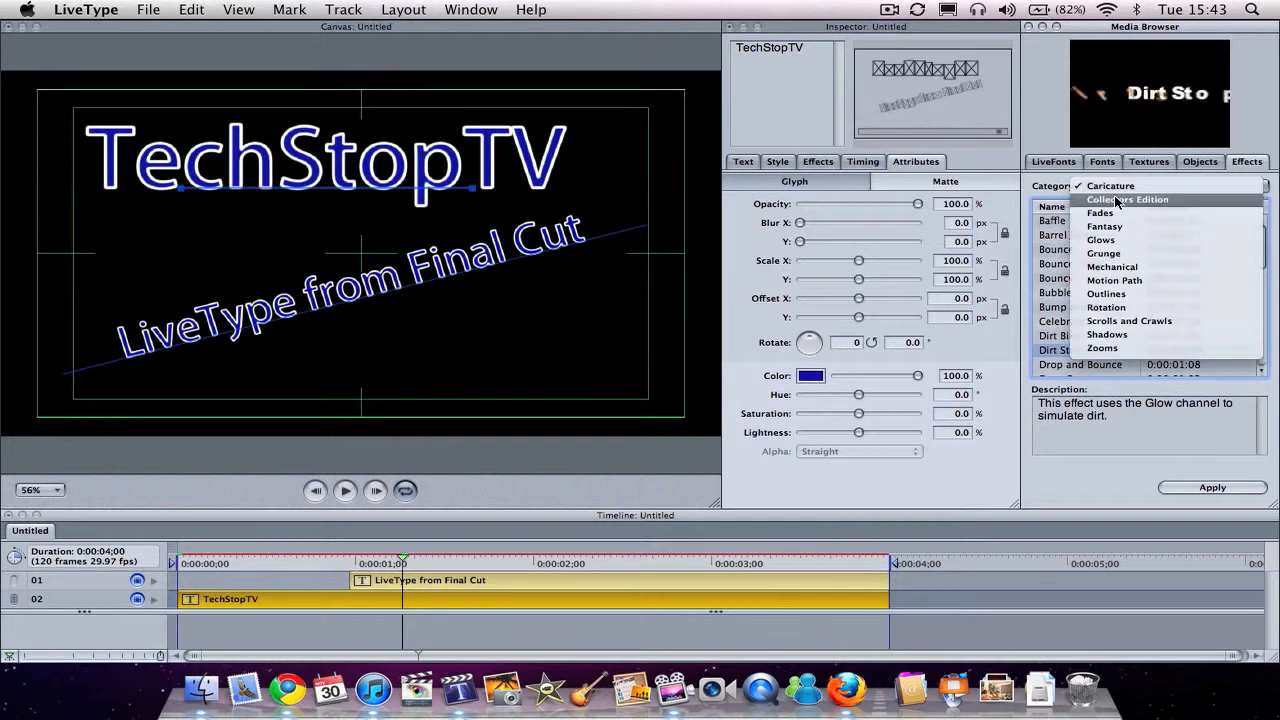
click(1110, 202)
click(1096, 222)
key(Down)
key(Down)
key(Down)
key(Down)
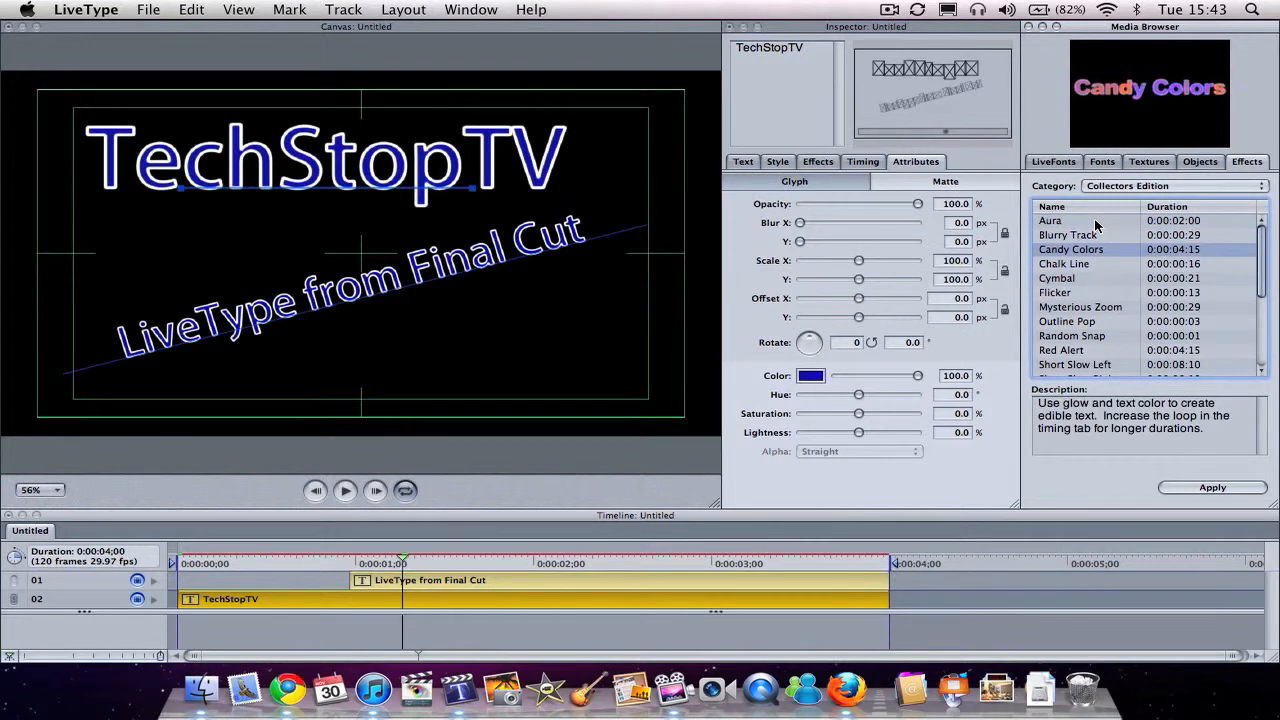
key(Down)
key(Down)
key(Down)
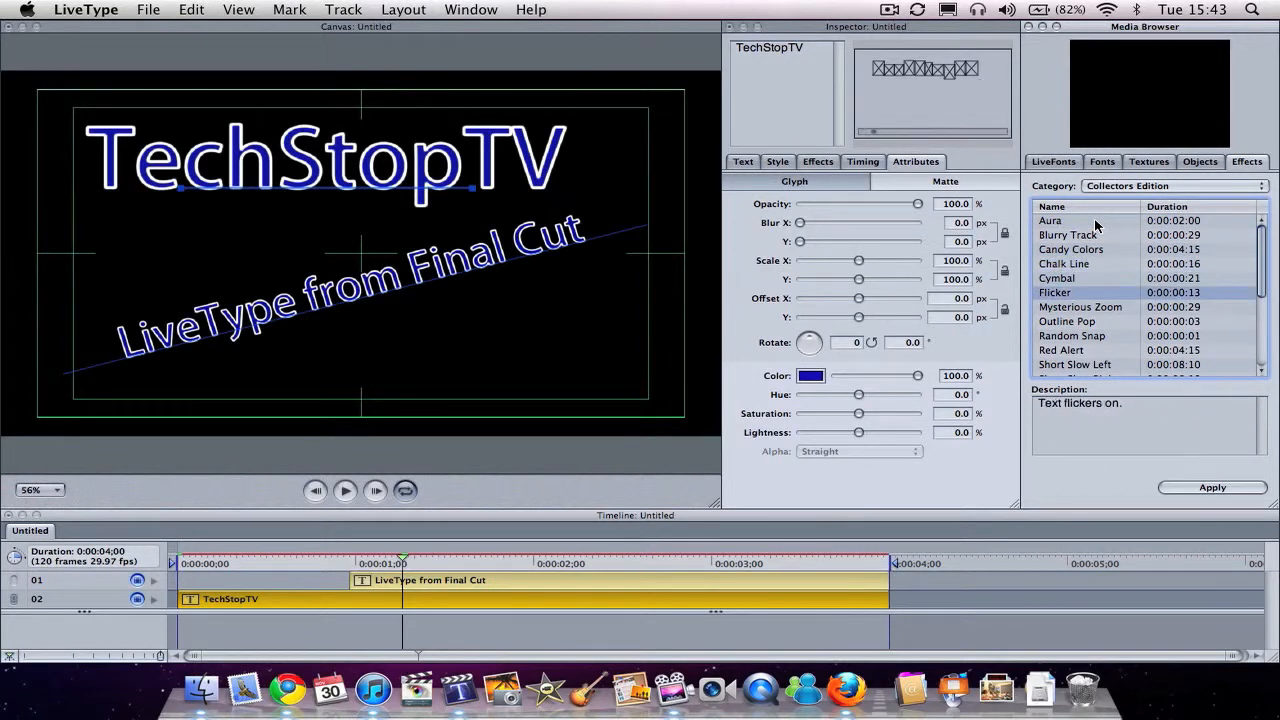
key(Up)
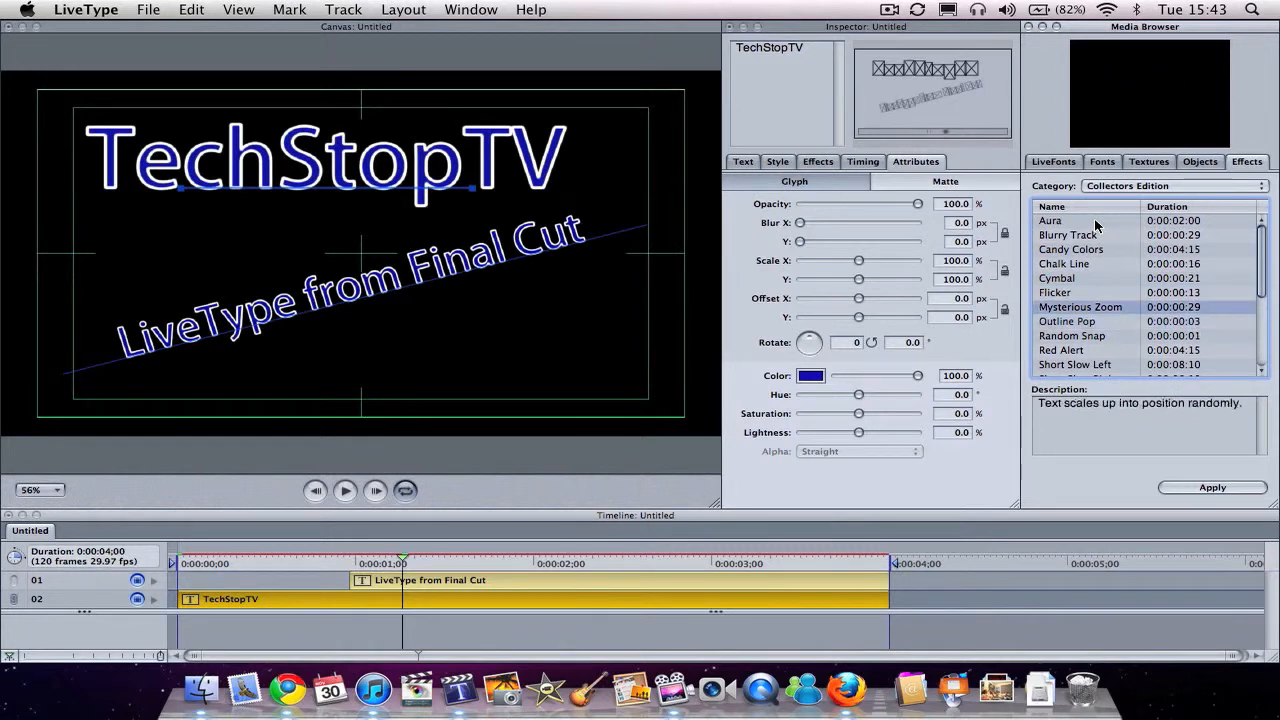
key(Down)
key(Down)
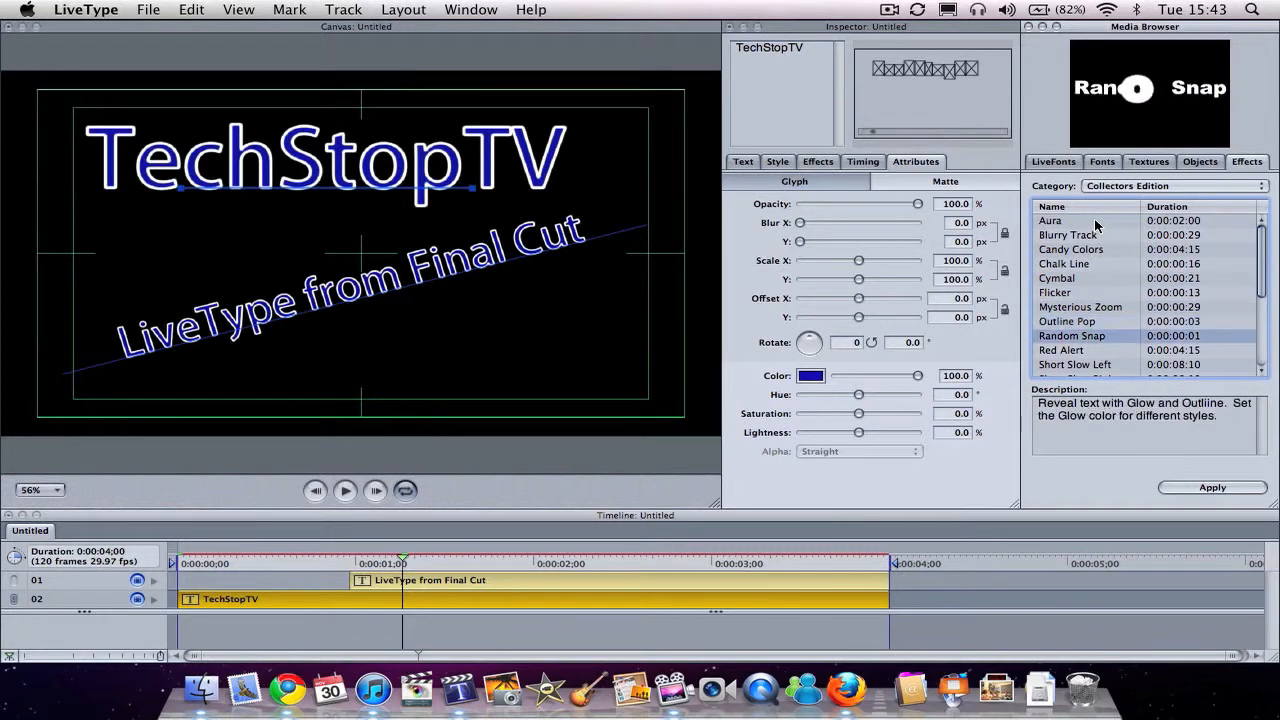
key(Down)
key(Down)
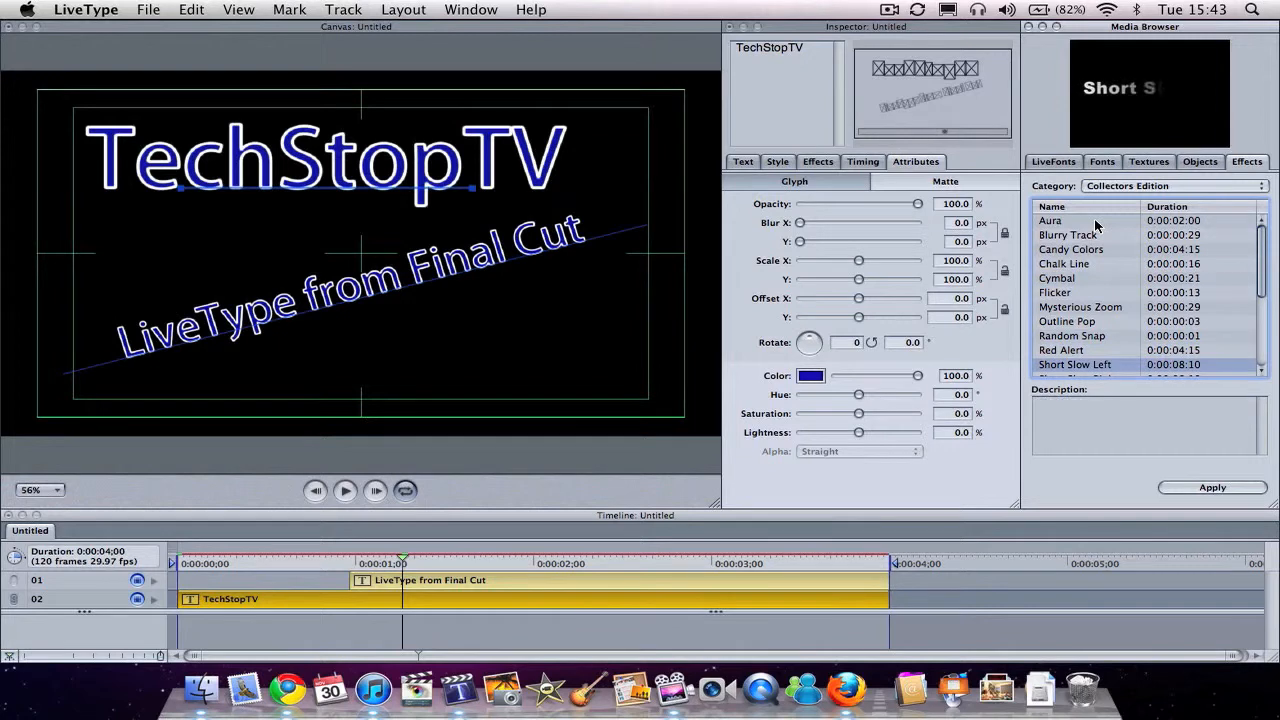
key(Down)
key(Up)
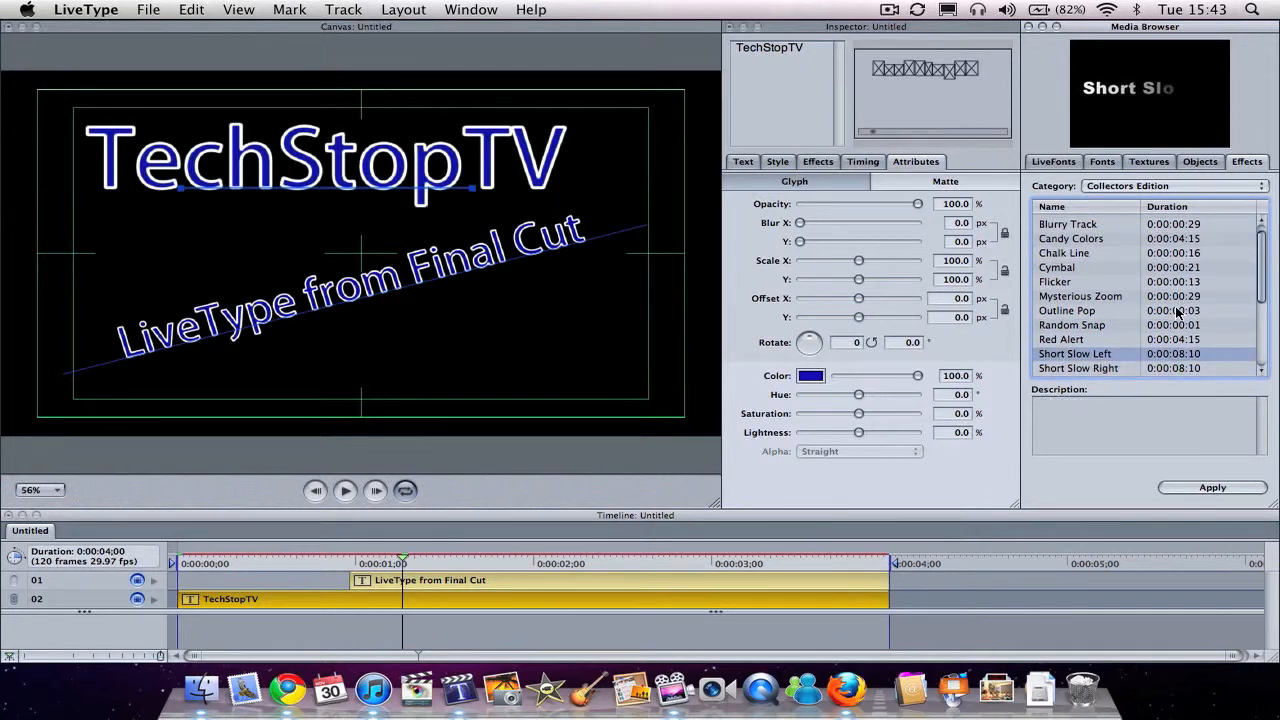
click(1210, 488)
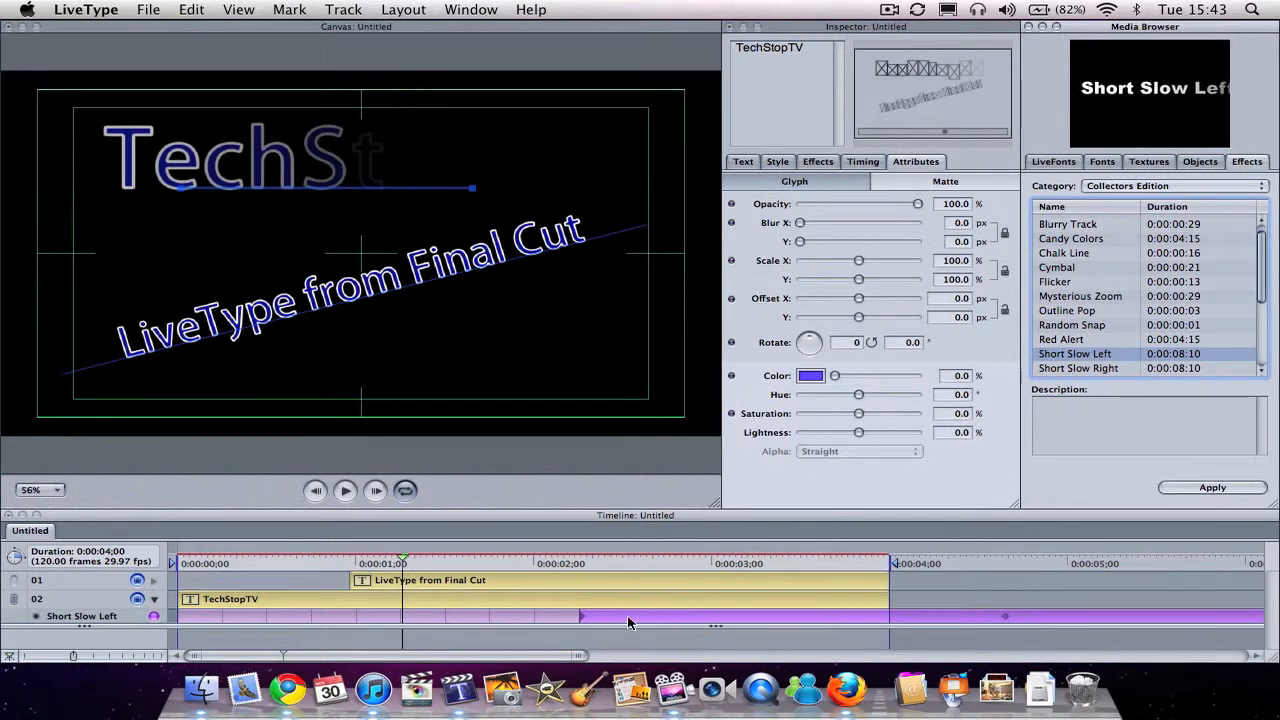
Step: Play the title animation and shorten the Short Slow Left effect to end at about 3.7 seconds, inside the project duration
key(space)
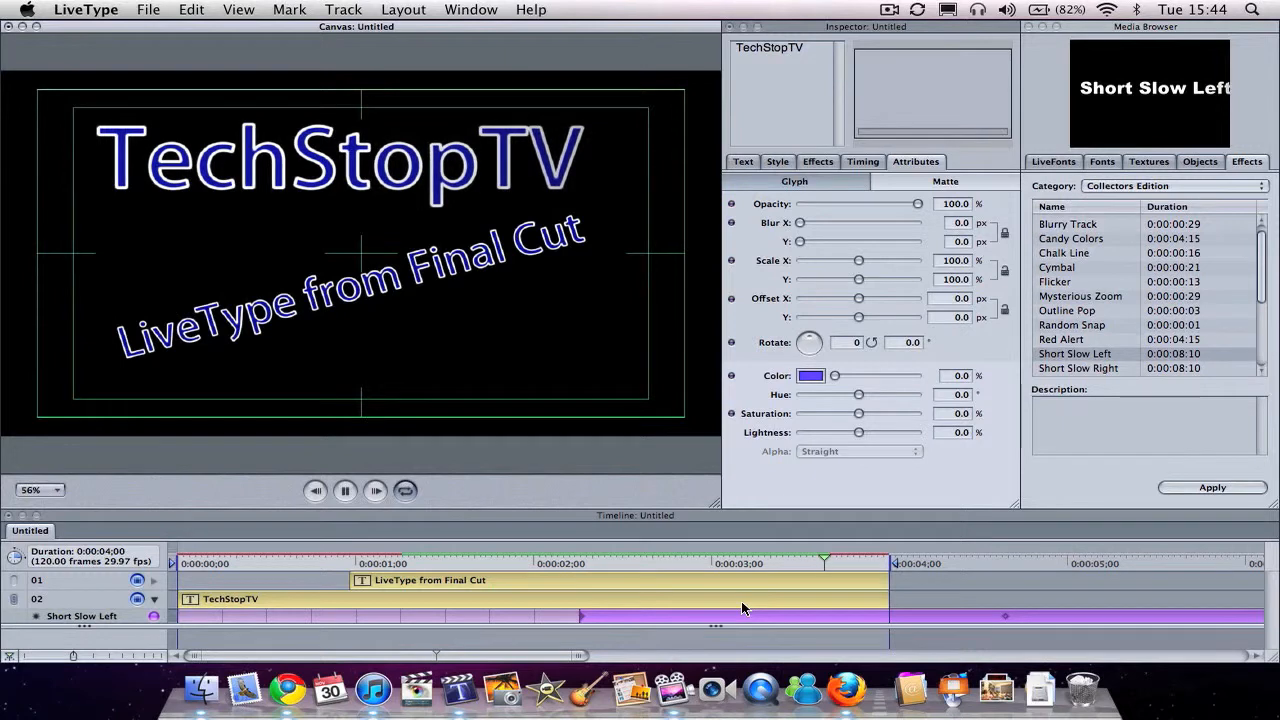
click(786, 617)
scroll(786, 617, right, 10)
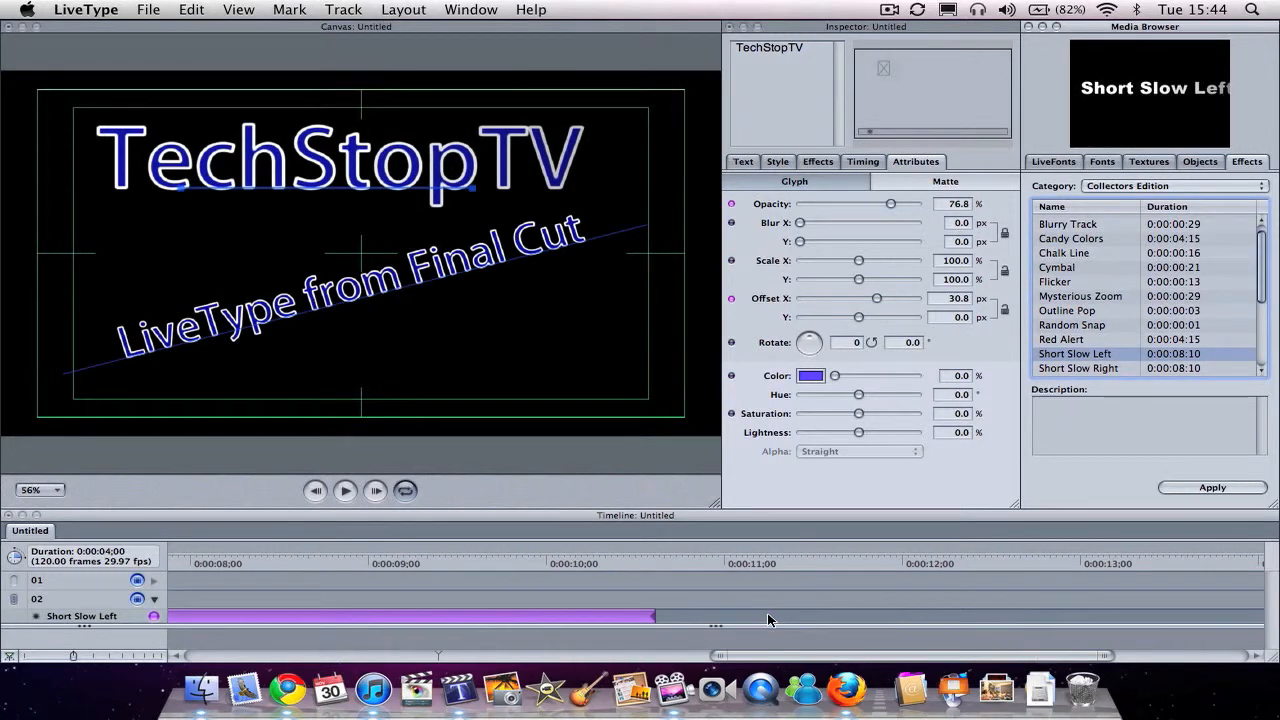
click(655, 616)
drag(655, 618, 358, 583)
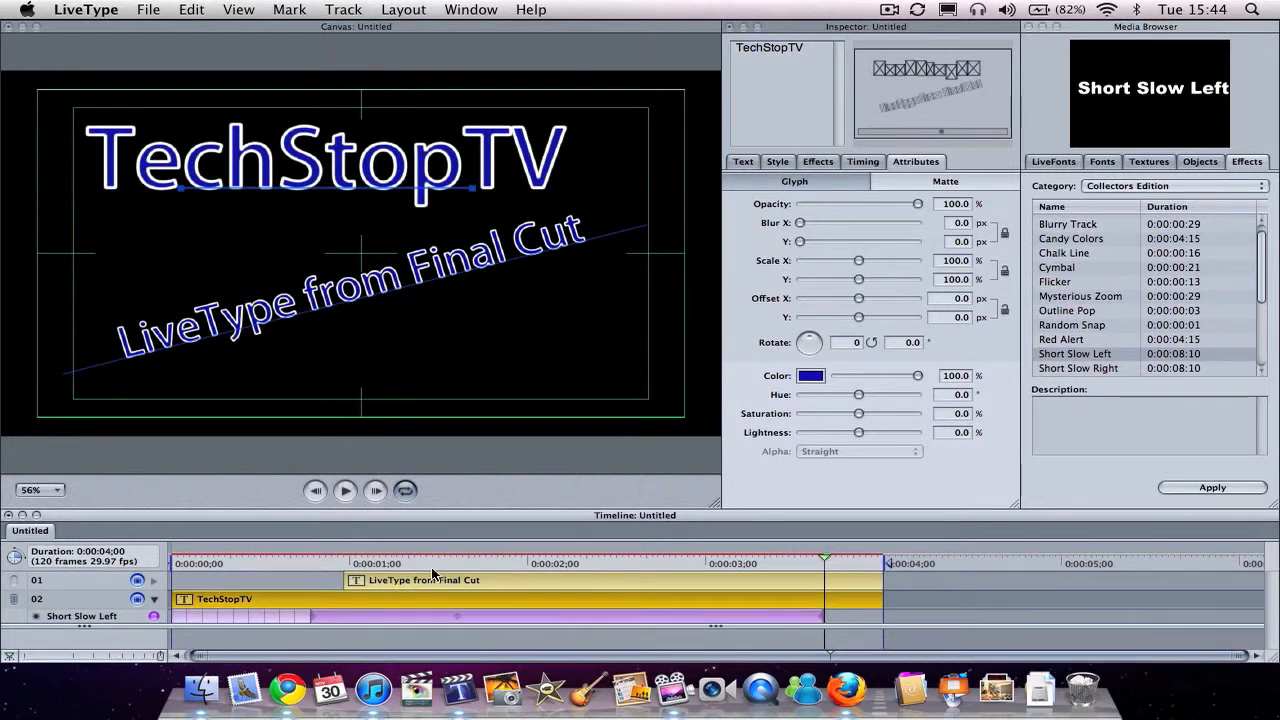
Step: Scrub through the timeline and play the project to check the retimed TechStopTV animation
click(438, 562)
drag(438, 560, 830, 560)
key(space)
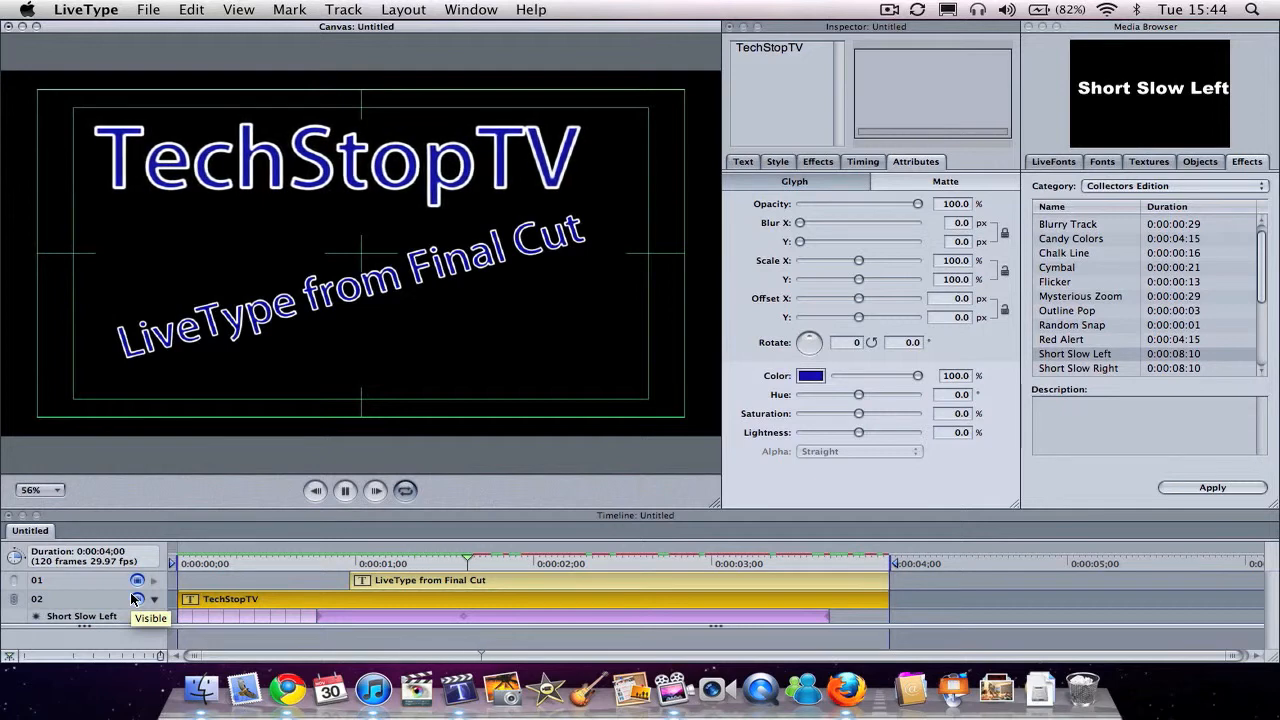
Step: Apply the Collectors Edition effect Short Slow Right to the "LiveType from Final Cut" track
click(228, 599)
click(395, 581)
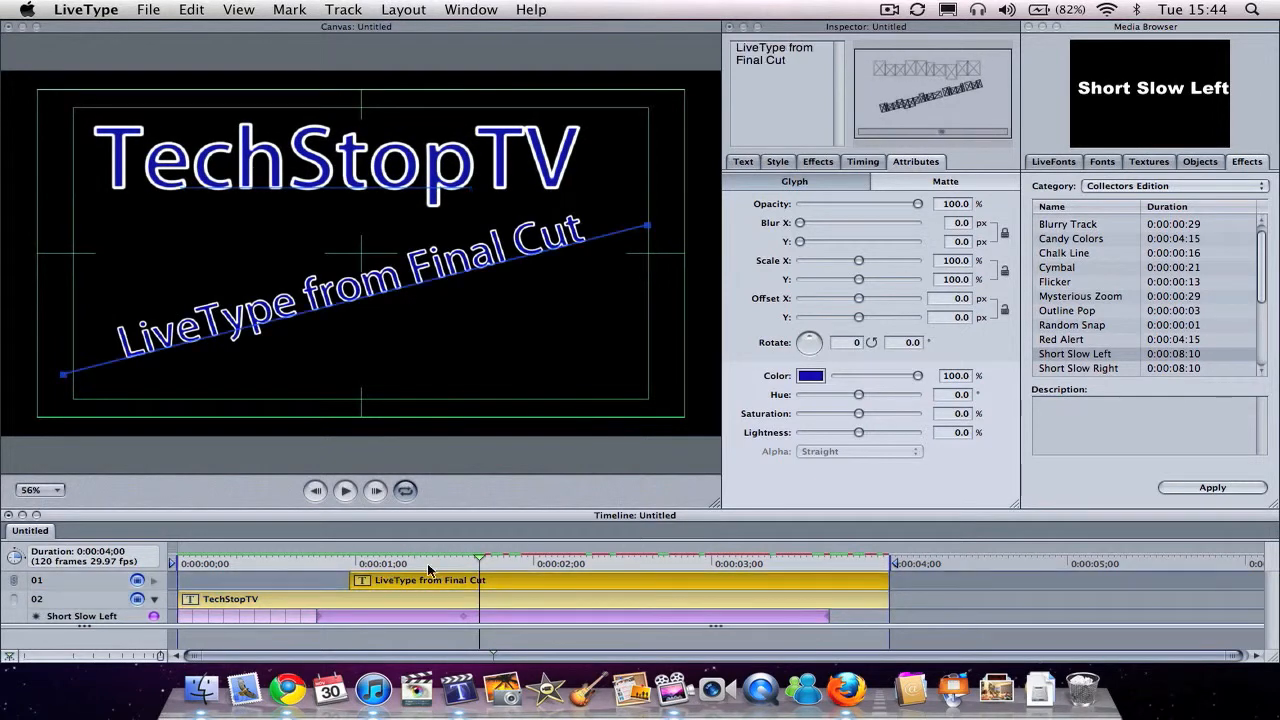
click(1080, 369)
scroll(1078, 360, down, 1)
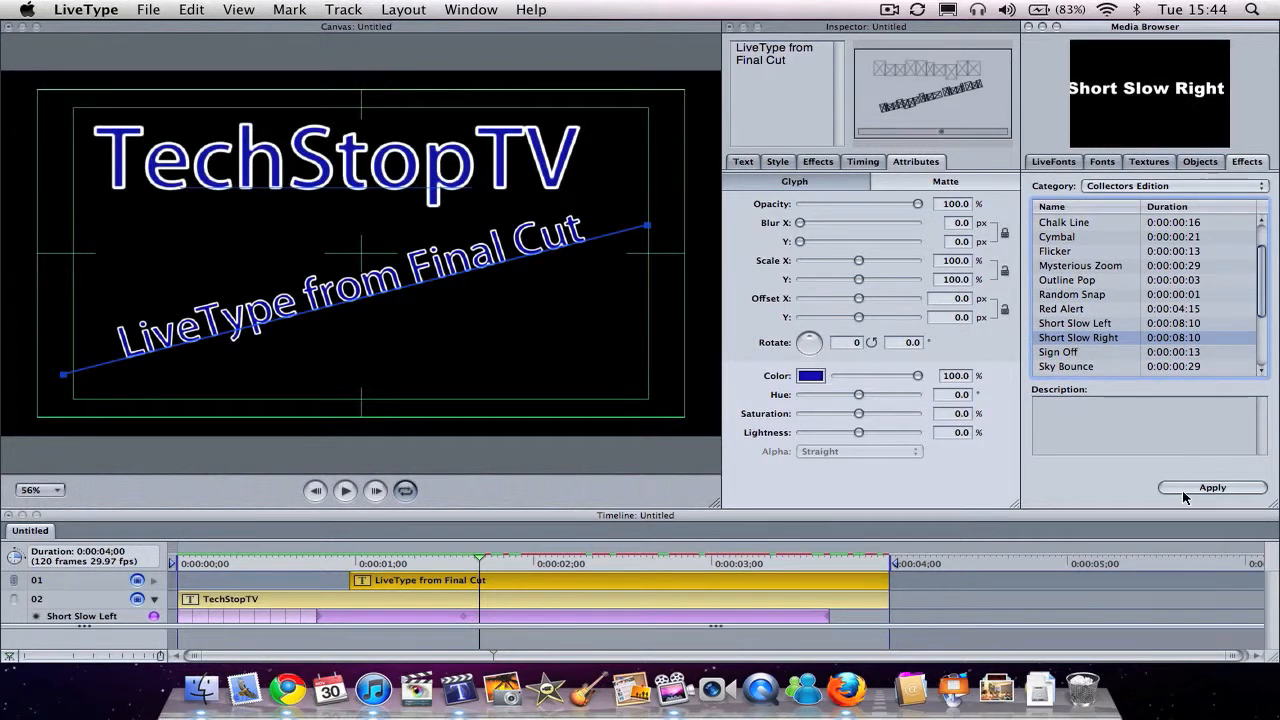
click(1212, 487)
Step: Shorten the Short Slow Right effect to end at about 3 seconds and scrub through the animation to the 4-second end
scroll(937, 594, right, 15)
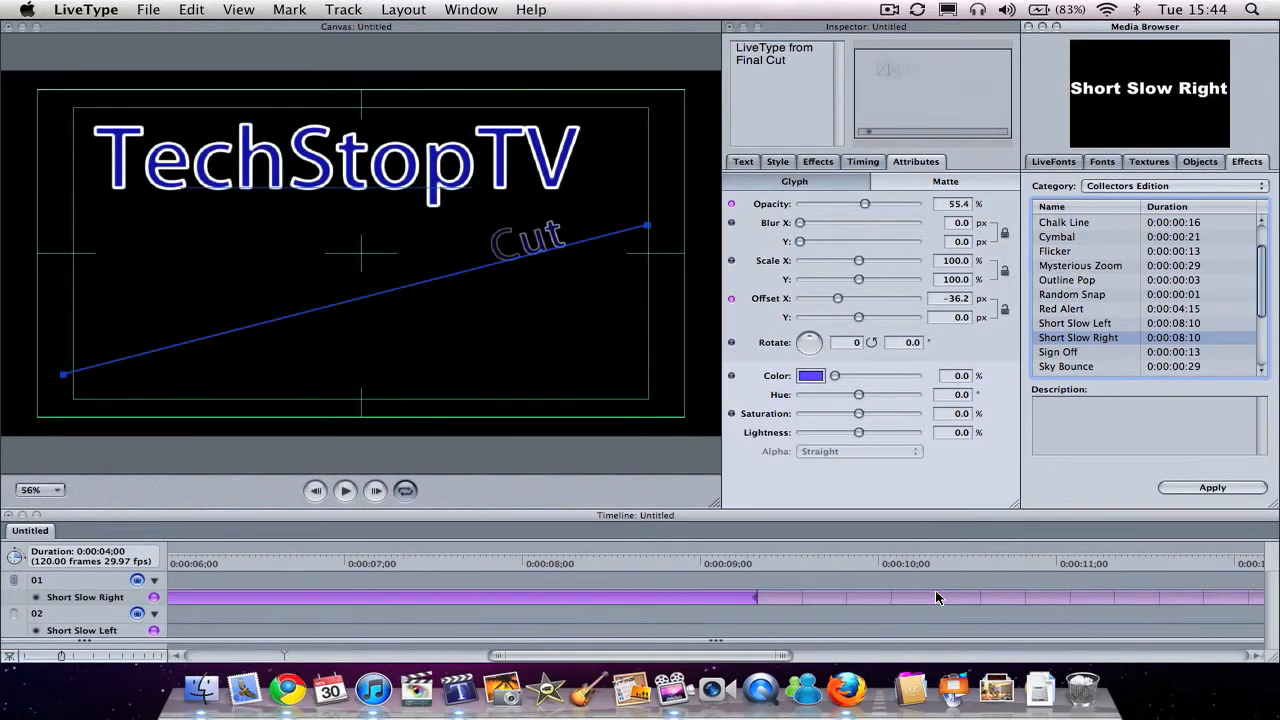
scroll(937, 597, right, 1)
drag(940, 600, 618, 594)
drag(421, 593, 497, 593)
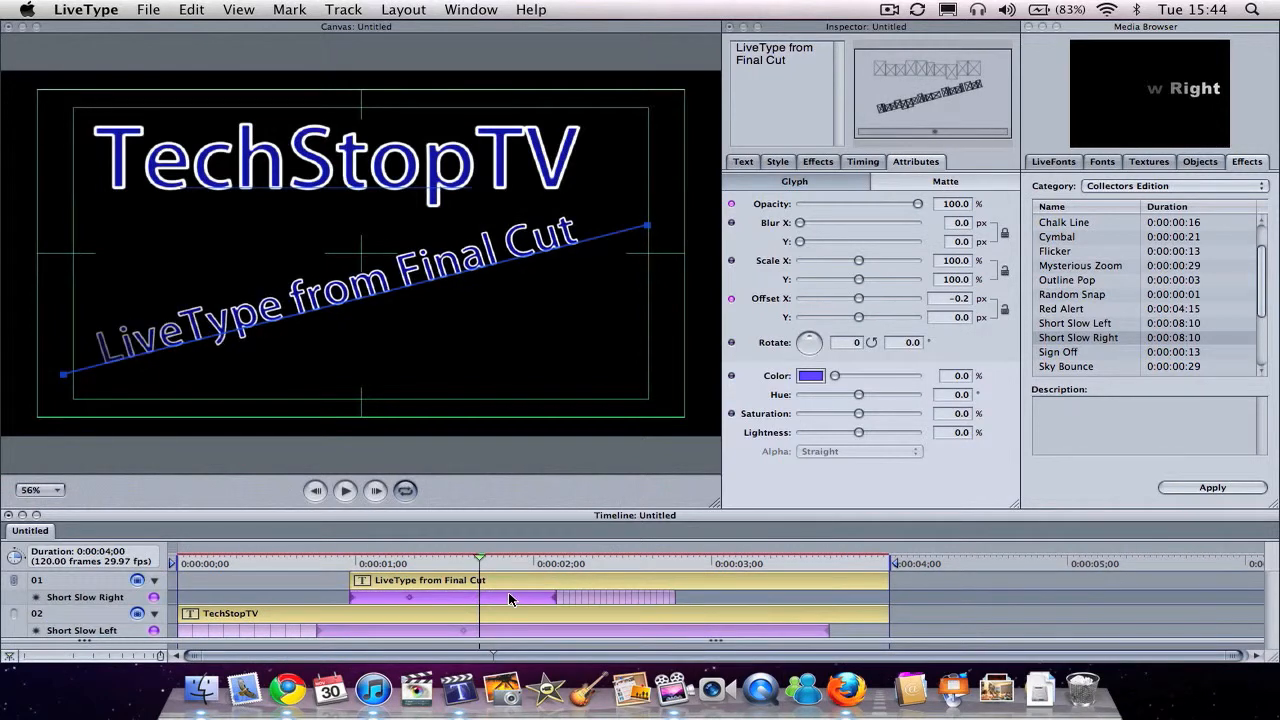
drag(676, 596, 722, 597)
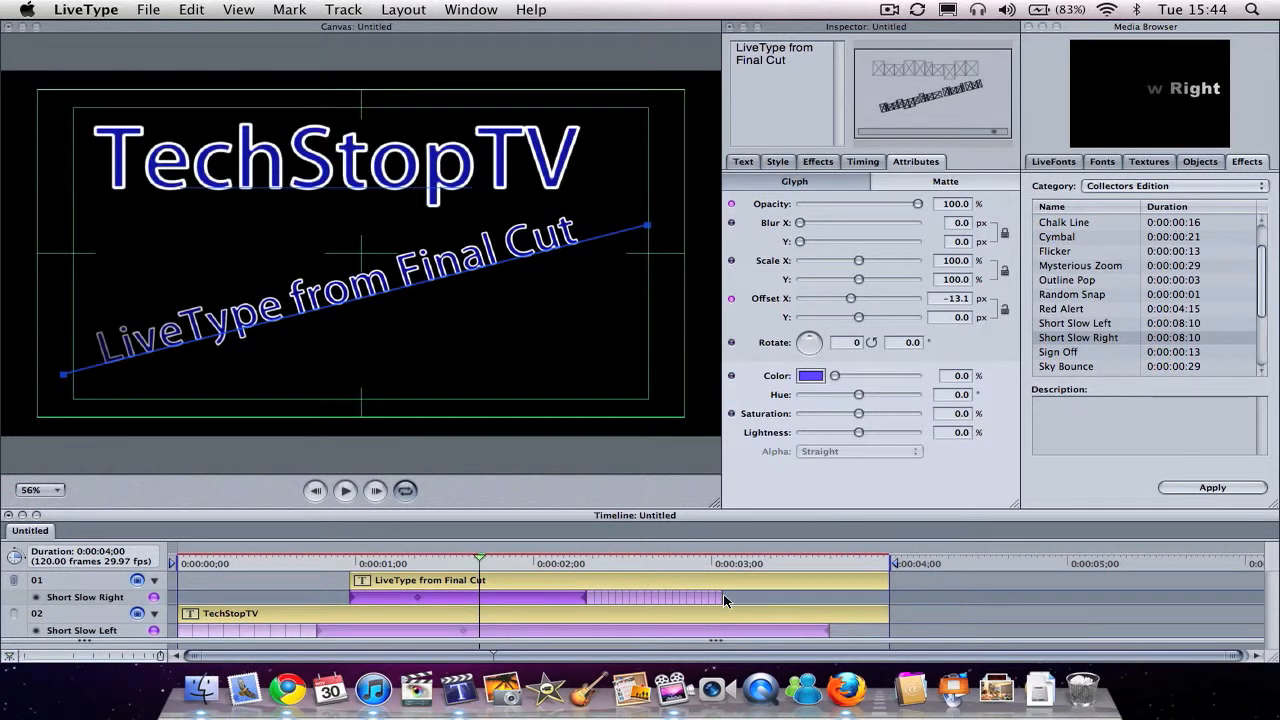
click(314, 557)
drag(314, 557, 892, 571)
Step: Preview the Escape effect in the Motion Path category
click(1180, 186)
click(1114, 267)
click(1087, 263)
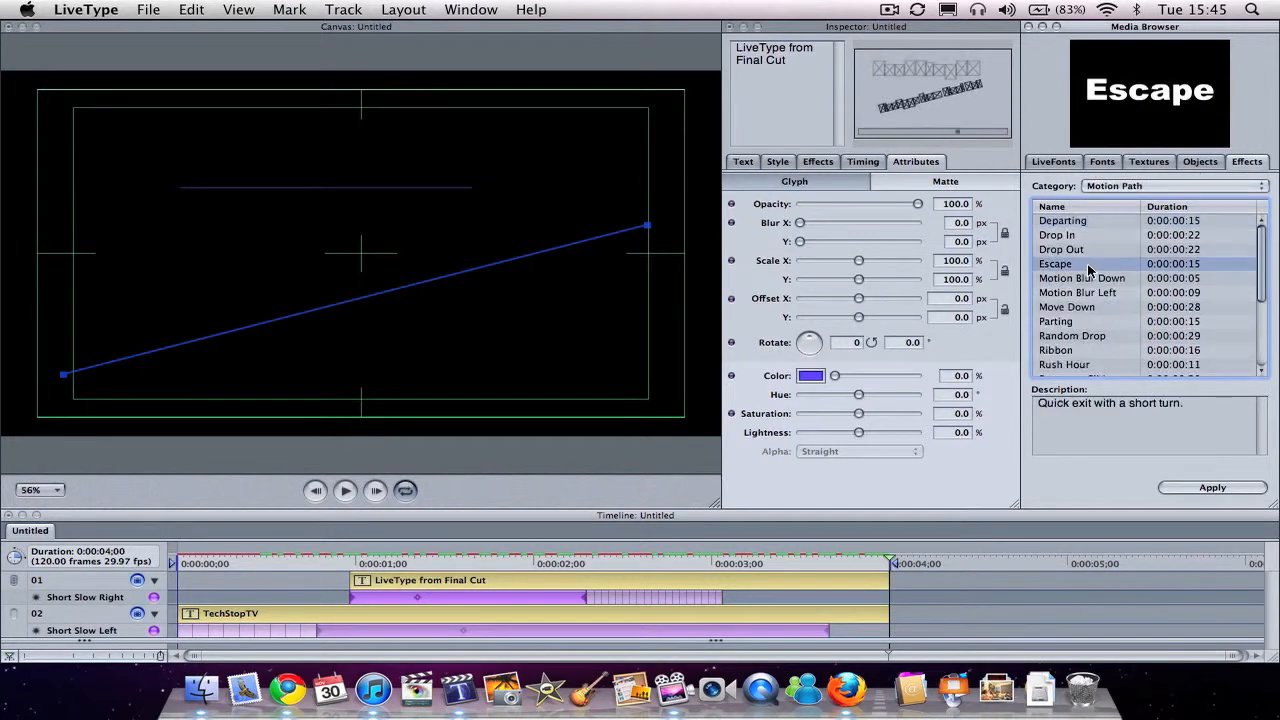
Step: Preview the Gust and String LiveFonts in the Collectors Edition category
click(1101, 162)
click(1041, 167)
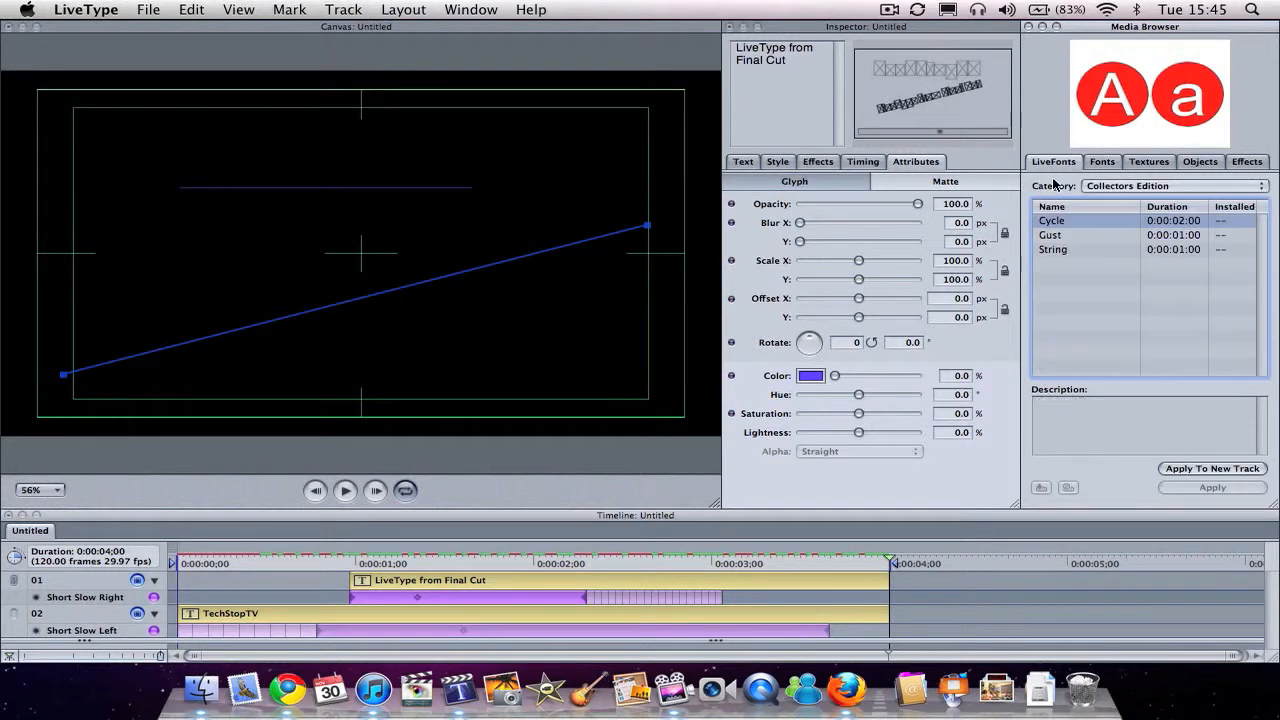
click(1067, 236)
key(Down)
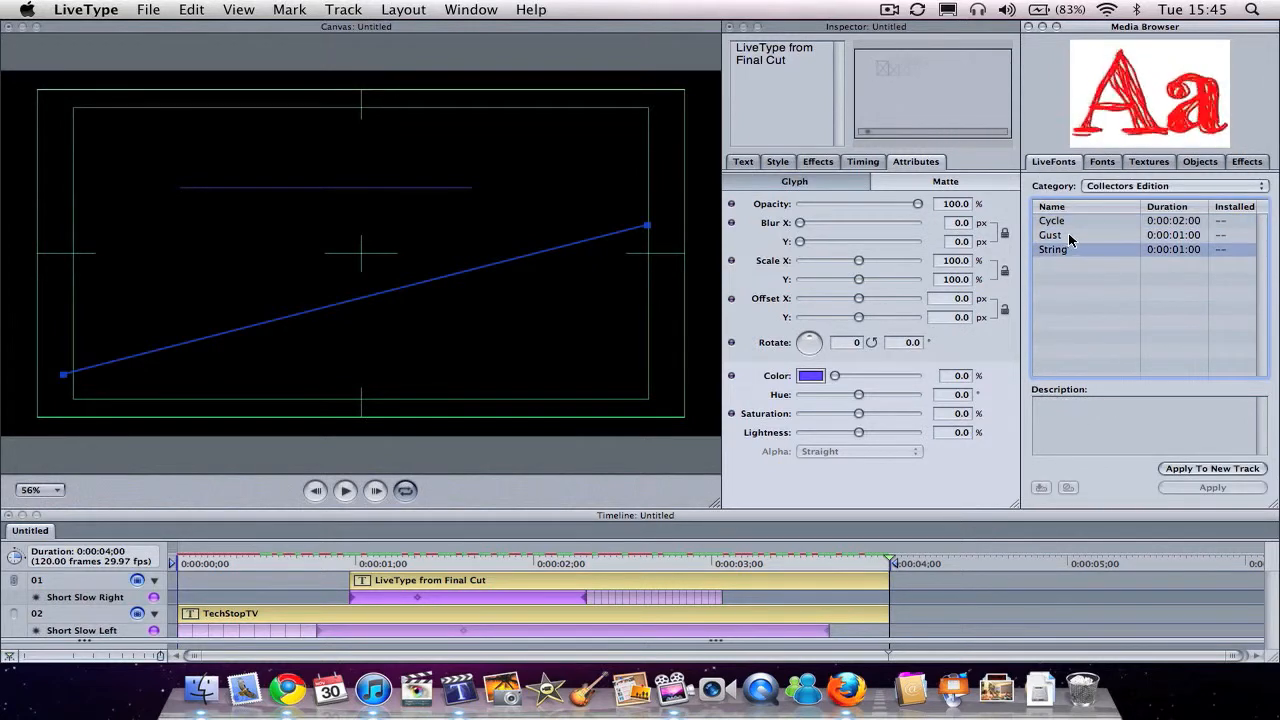
Step: Preview the Pro Series LiveFonts one after another from Clerk through Wiggle
click(1113, 187)
click(1118, 199)
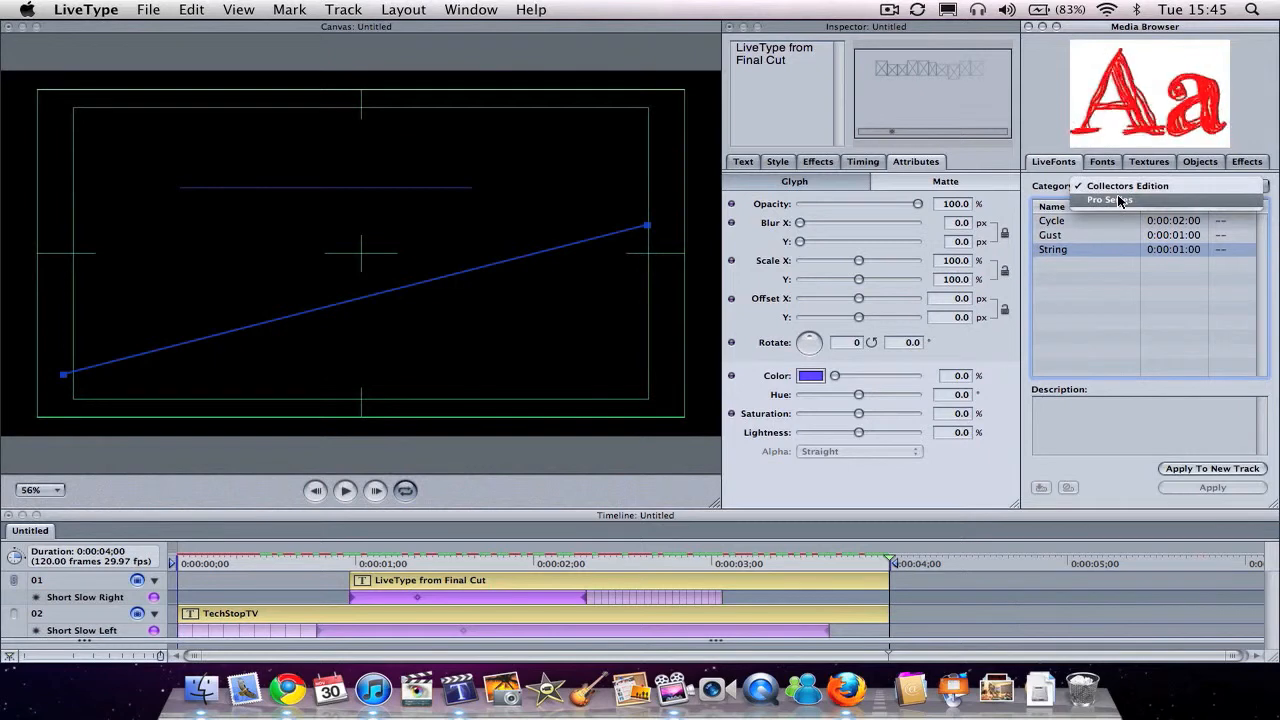
click(1085, 235)
key(Down)
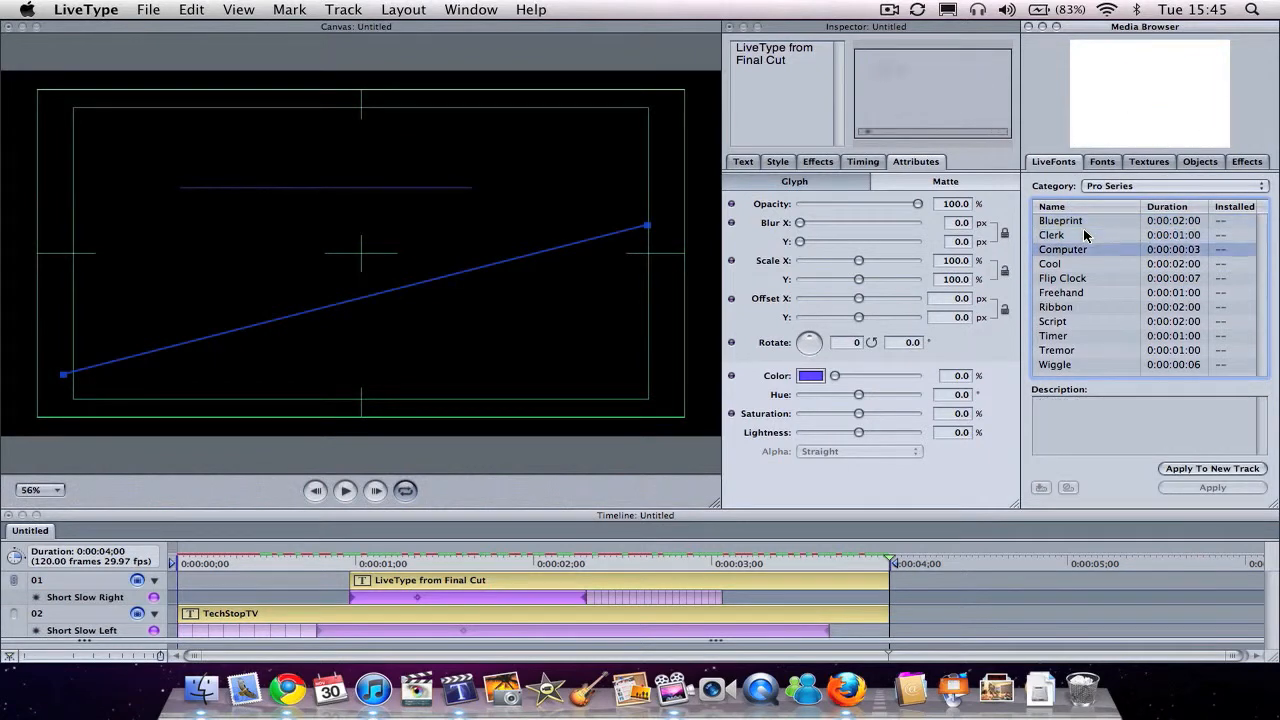
key(Down)
key(Down)
key(Down)
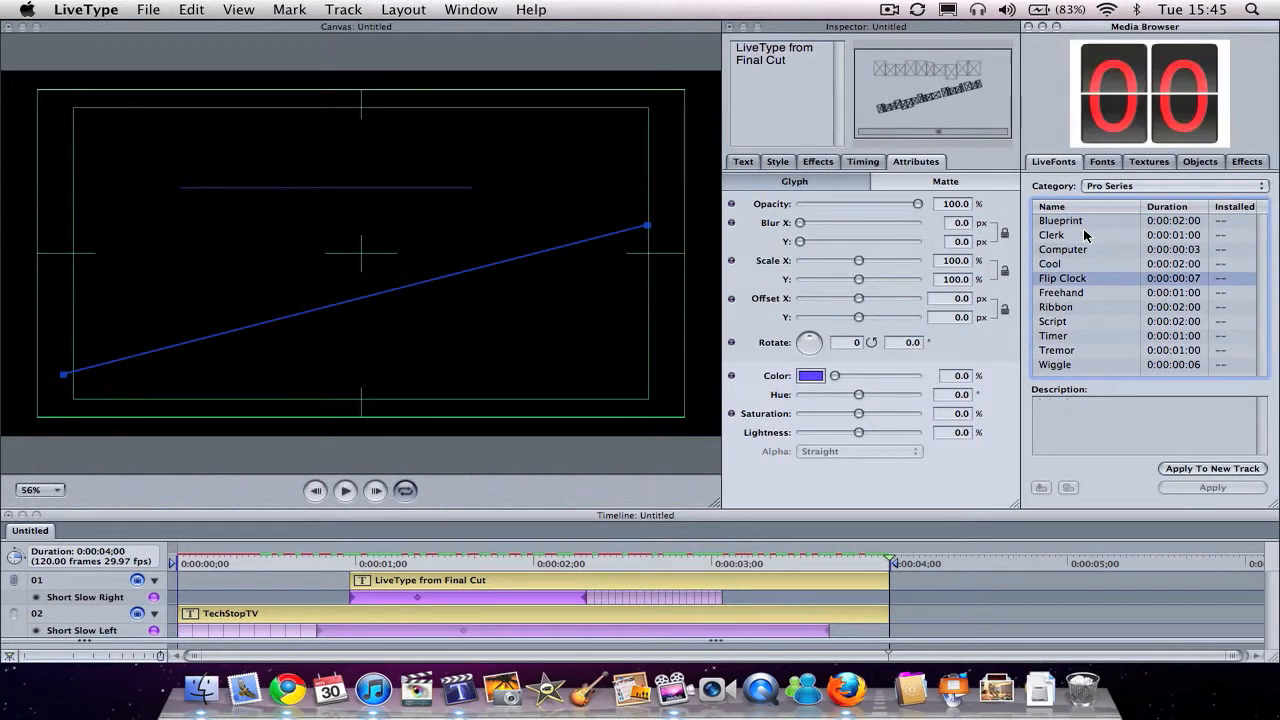
key(Down)
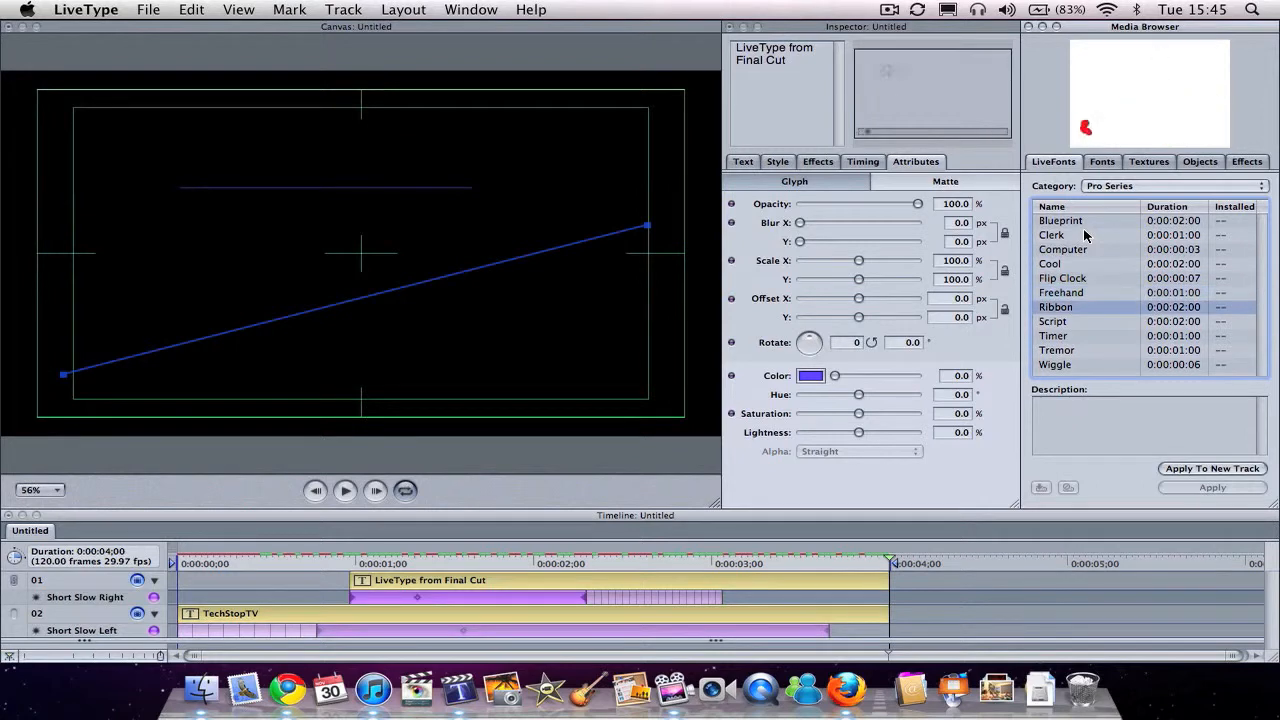
key(Down)
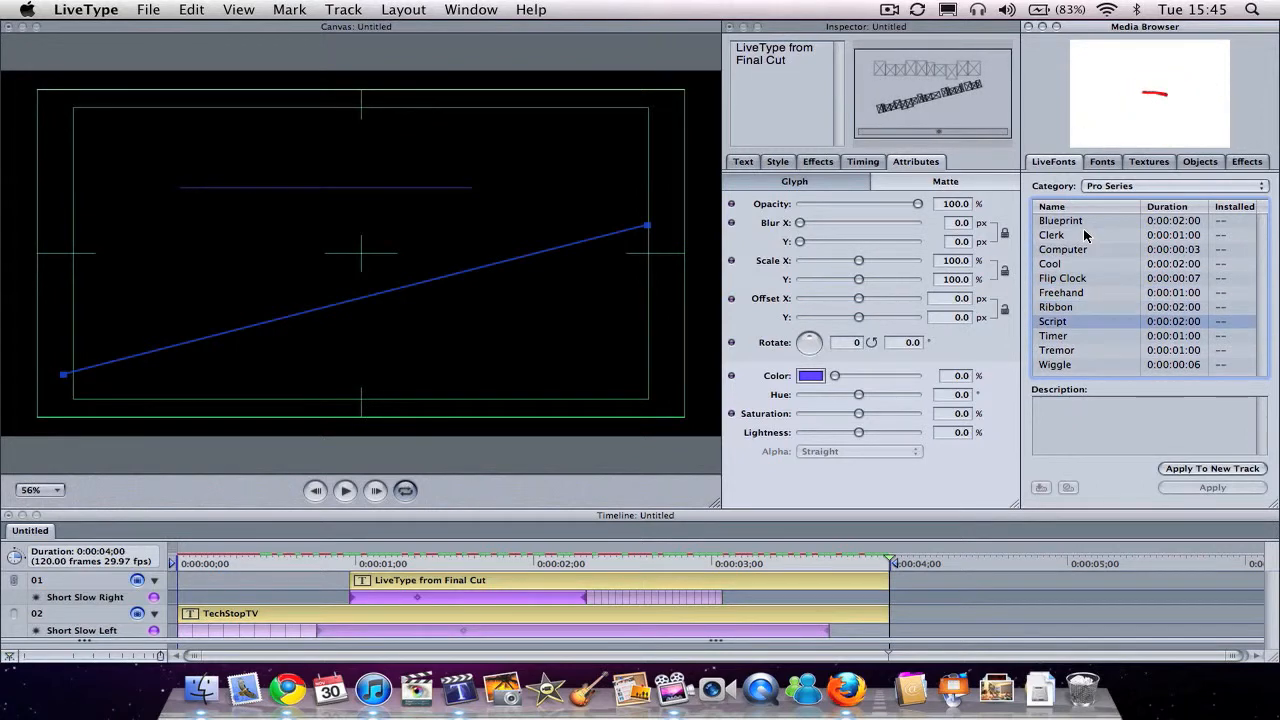
key(Down)
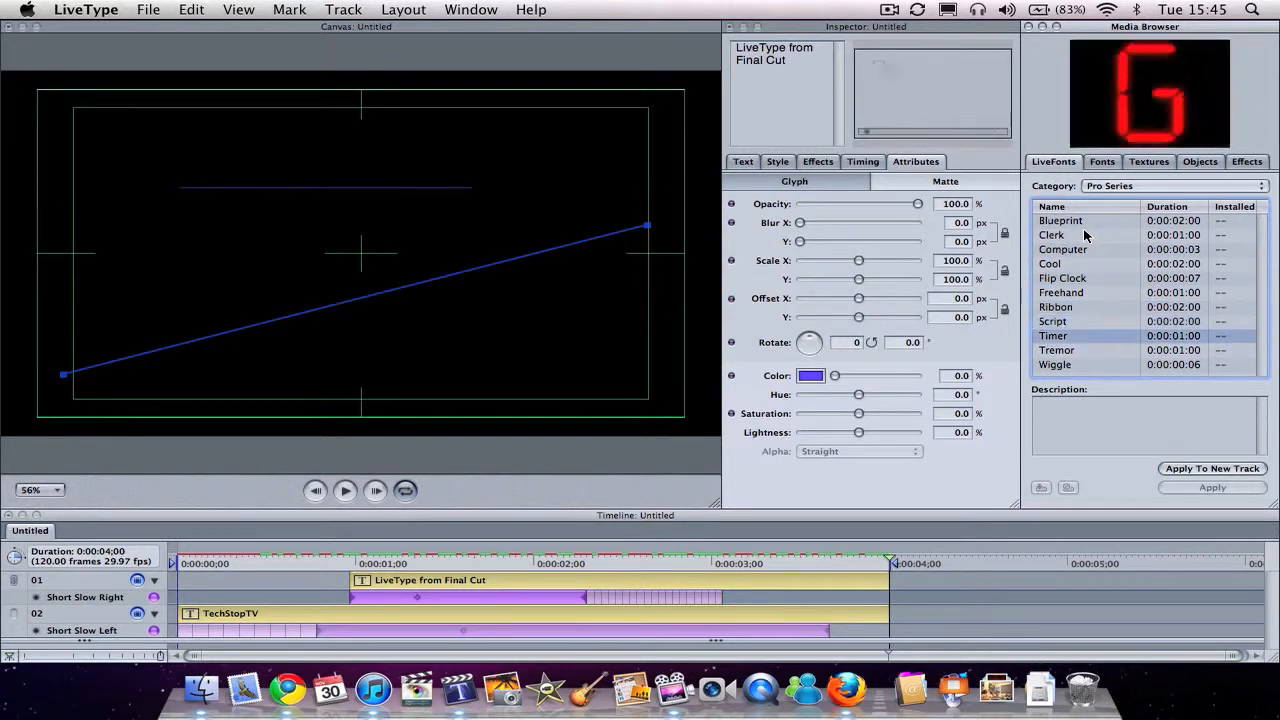
key(Down)
key(Down)
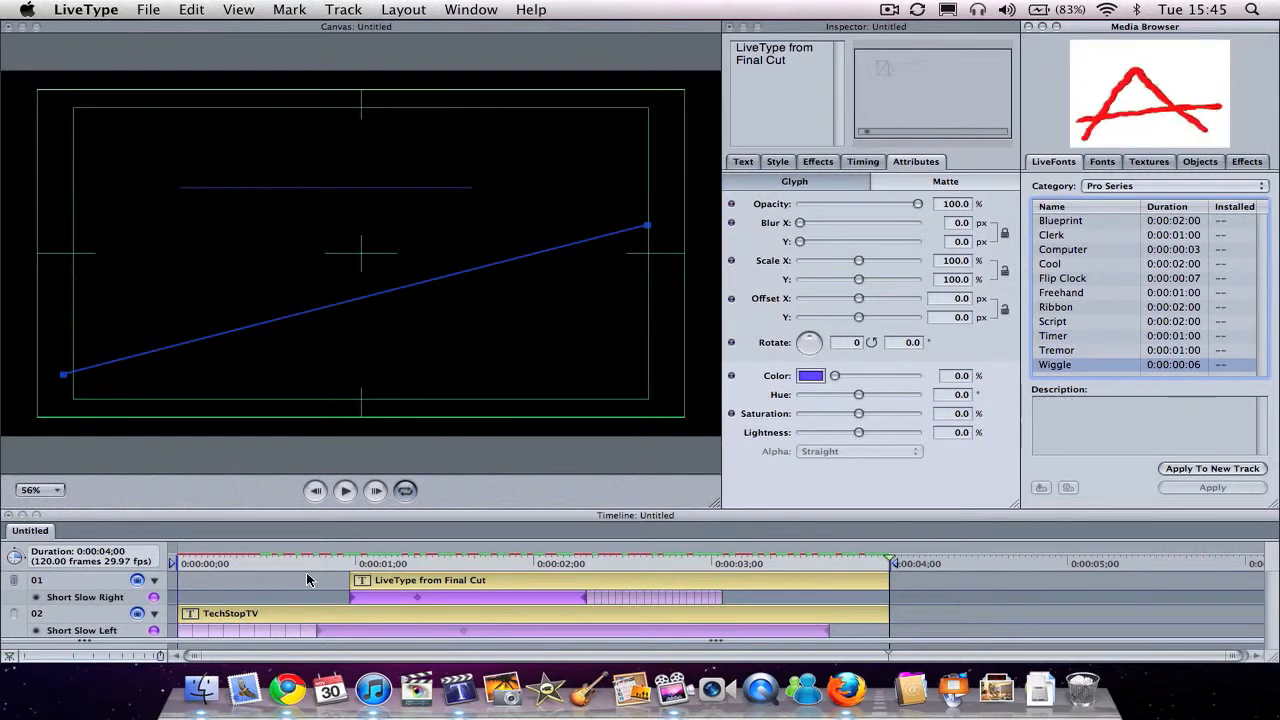
Step: Play the project from the start to review both animated titles, stopping near the 4-second end
click(212, 563)
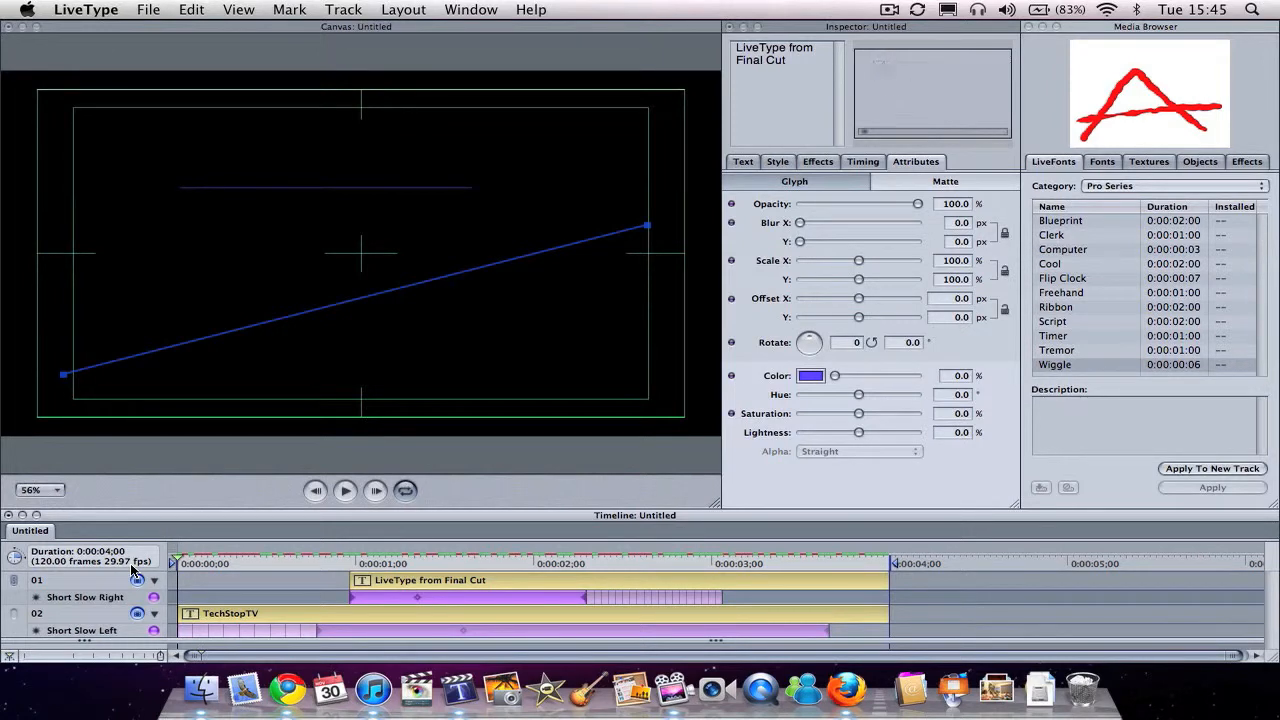
key(space)
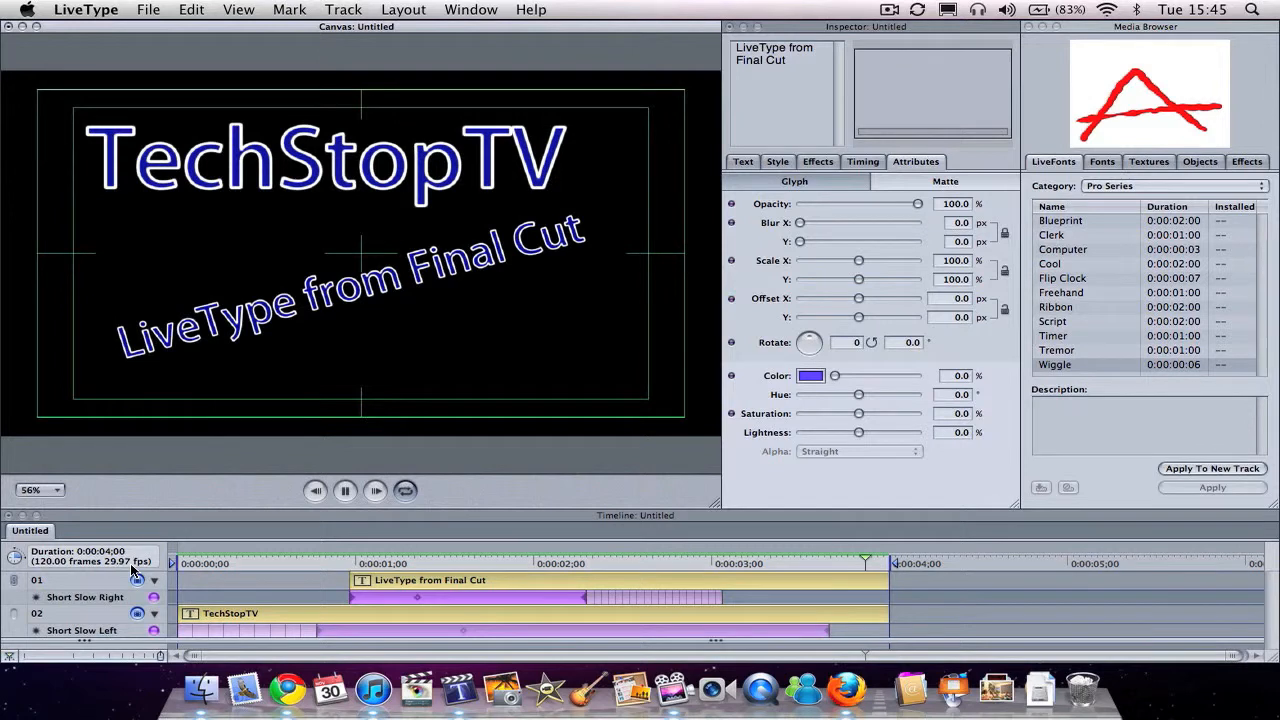
click(130, 563)
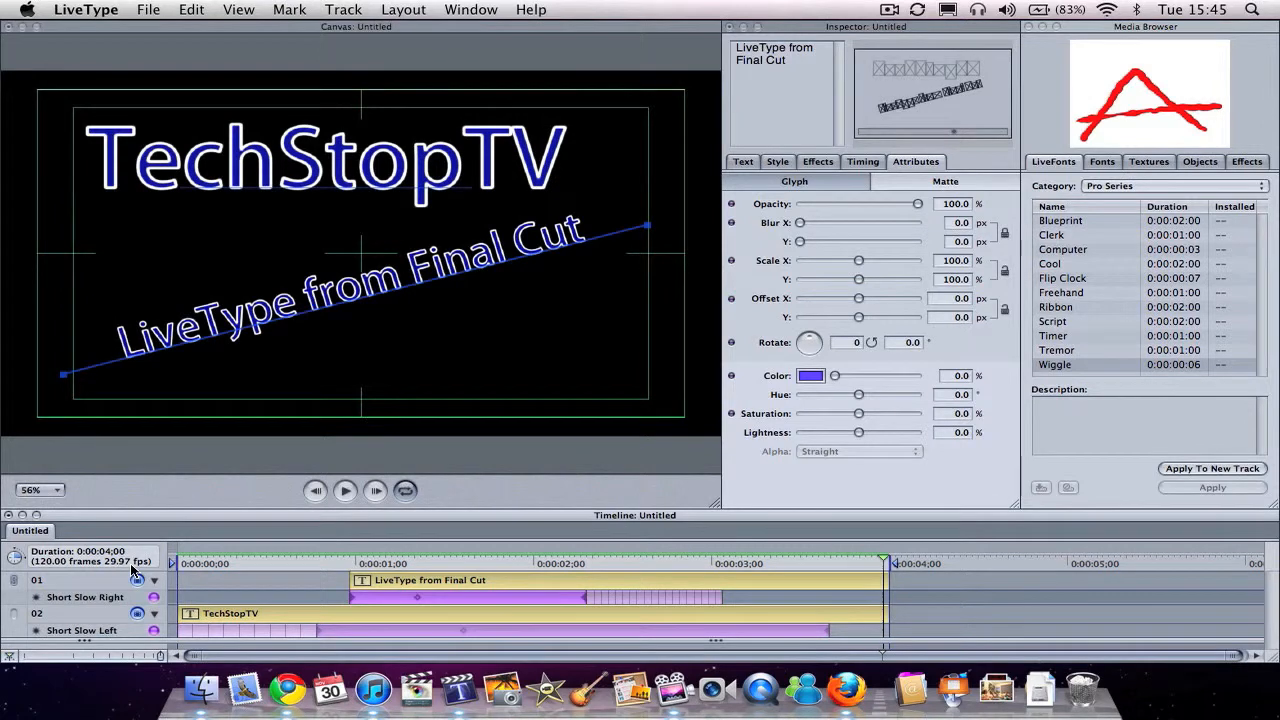
Step: Add the Business texture Ovals (HD)30 to a new track as the background behind the titles
click(1148, 162)
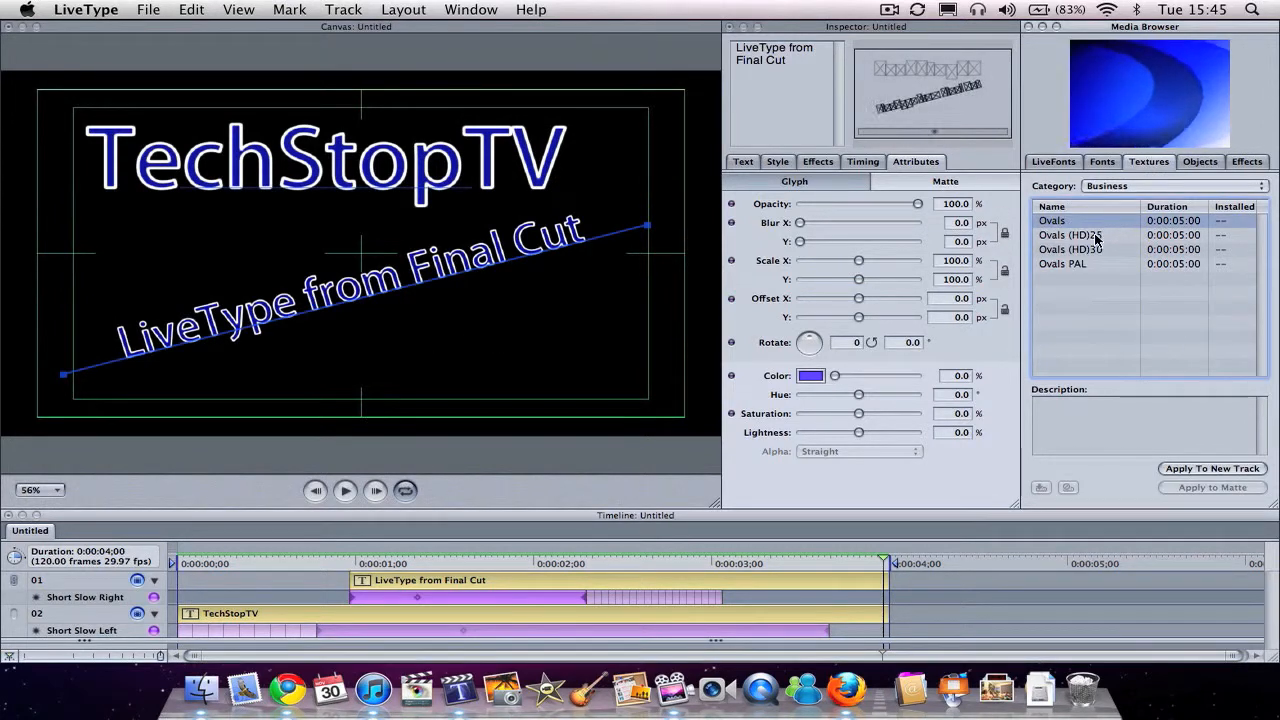
click(1096, 236)
click(1096, 249)
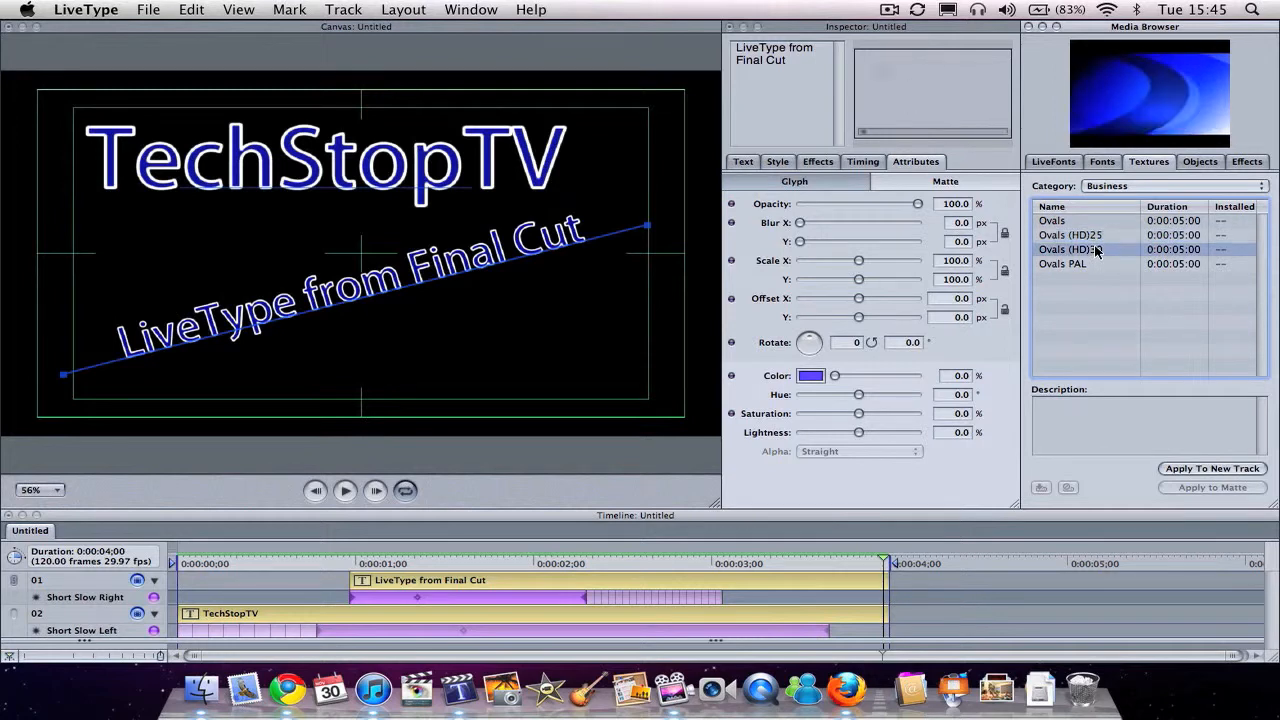
click(1190, 468)
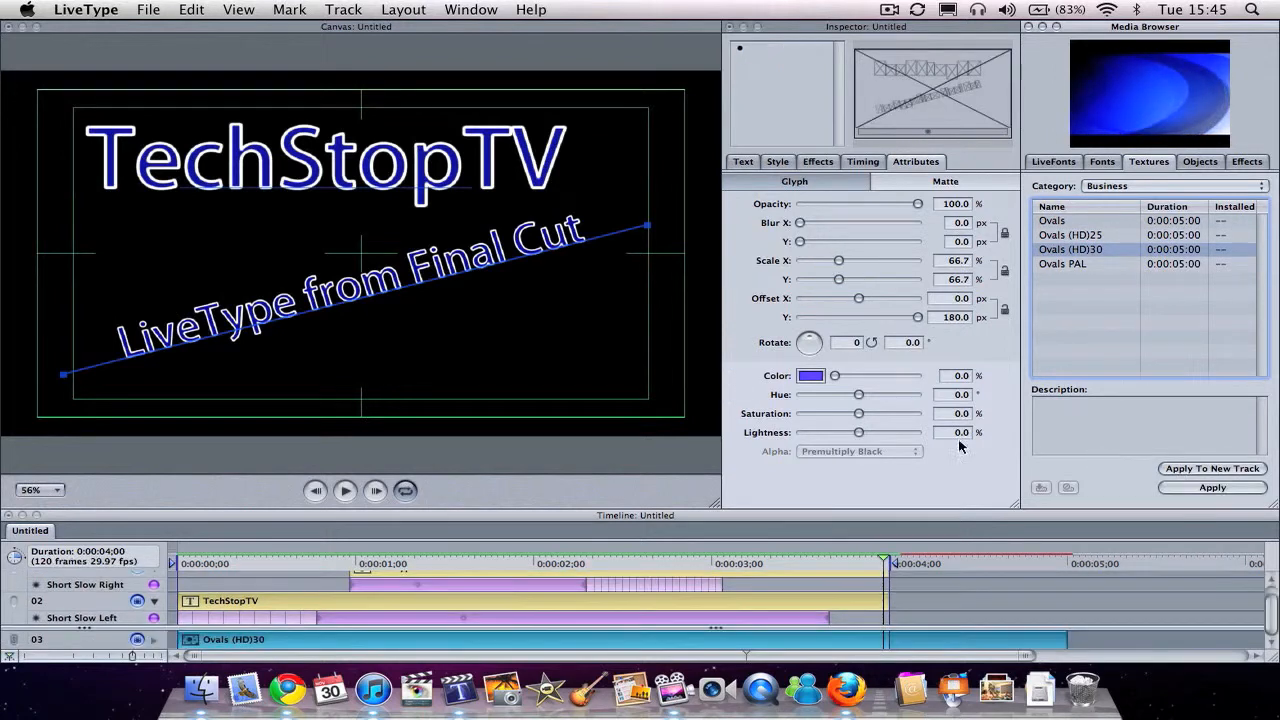
Step: Play the titles over the Ovals (HD)30 background from the start and delete that texture track
click(206, 562)
key(space)
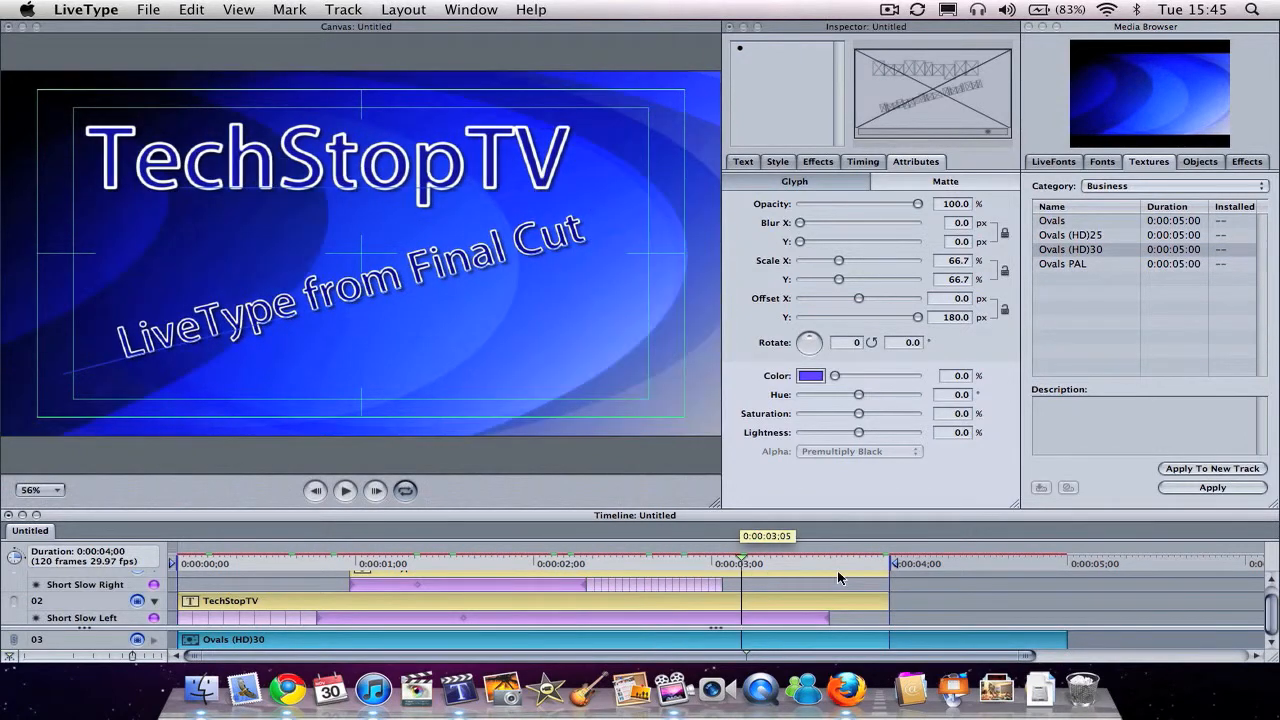
key(Delete)
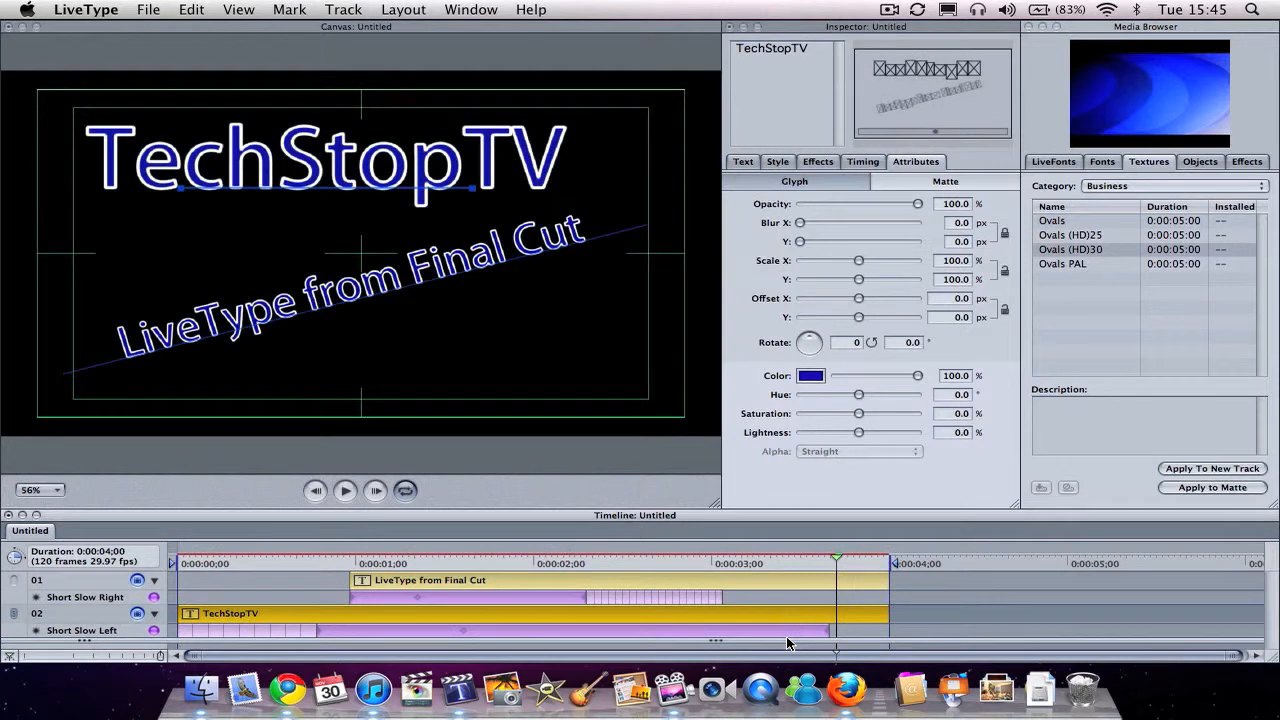
Step: Preview the Canvas textures Bistre, Feather and Patina, and the Liquid textures Chlorophyll and Chocolate
click(1110, 186)
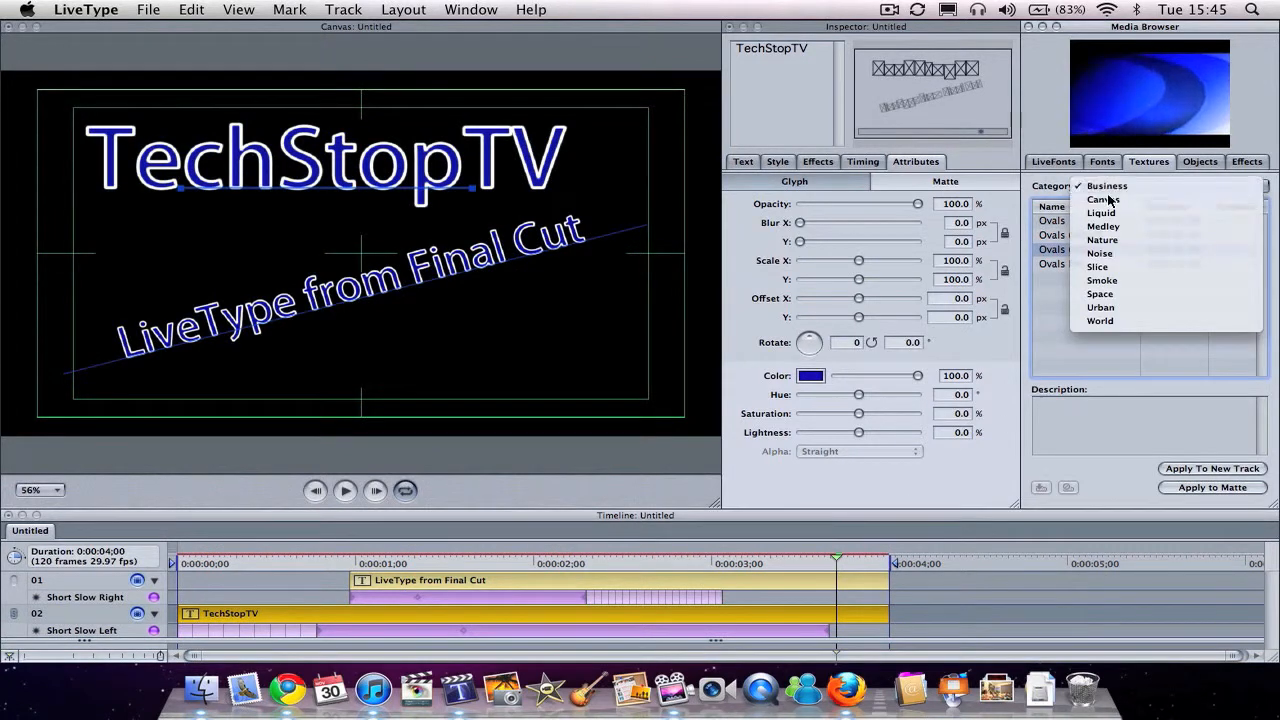
click(1107, 205)
key(Down)
key(Down)
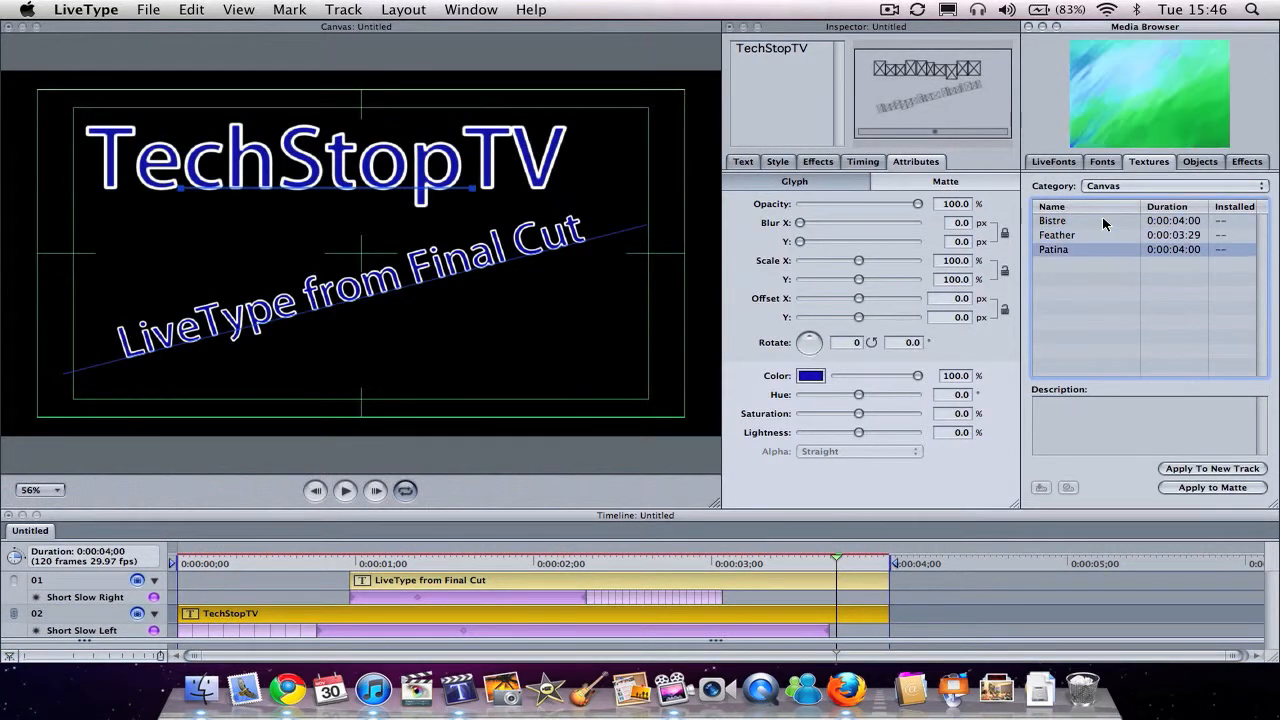
click(1117, 187)
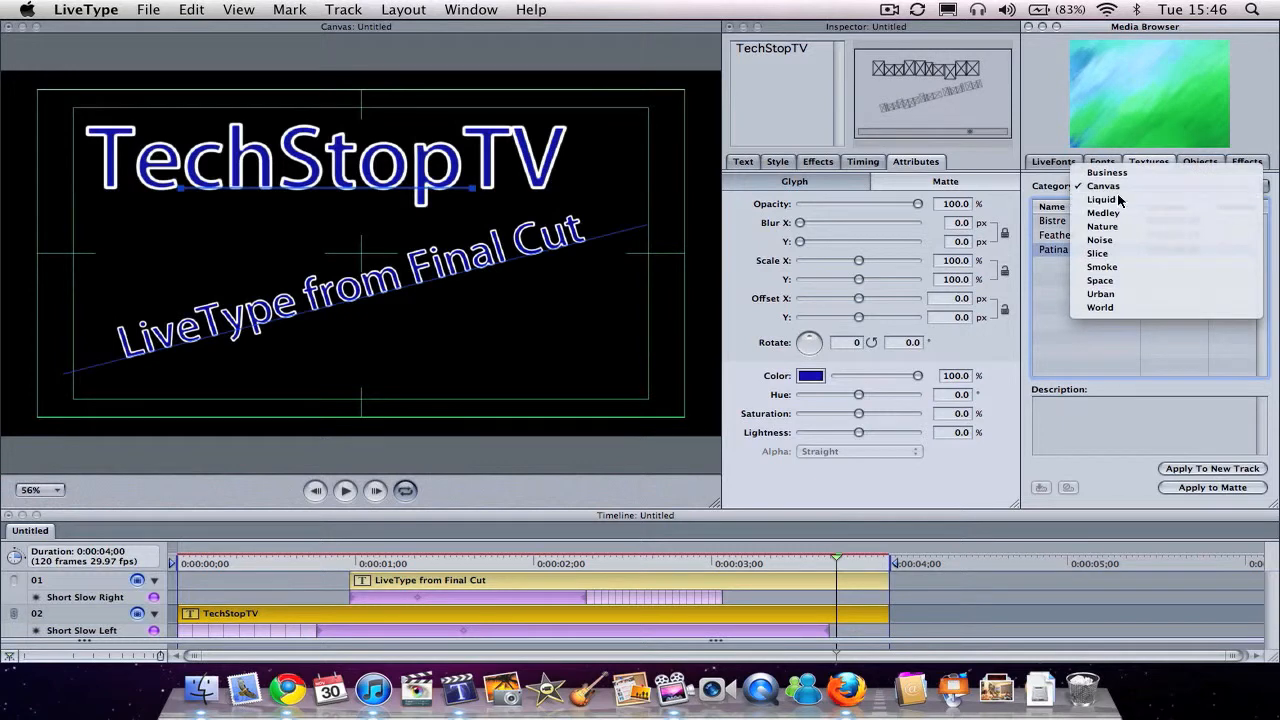
click(1117, 199)
key(Down)
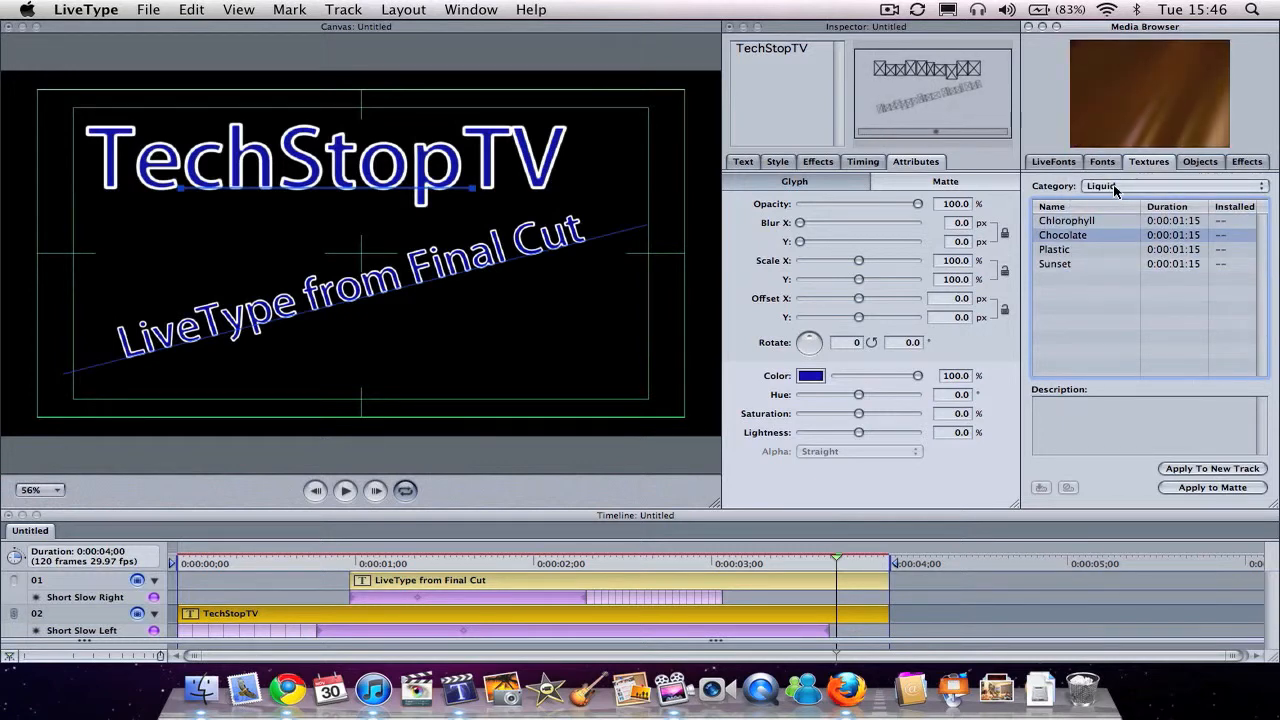
Step: Preview the Medley textures one after another from Corpuscle through Wisp
click(1114, 186)
click(1113, 199)
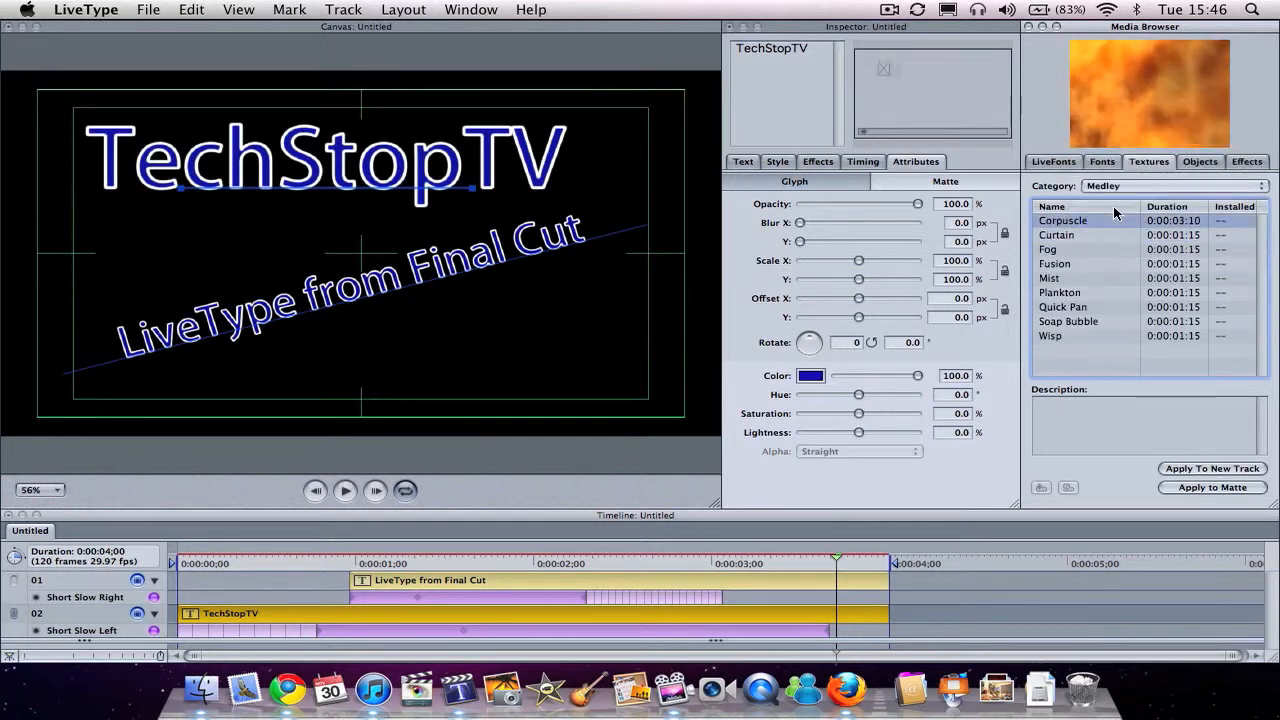
key(Down)
key(Down)
key(Down)
key(Down)
key(Down)
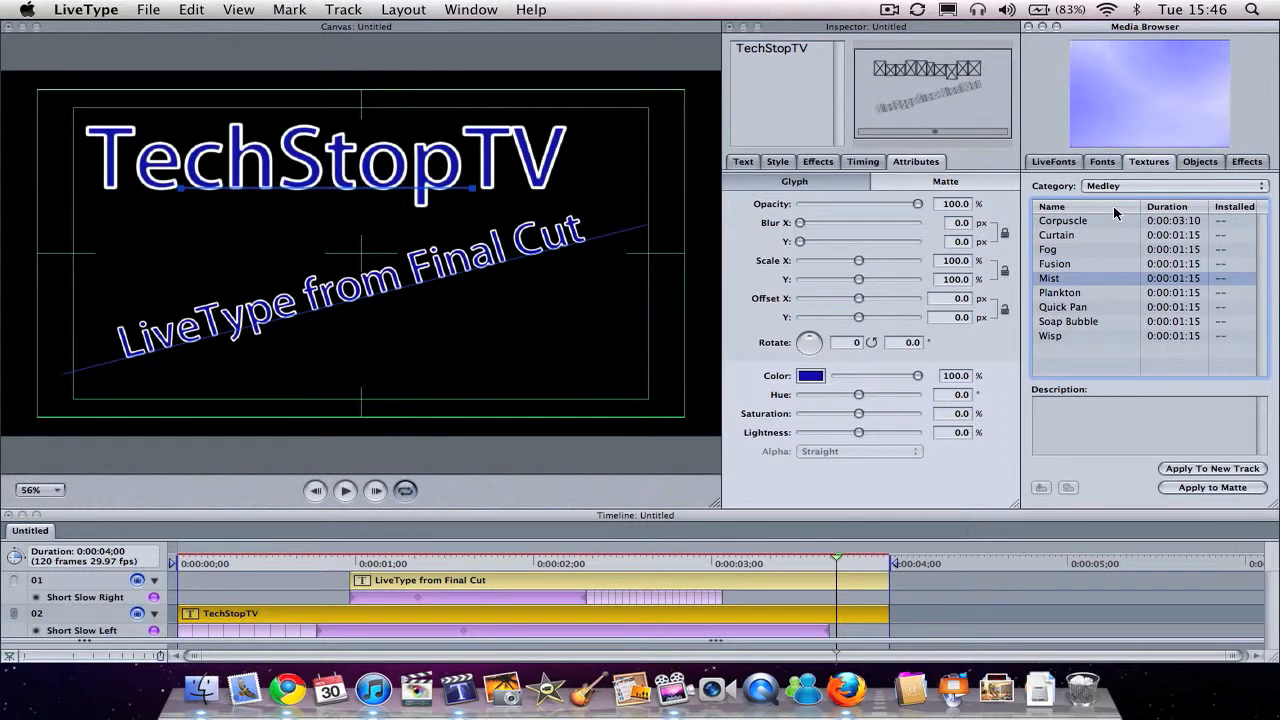
key(Down)
key(Down)
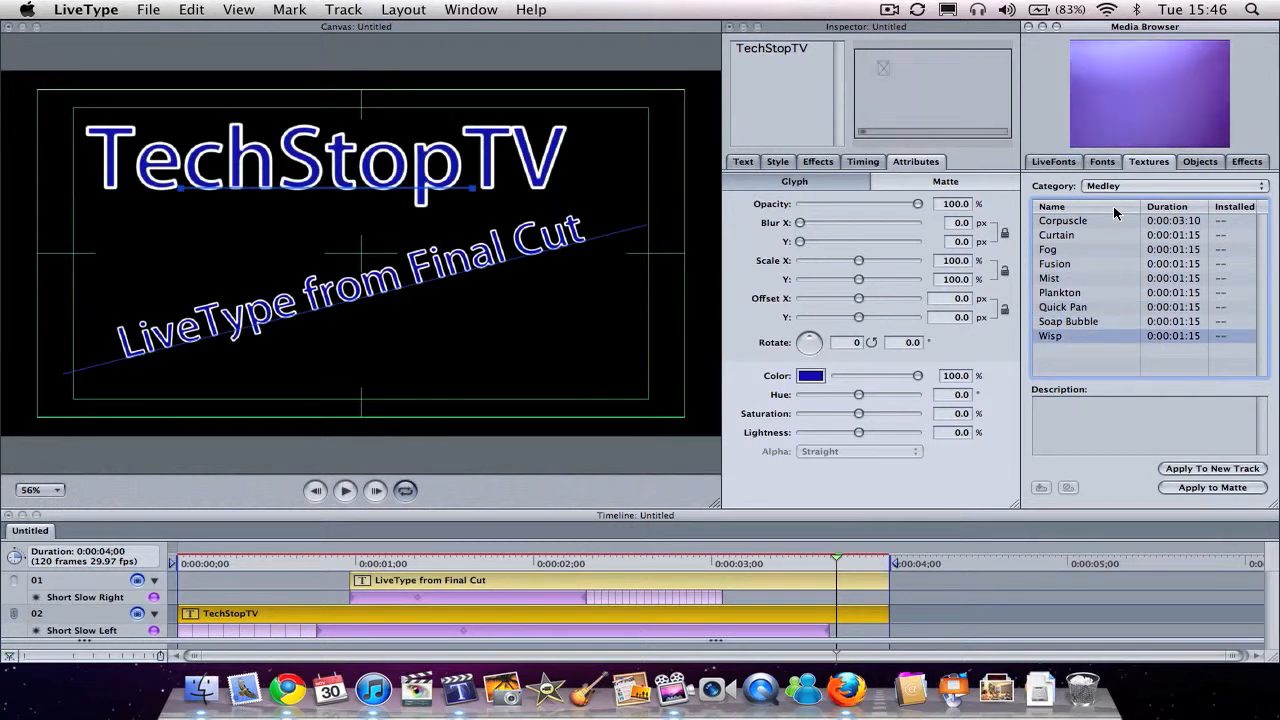
Step: Preview the Noise textures Scratch and Stipple
click(1114, 186)
click(1100, 212)
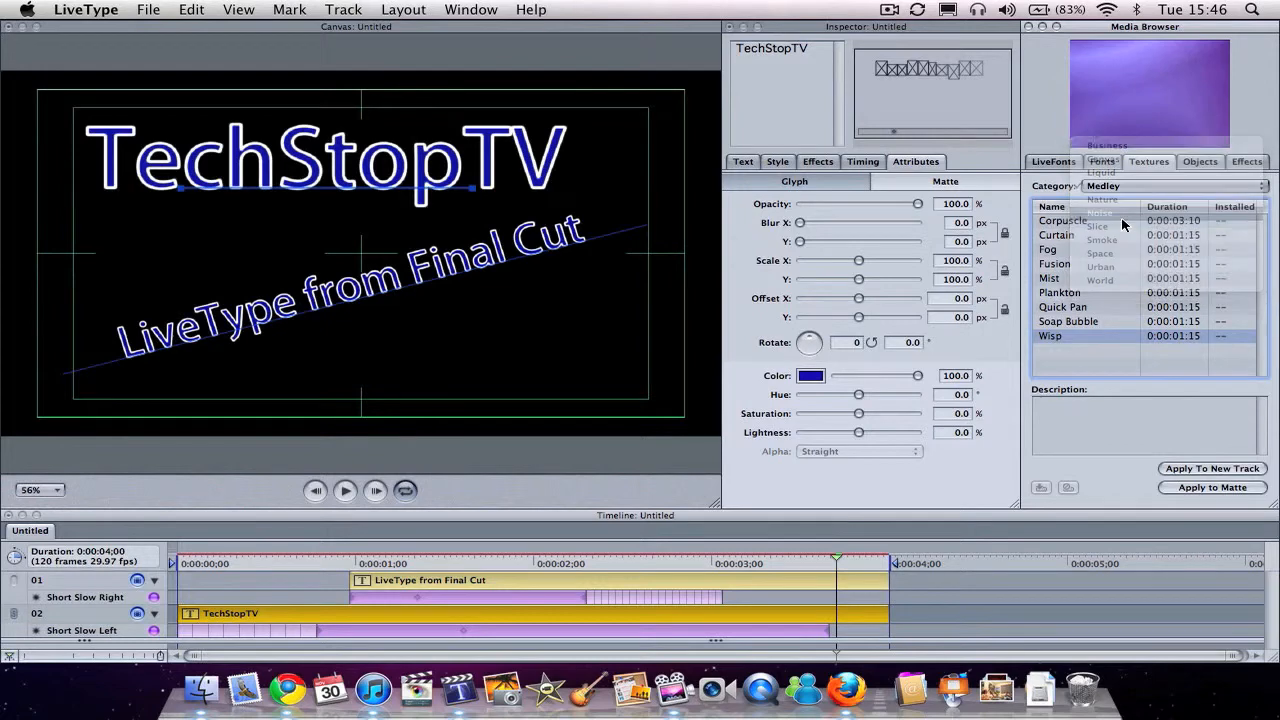
key(Down)
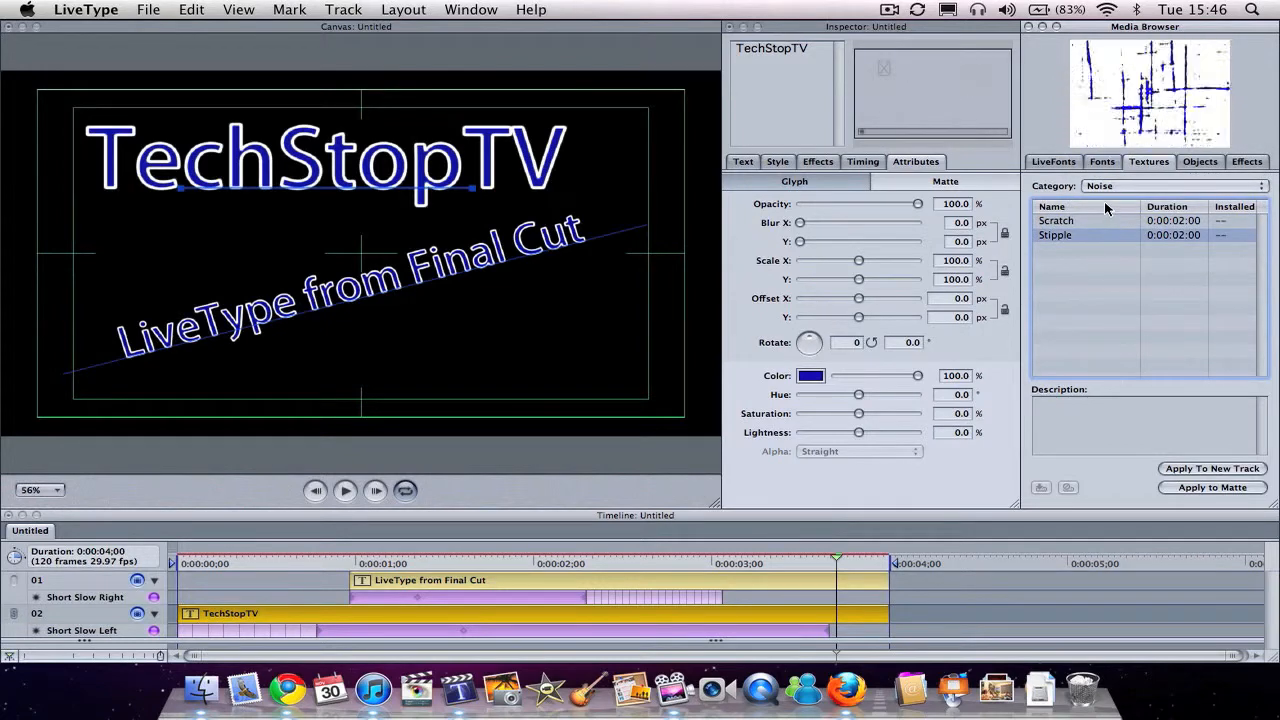
Step: Try the Slice texture Slice Back as a background on a new track, scrub through the titles, and remove it
click(1105, 186)
click(1102, 200)
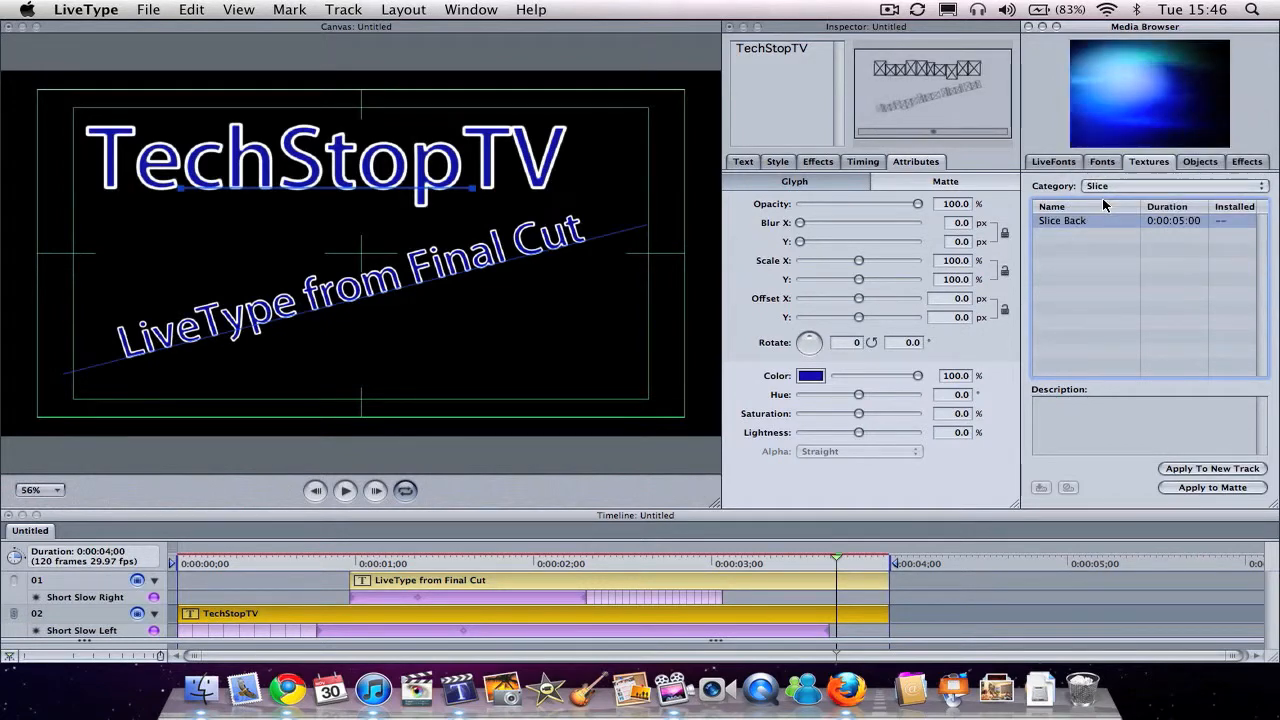
click(1179, 469)
drag(242, 563, 586, 563)
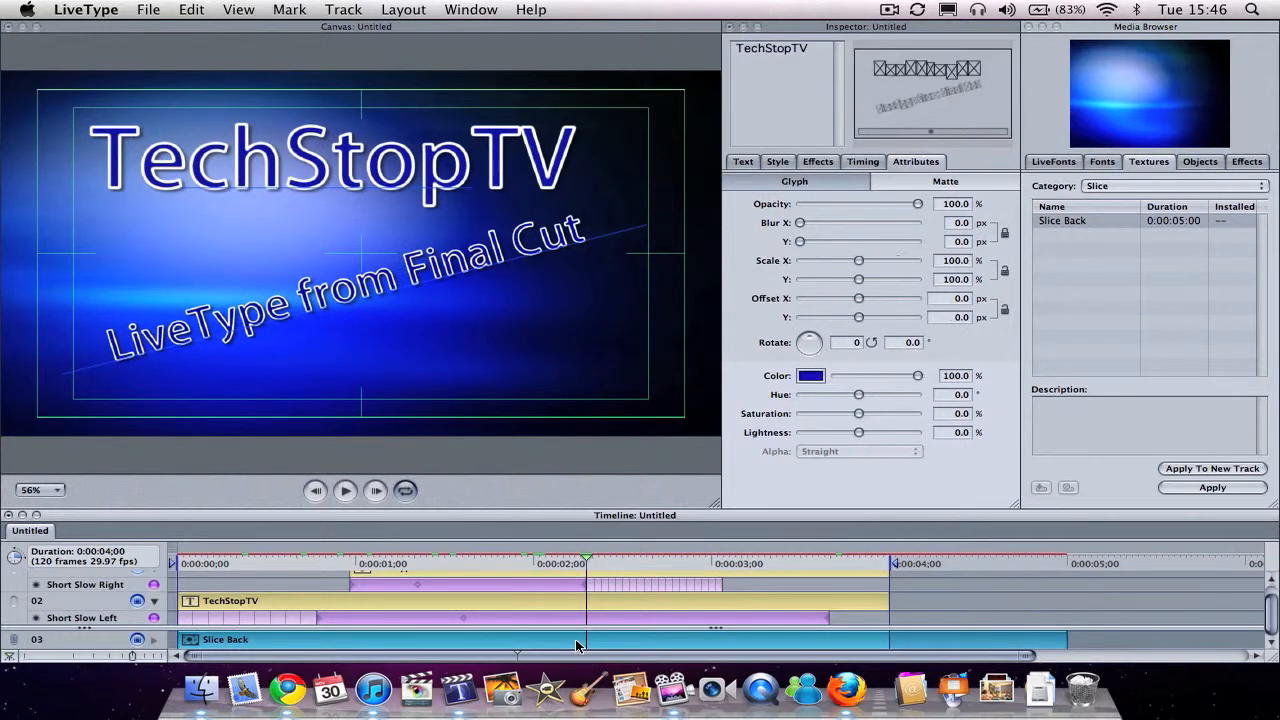
key(Delete)
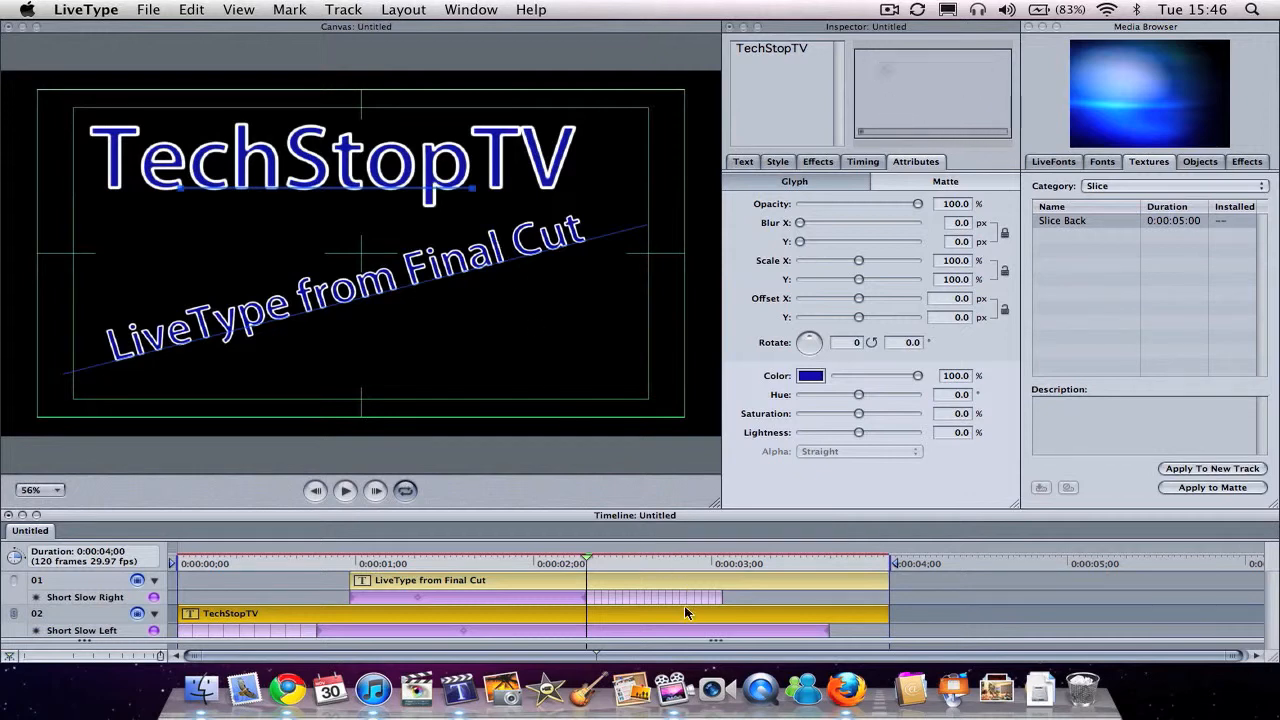
Step: Apply the Slice Back texture to the matte of the TechStopTV title and play it from near the start
click(1080, 222)
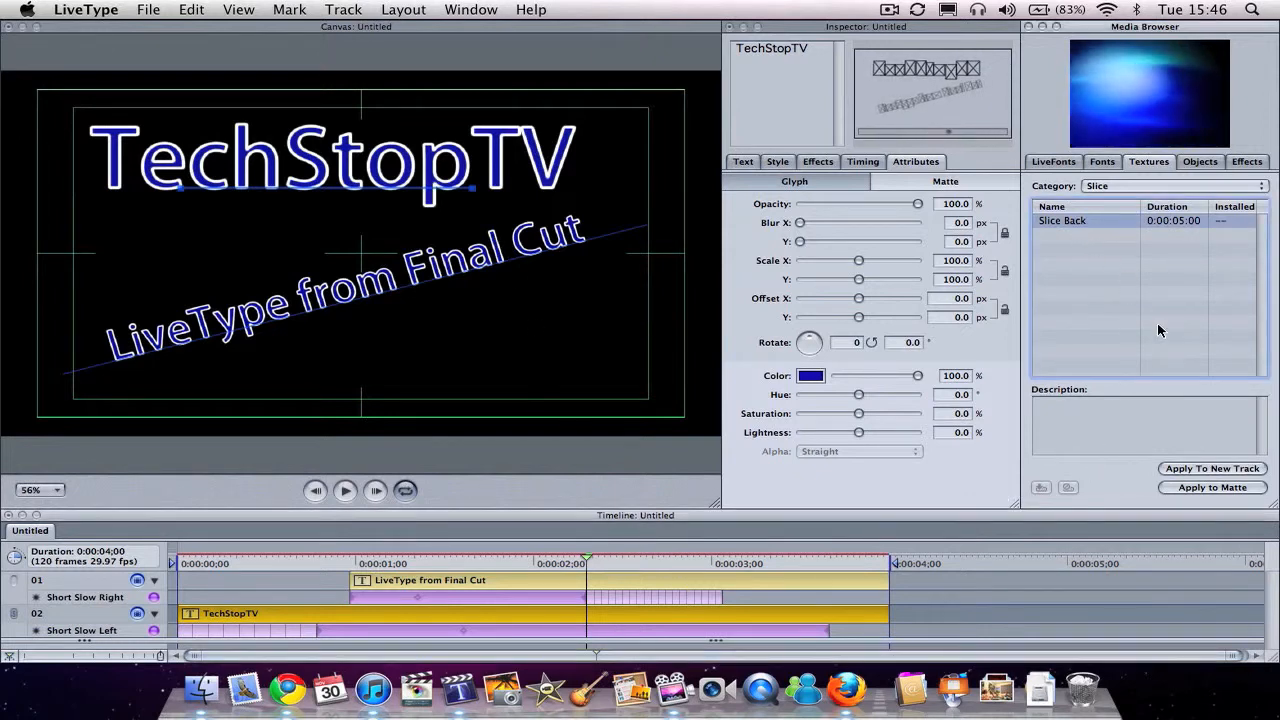
click(1177, 489)
click(187, 557)
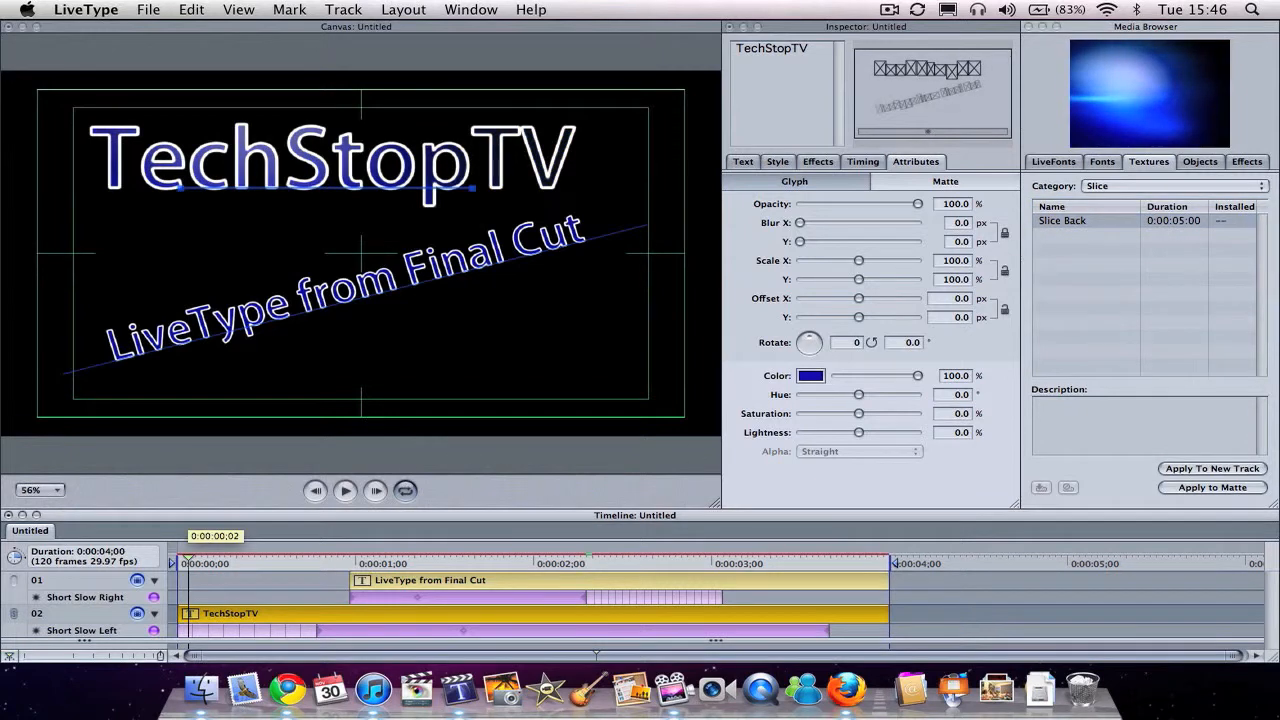
key(space)
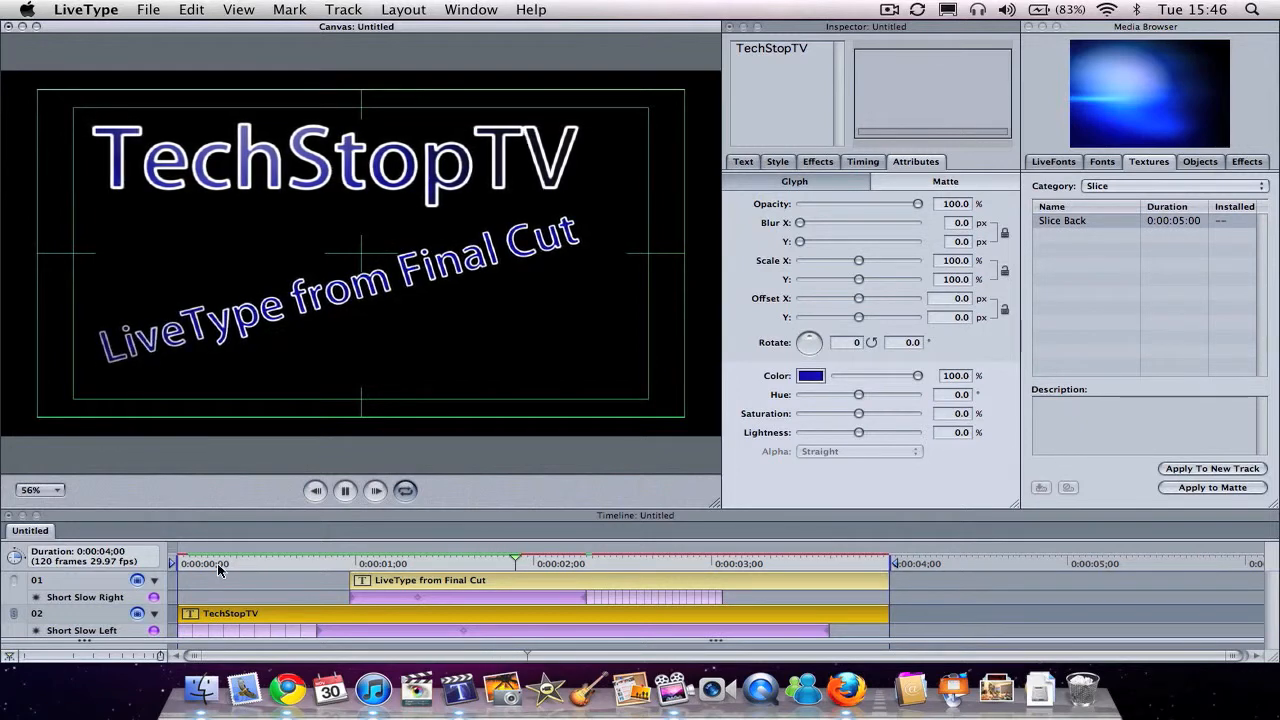
Step: Replay the titles from near the beginning to examine the texture inside the TechStopTV letters
click(214, 563)
click(199, 563)
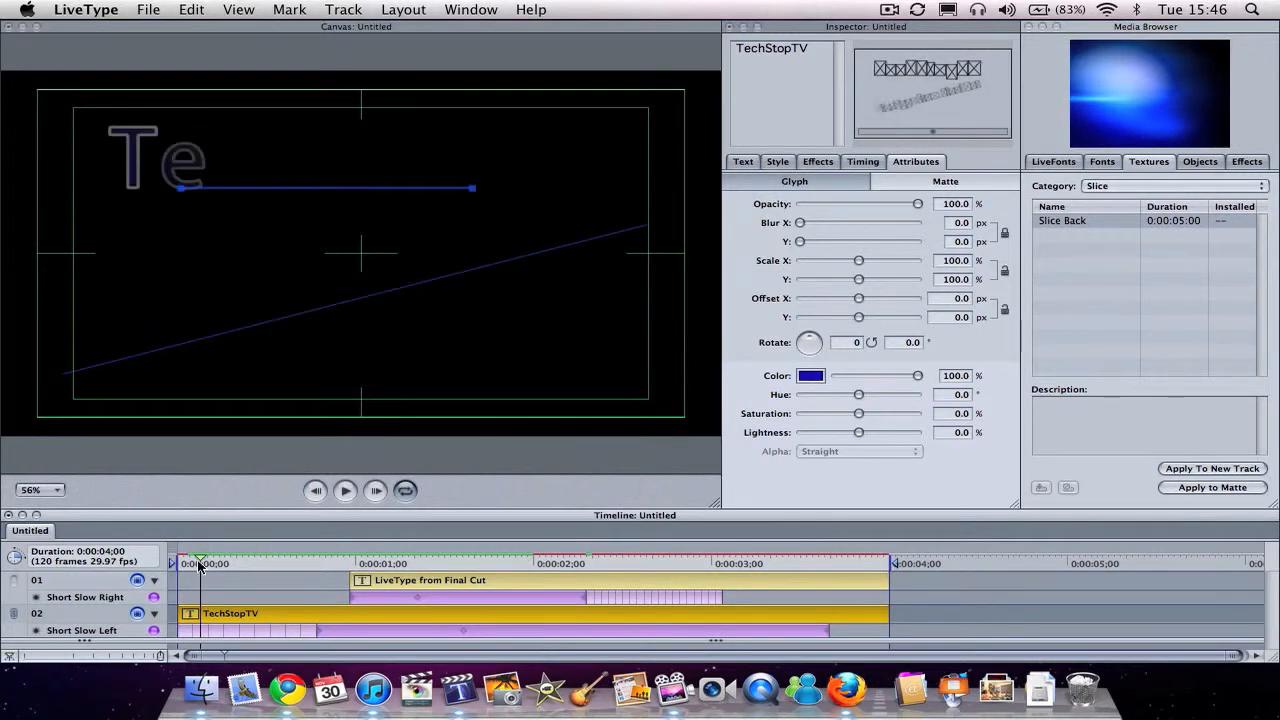
key(space)
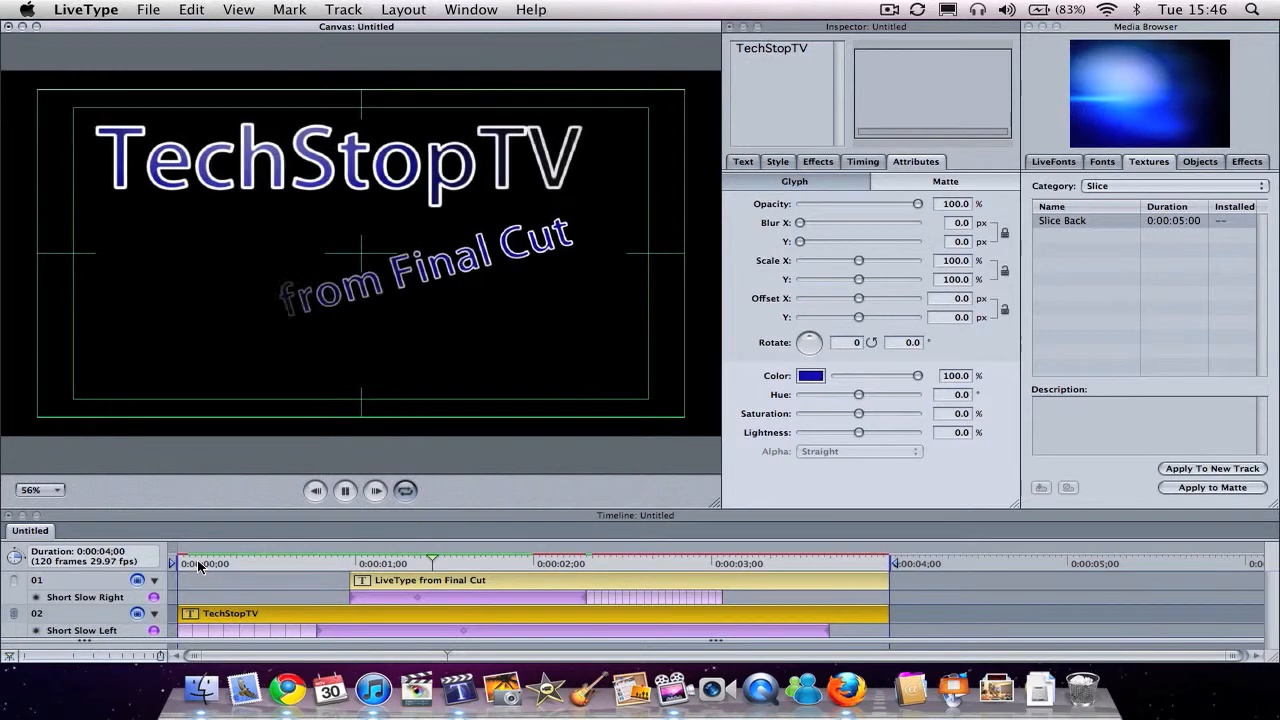
key(space)
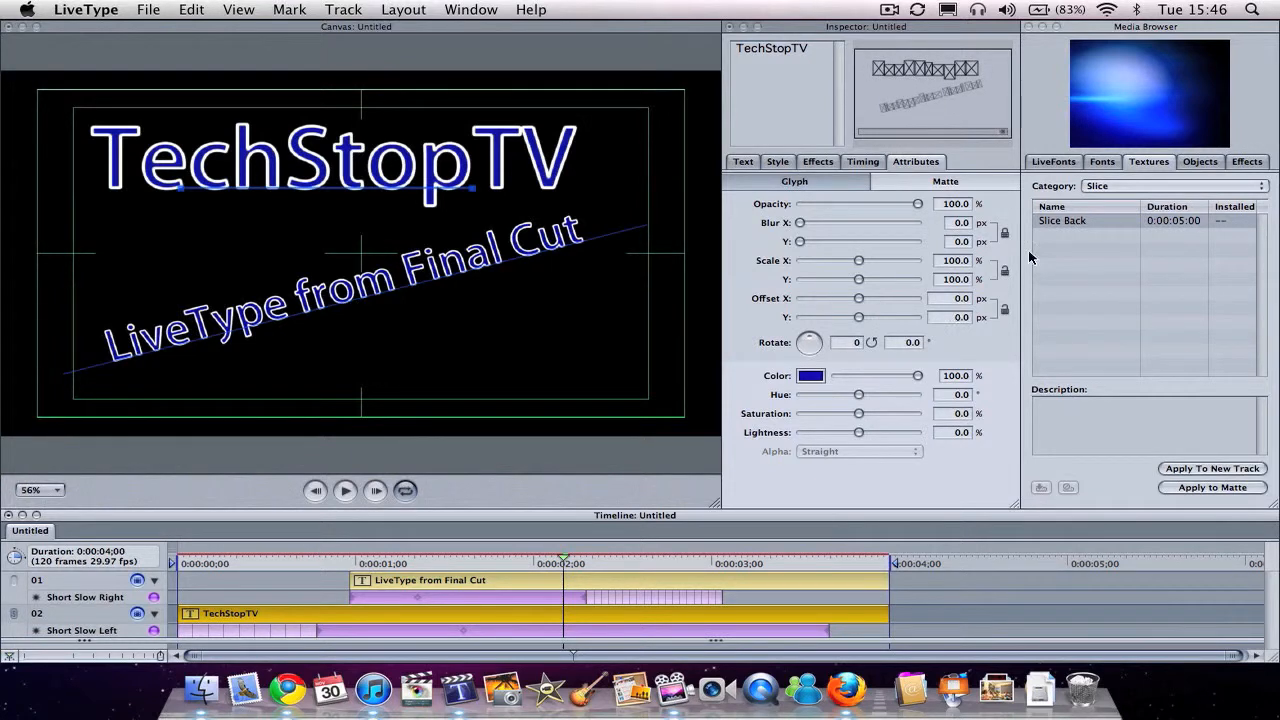
Step: Check the Urban texture category and preview the four Ovals lower-third objects in the Business category
click(1175, 186)
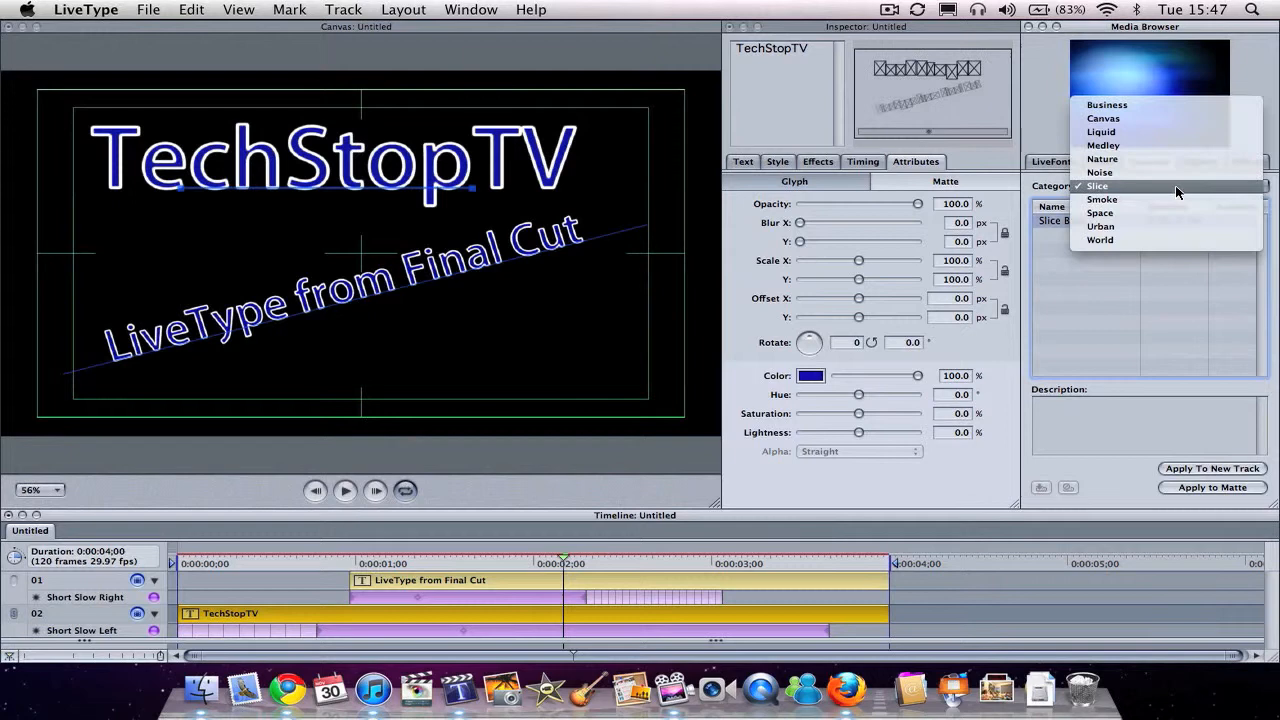
click(1175, 226)
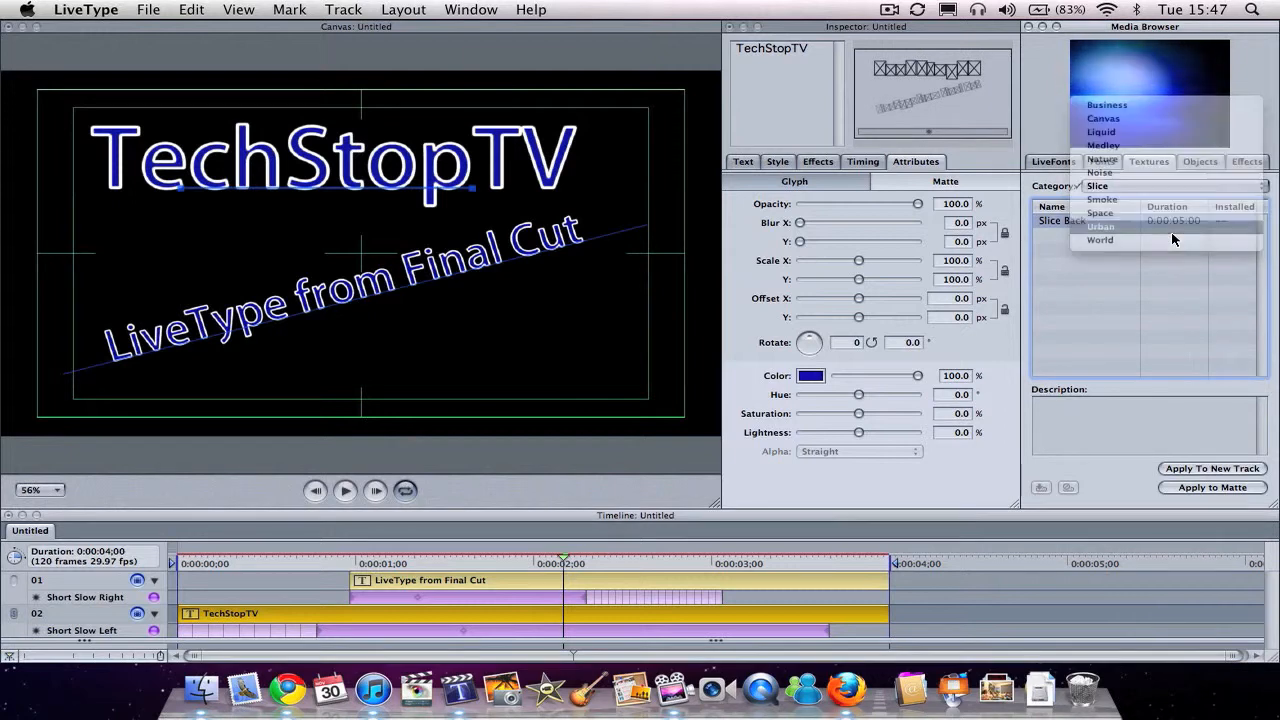
click(1122, 236)
click(1200, 161)
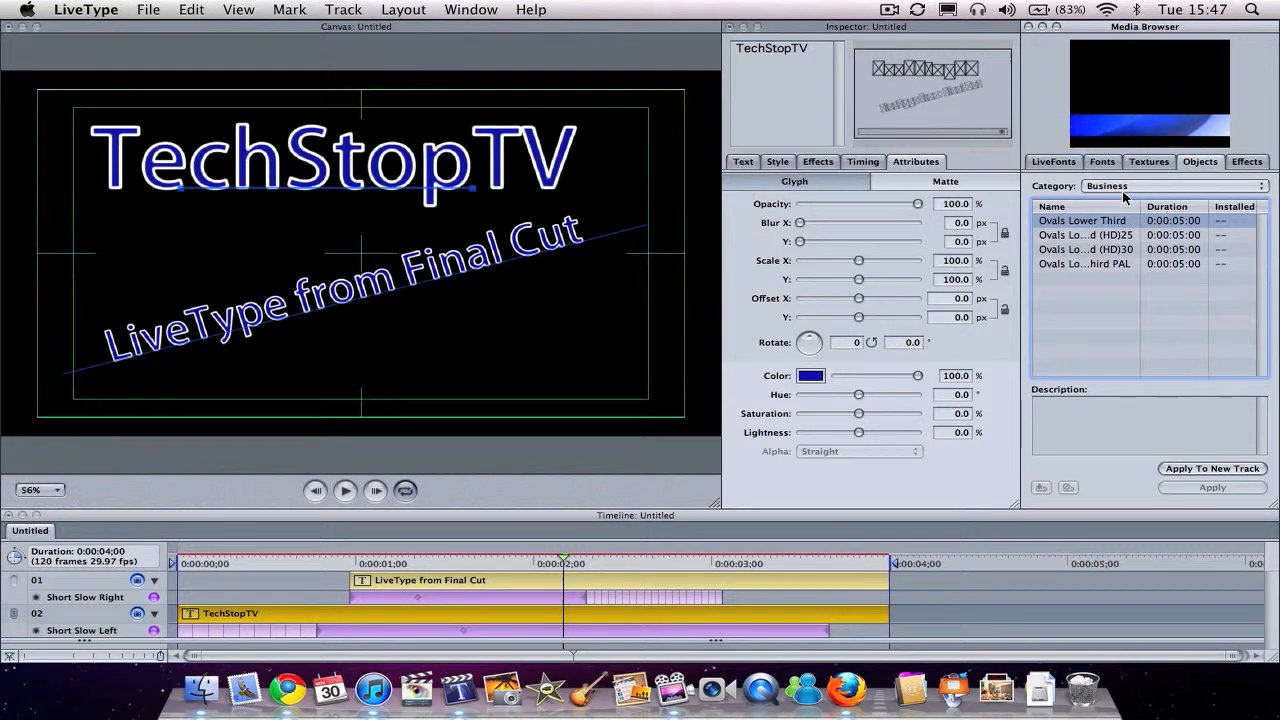
click(1118, 235)
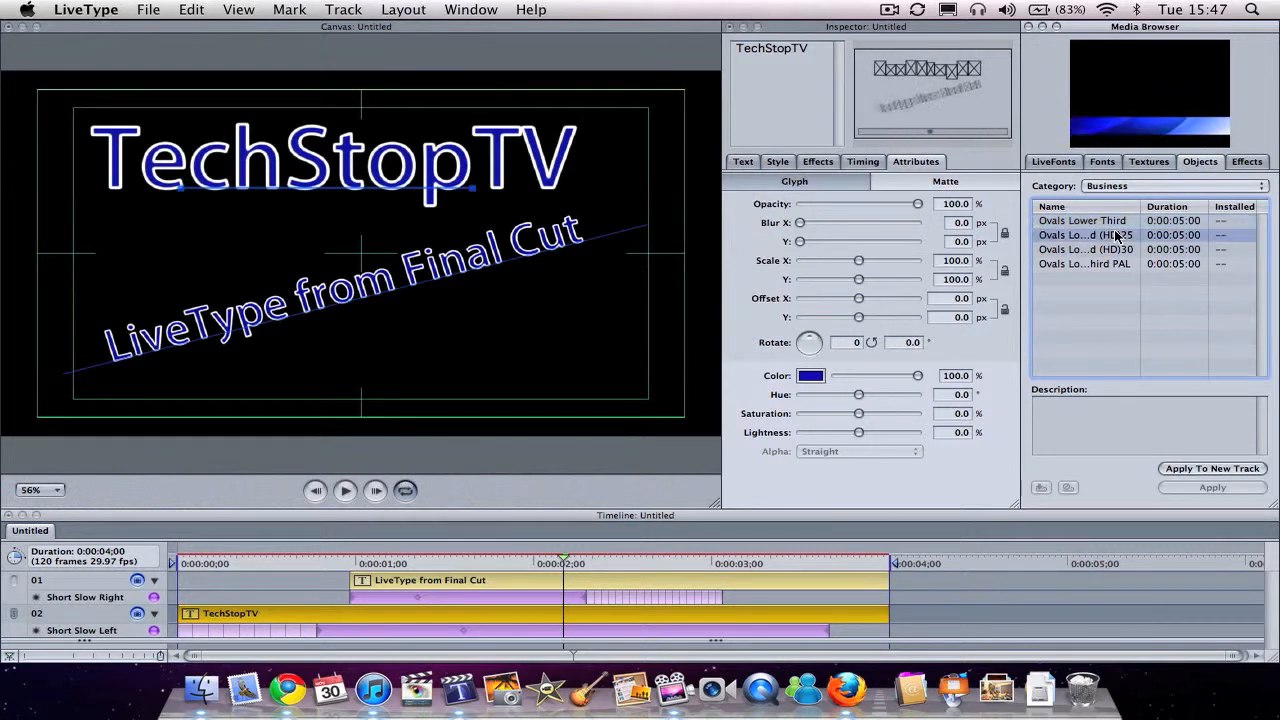
click(1116, 249)
click(1118, 264)
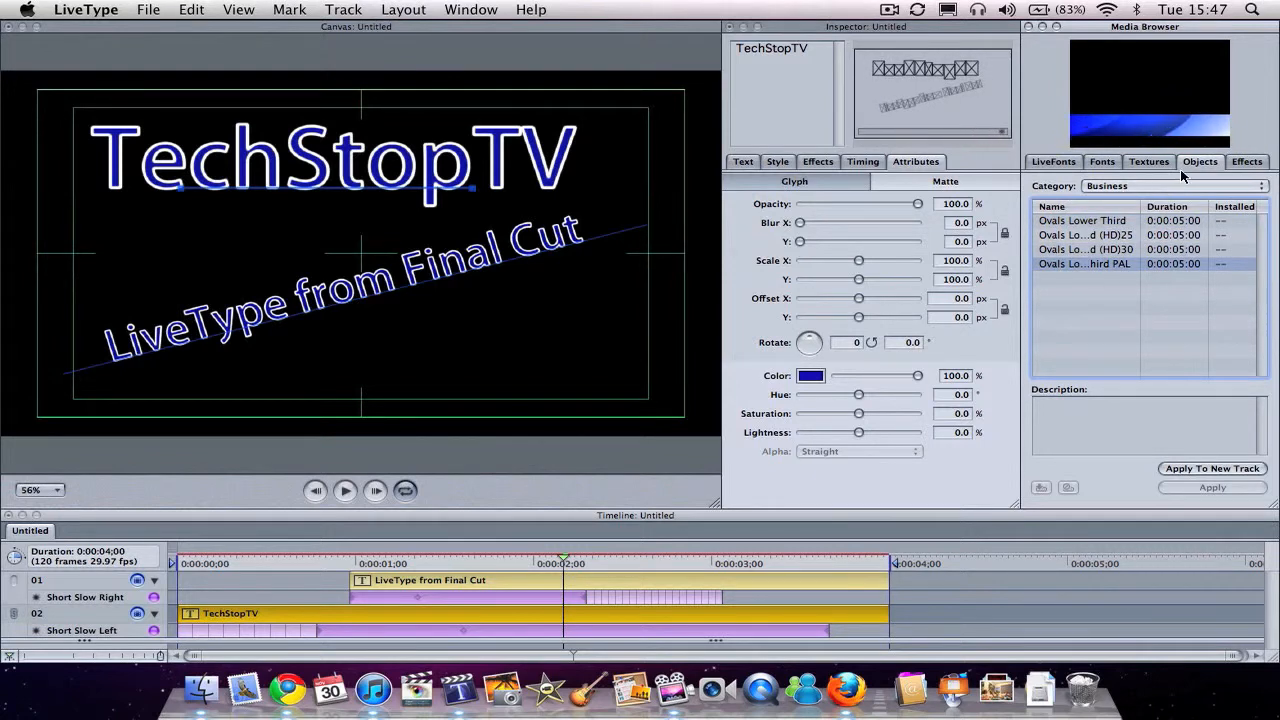
Step: Preview the Nature objects Nature Bottom and Nature Side, and the Slice objects Slice Lower Third and Slice Mortise
click(1176, 186)
click(1173, 193)
click(1130, 221)
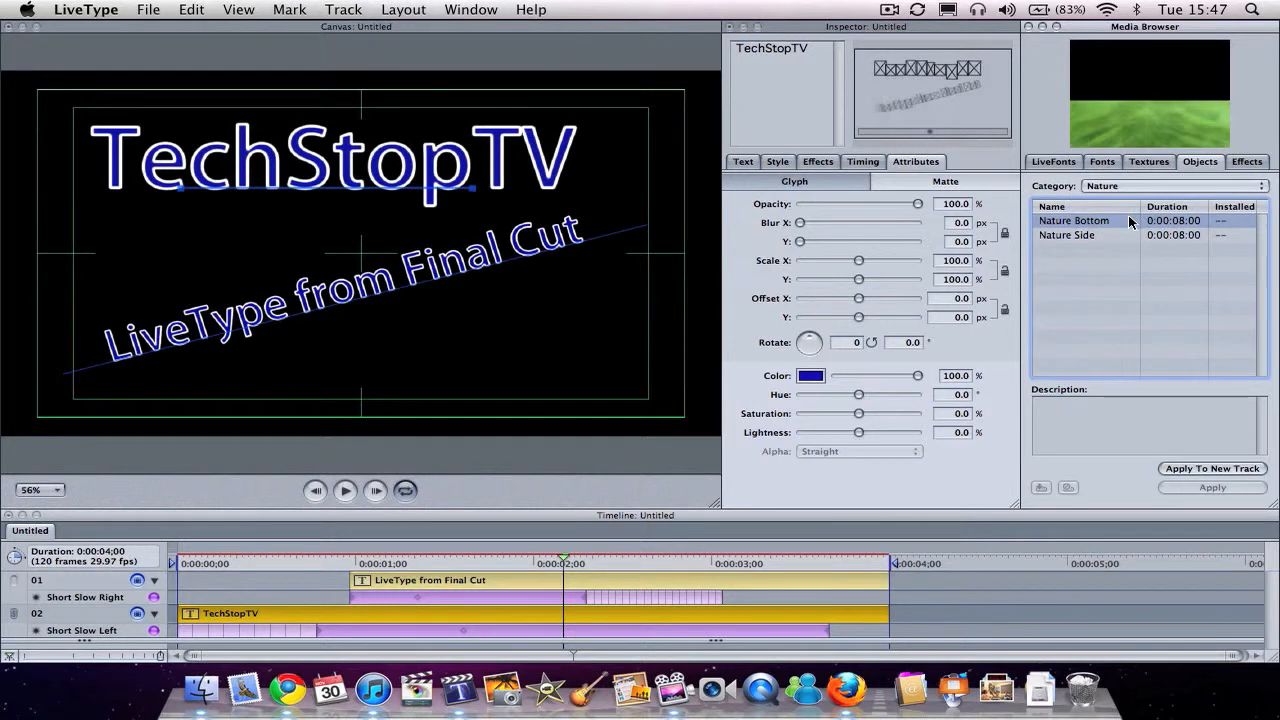
key(Down)
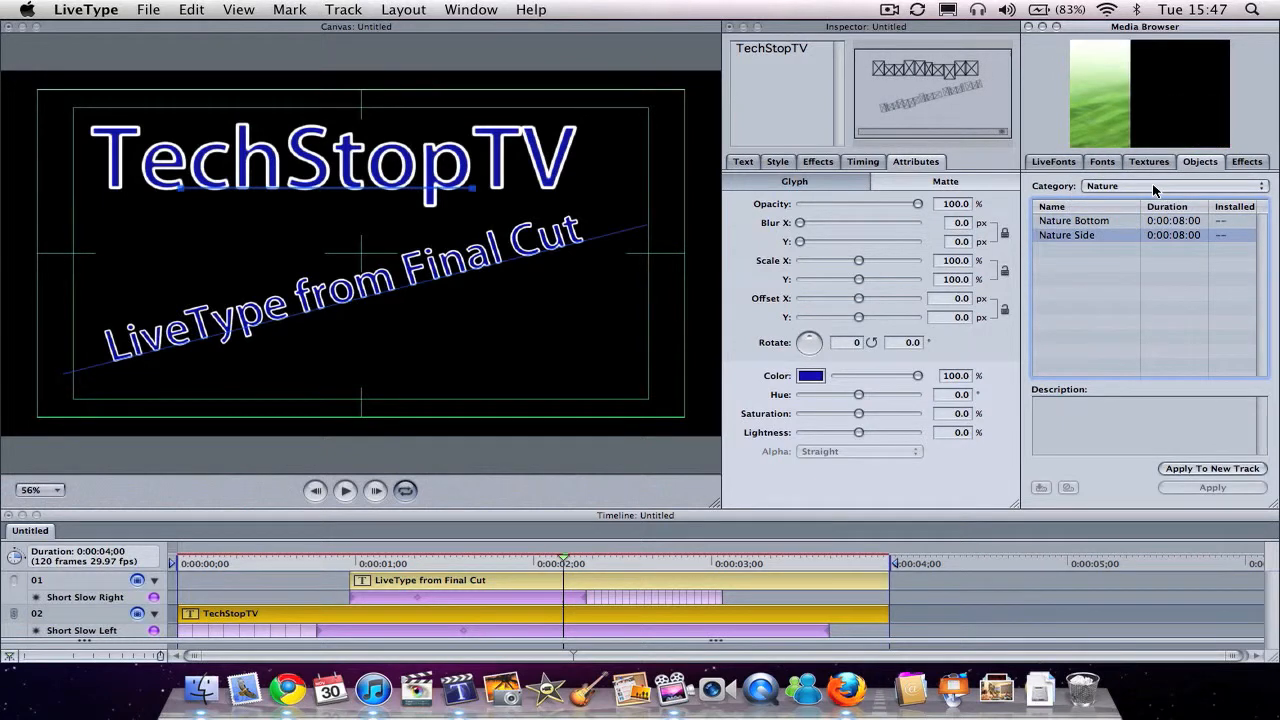
click(1155, 187)
click(1150, 201)
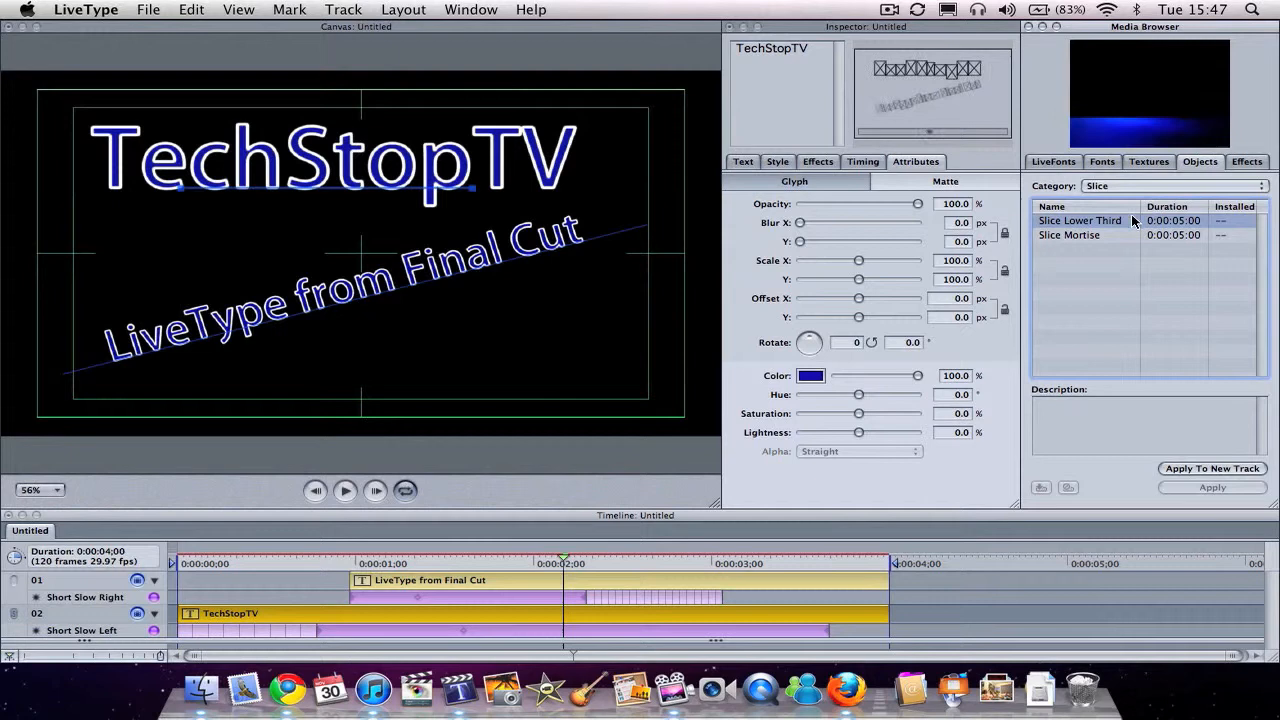
key(Down)
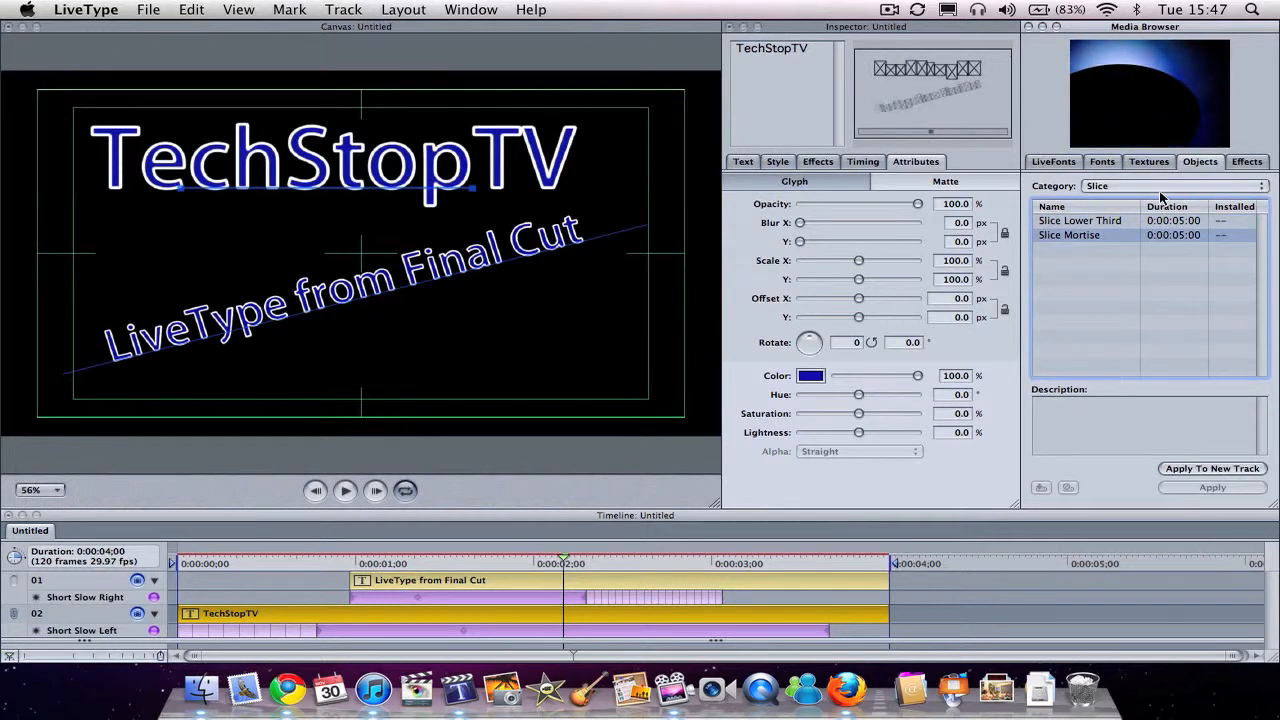
Step: Preview the Tech objects one after another from Tech 01 through Tech 04
click(1160, 187)
click(1117, 222)
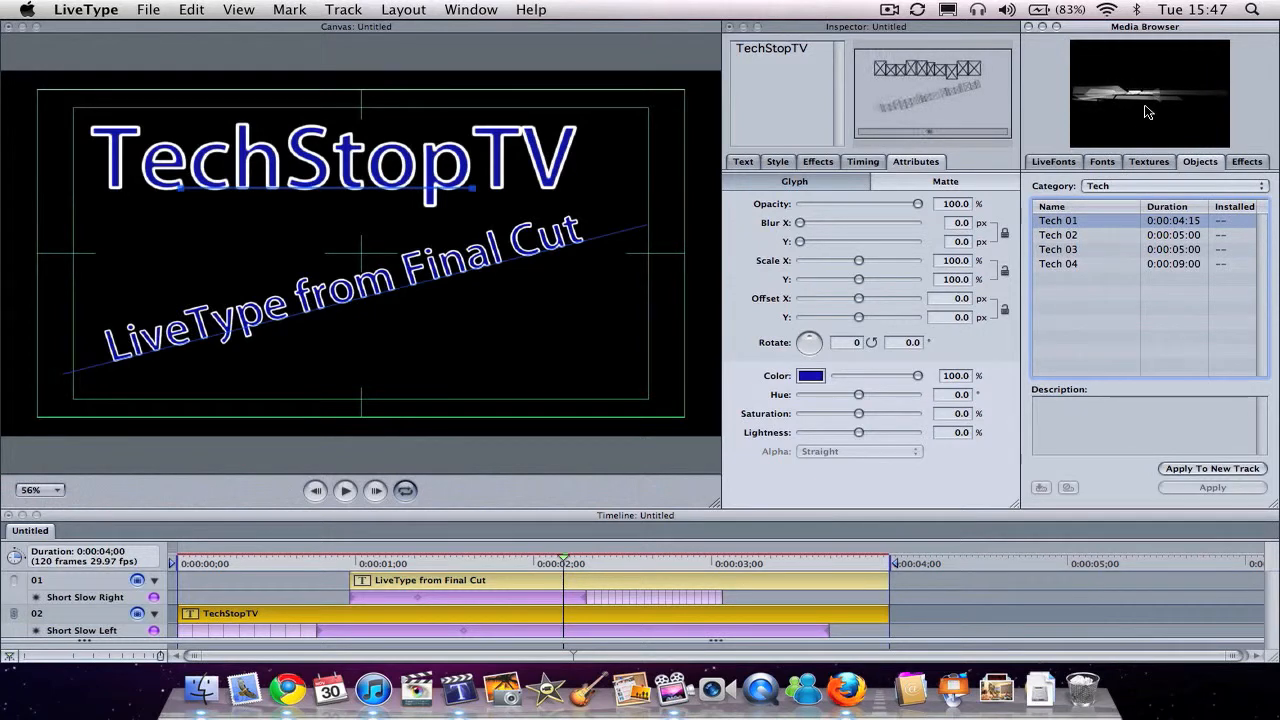
key(Down)
key(Down)
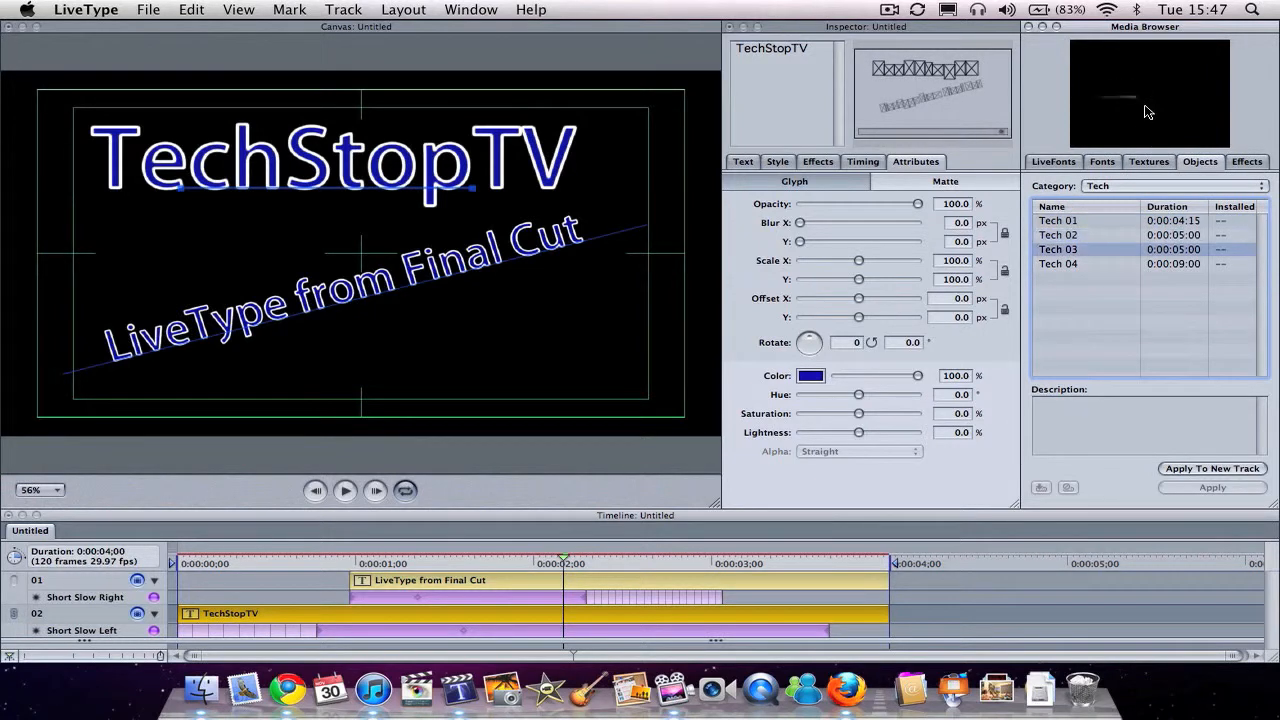
key(Down)
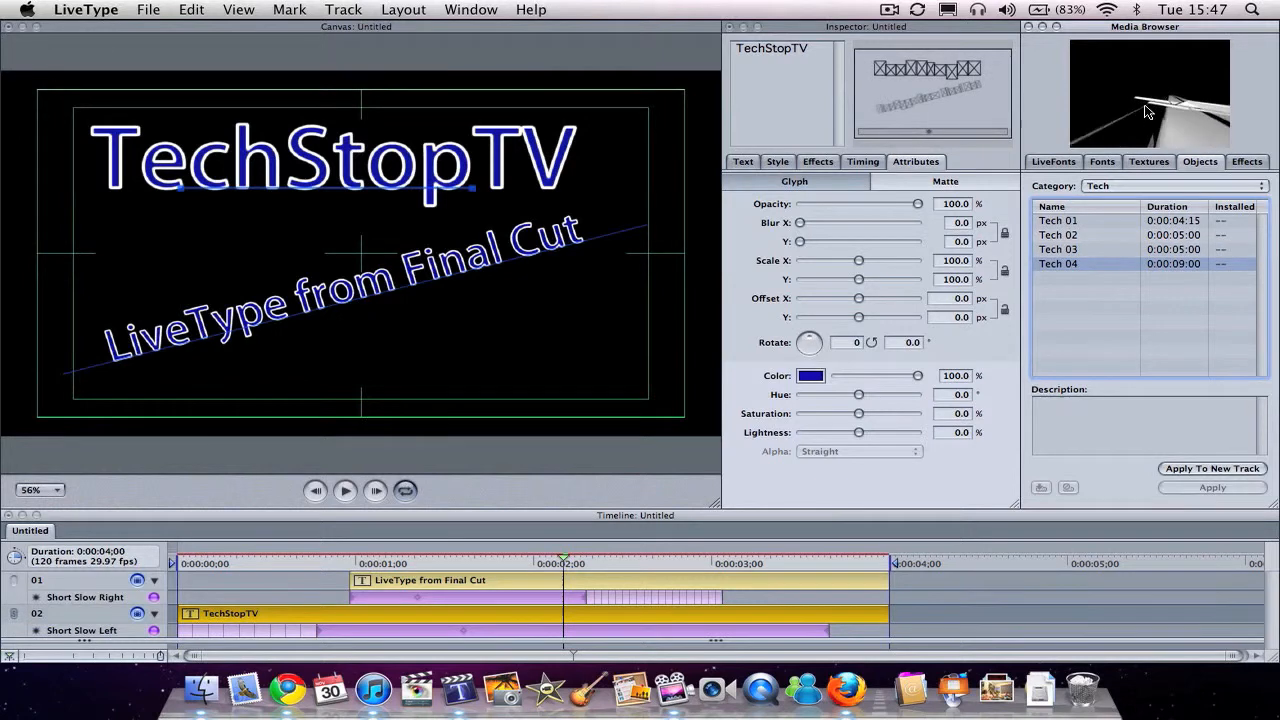
Step: Preview the World objects from World Lower Third through World Mortise (PAL) and return to the Business object category
click(1143, 186)
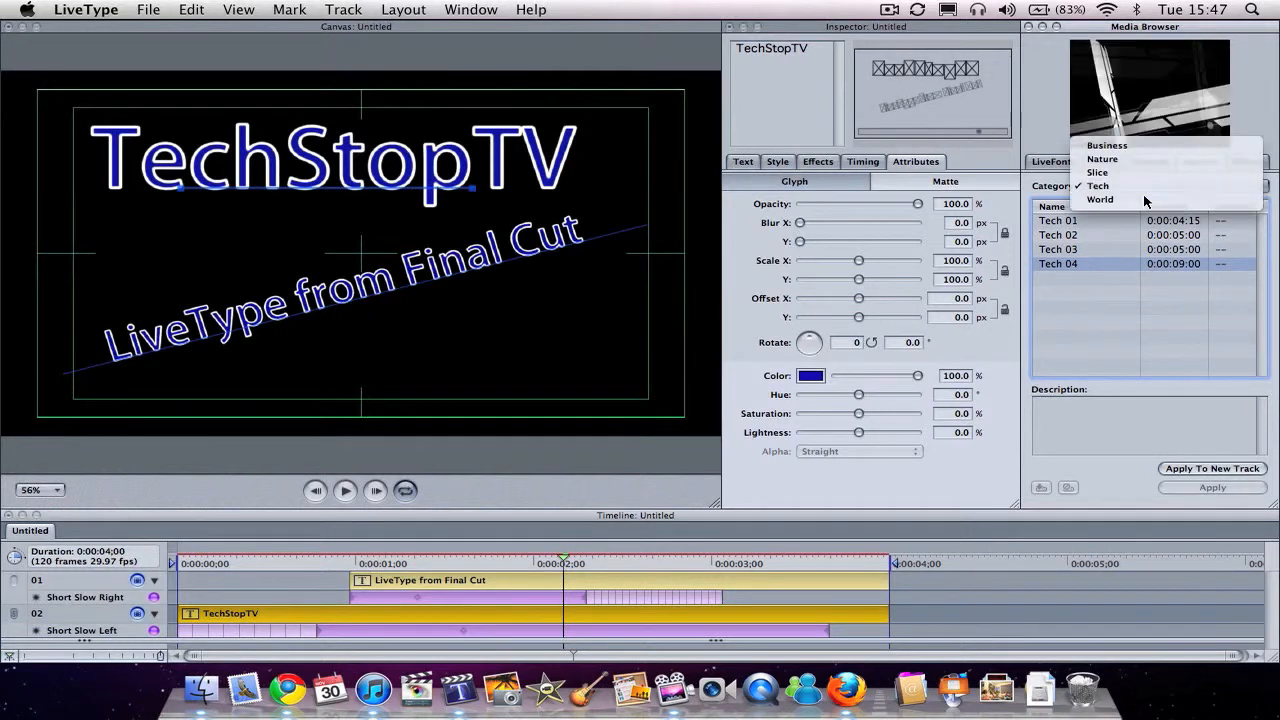
click(1143, 196)
key(Down)
key(Down)
key(Down)
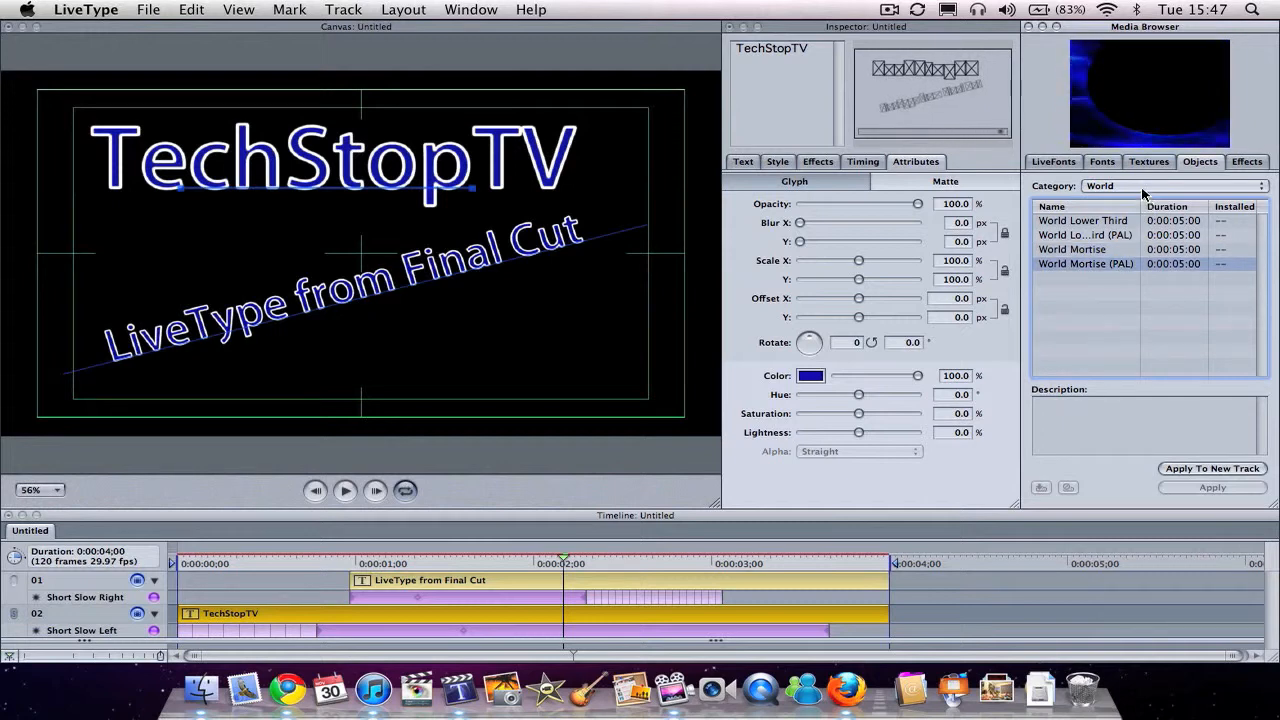
click(1143, 187)
click(1130, 132)
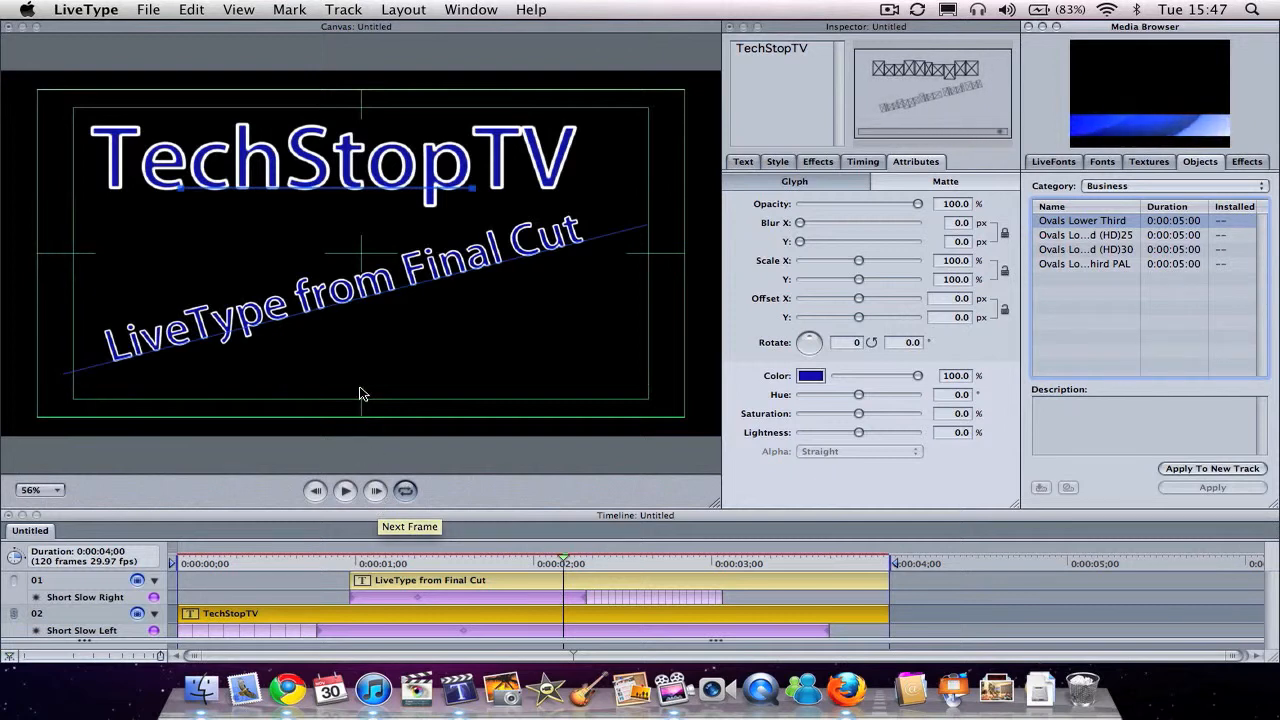
Step: Check the project's export options and scrub through the title animation to a point between 3 and 4 seconds
click(405, 490)
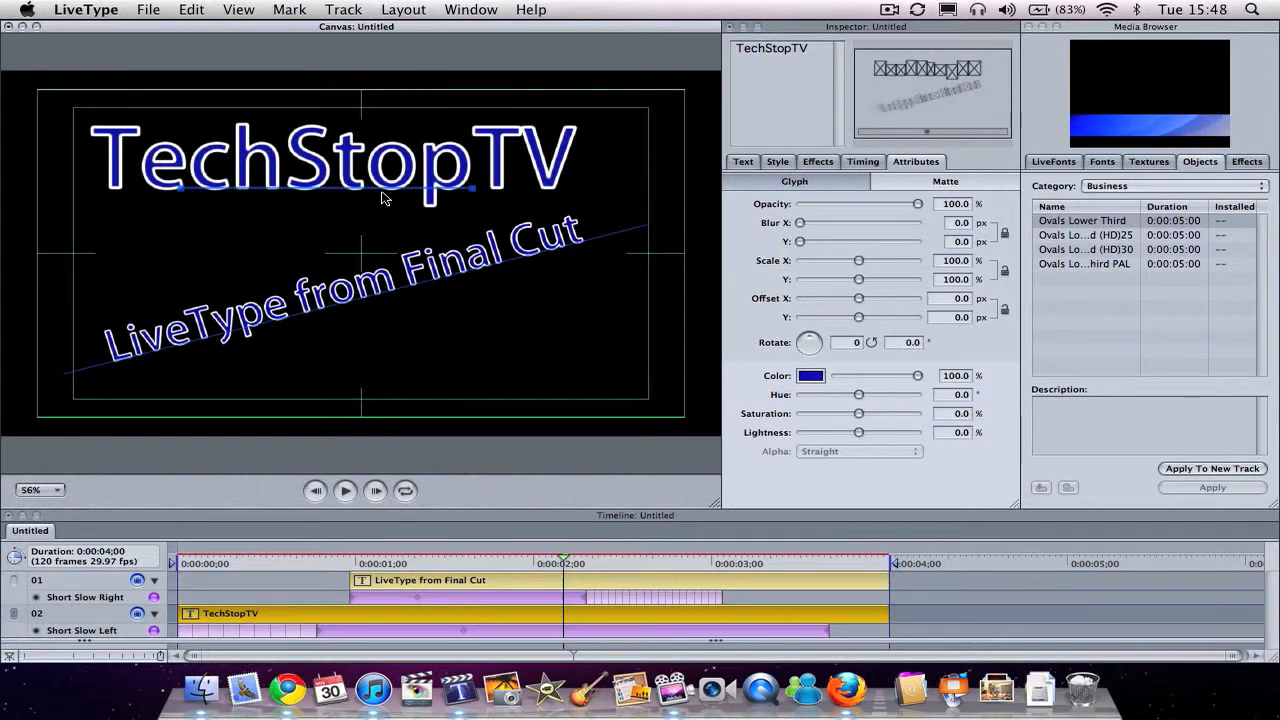
click(149, 10)
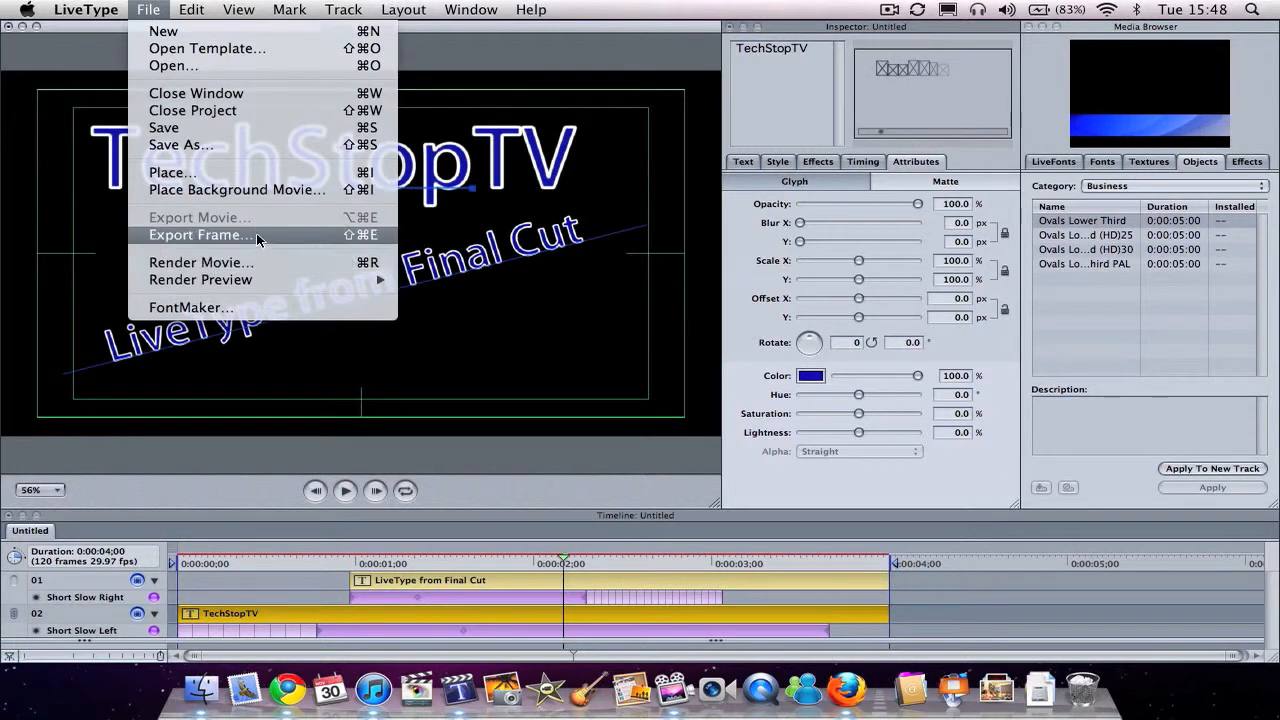
click(333, 576)
click(309, 562)
drag(309, 562, 789, 562)
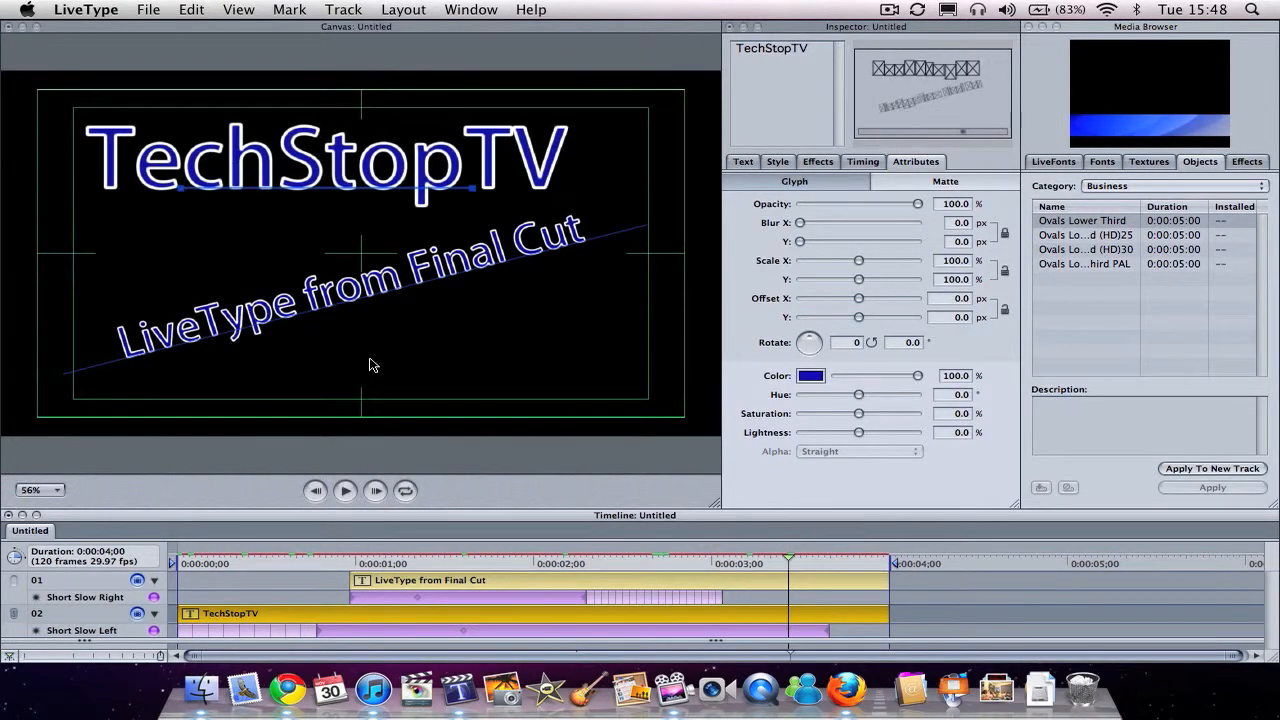
Step: Save the project to the Desktop under the name LiveType Test
click(146, 9)
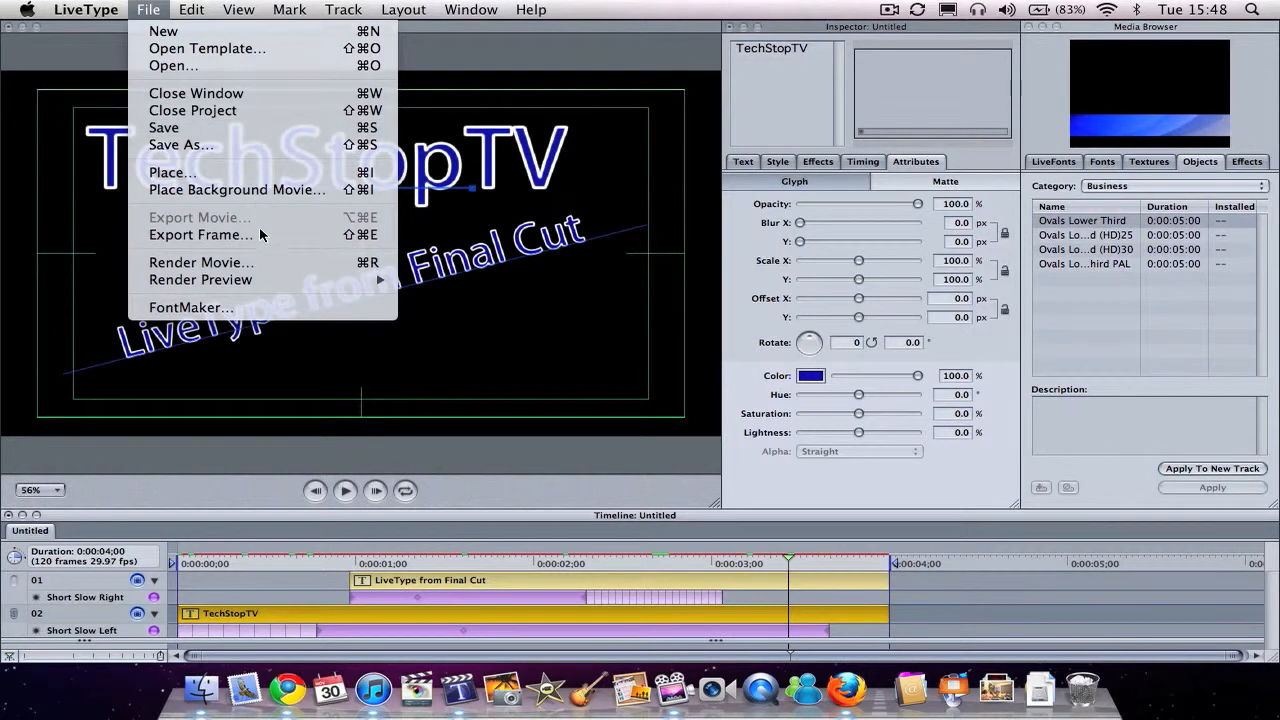
click(248, 146)
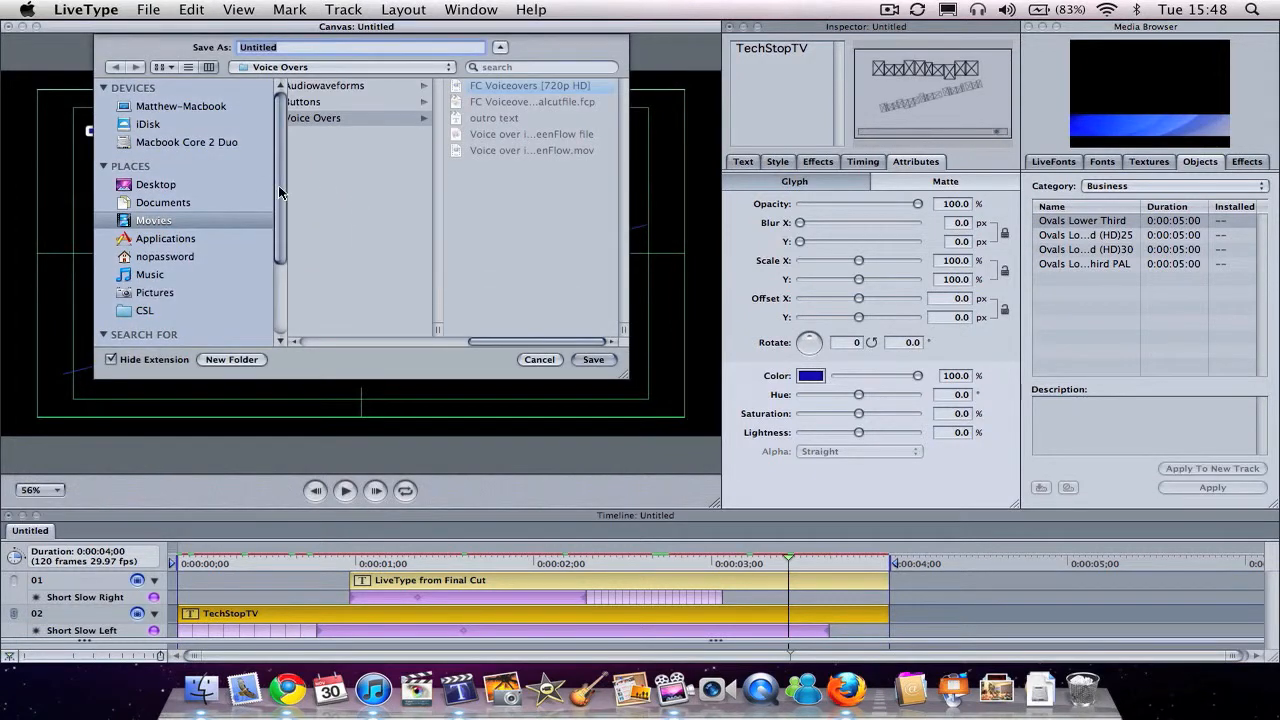
click(198, 178)
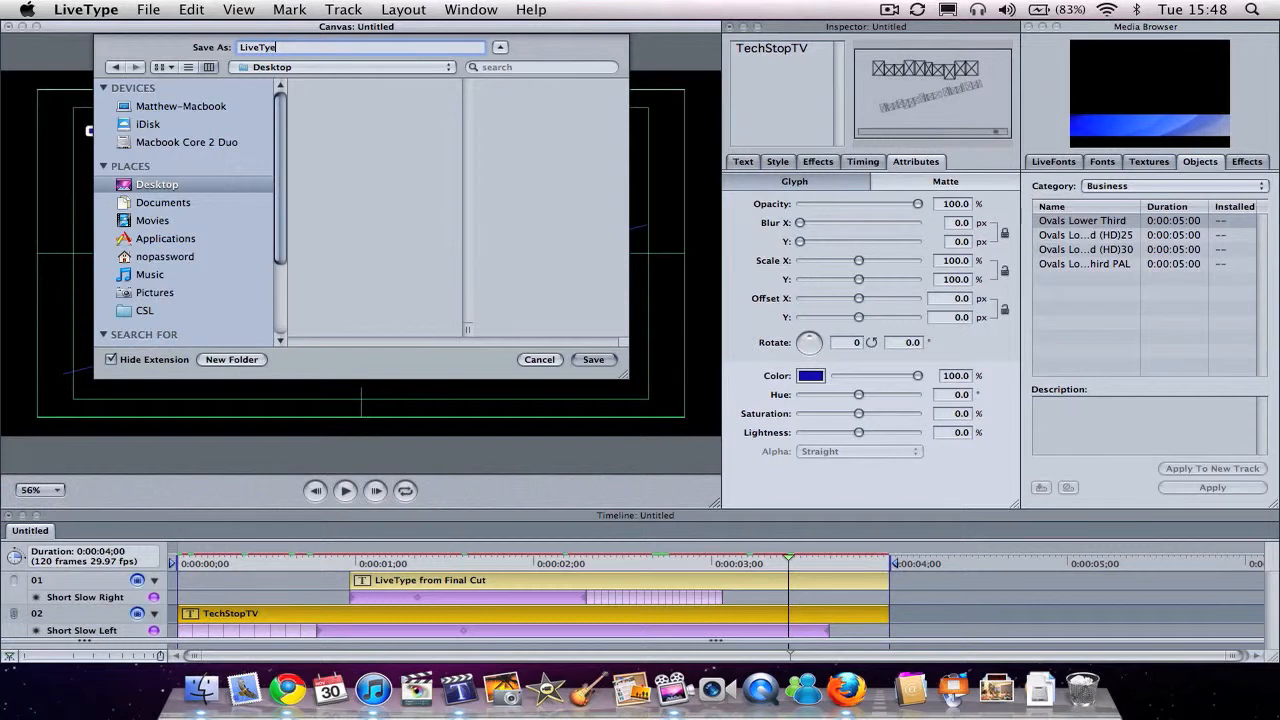
key(BackSpace)
key(BackSpace)
text(ype)
click(577, 359)
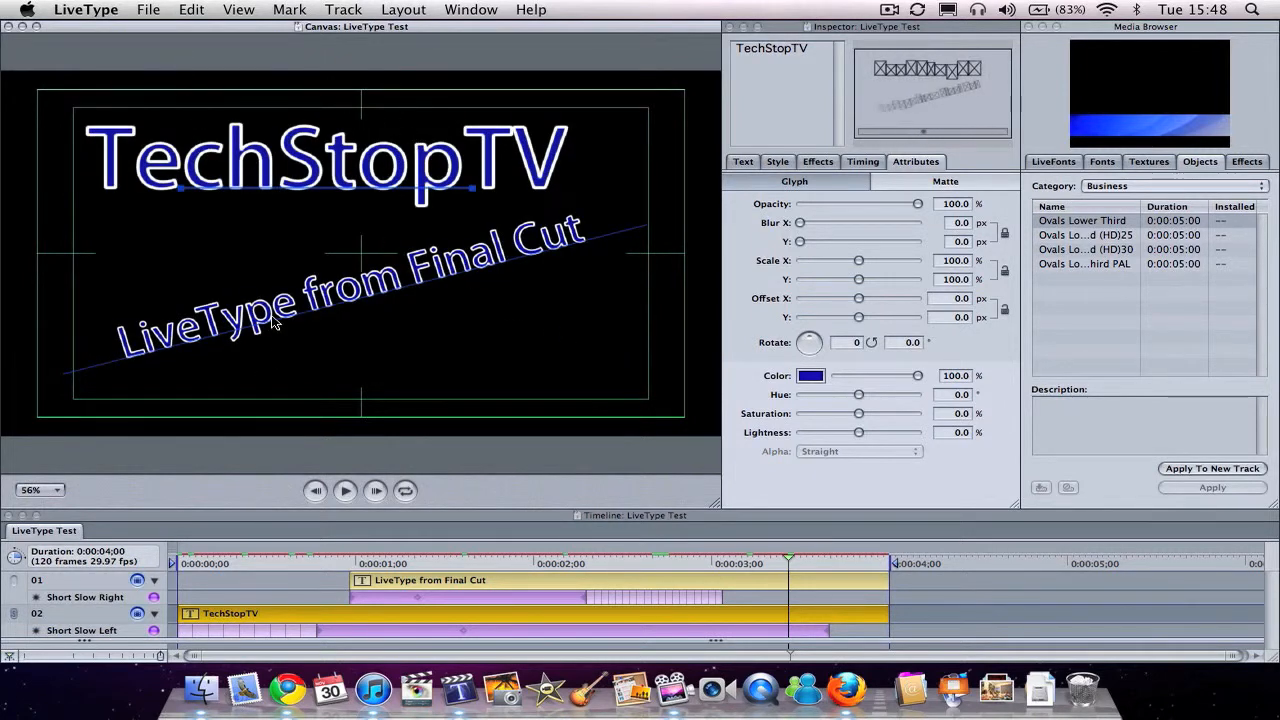
Step: Switch to Final Cut Express and accept the Apple Intermediate Codec 720p30 sequence preset
click(416, 686)
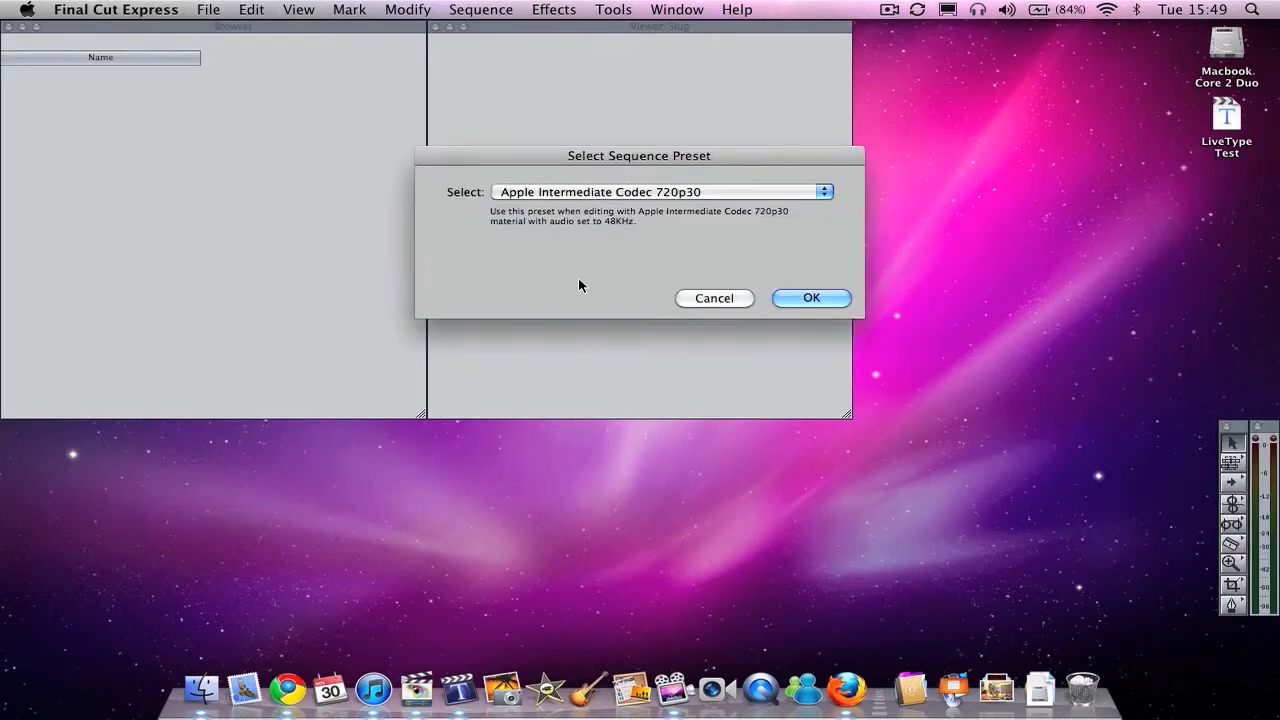
click(726, 192)
click(724, 192)
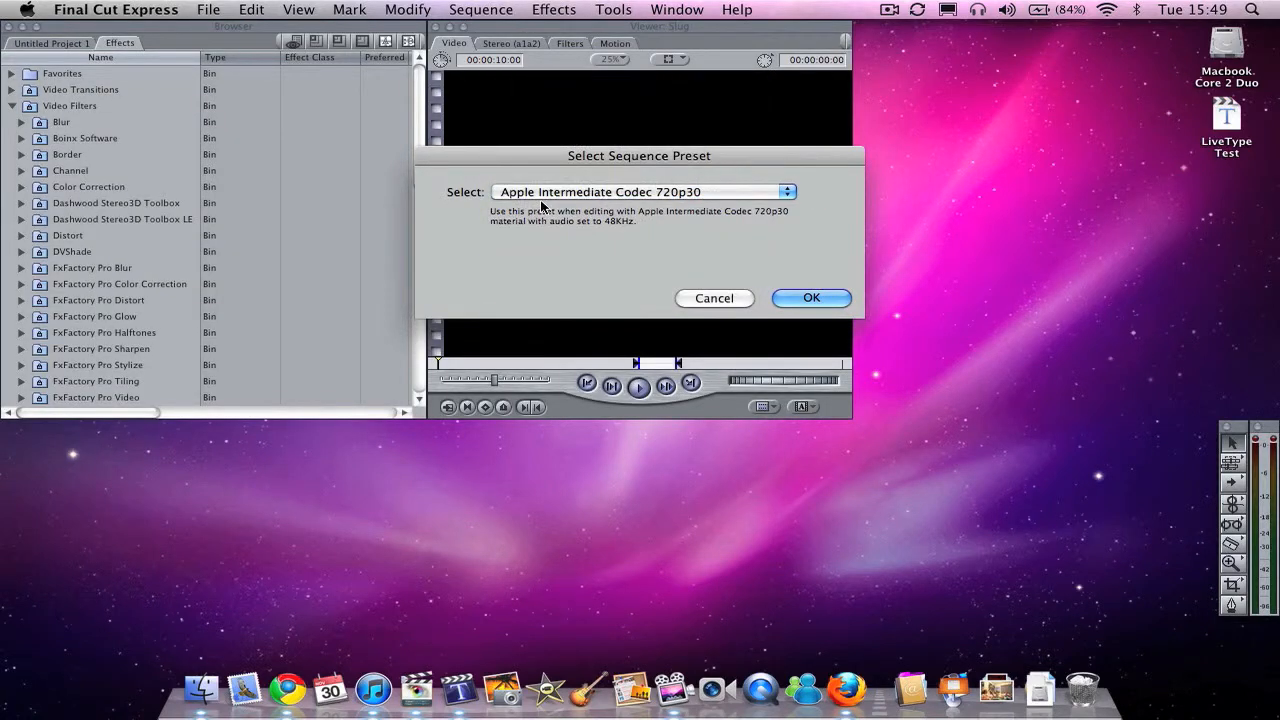
click(810, 298)
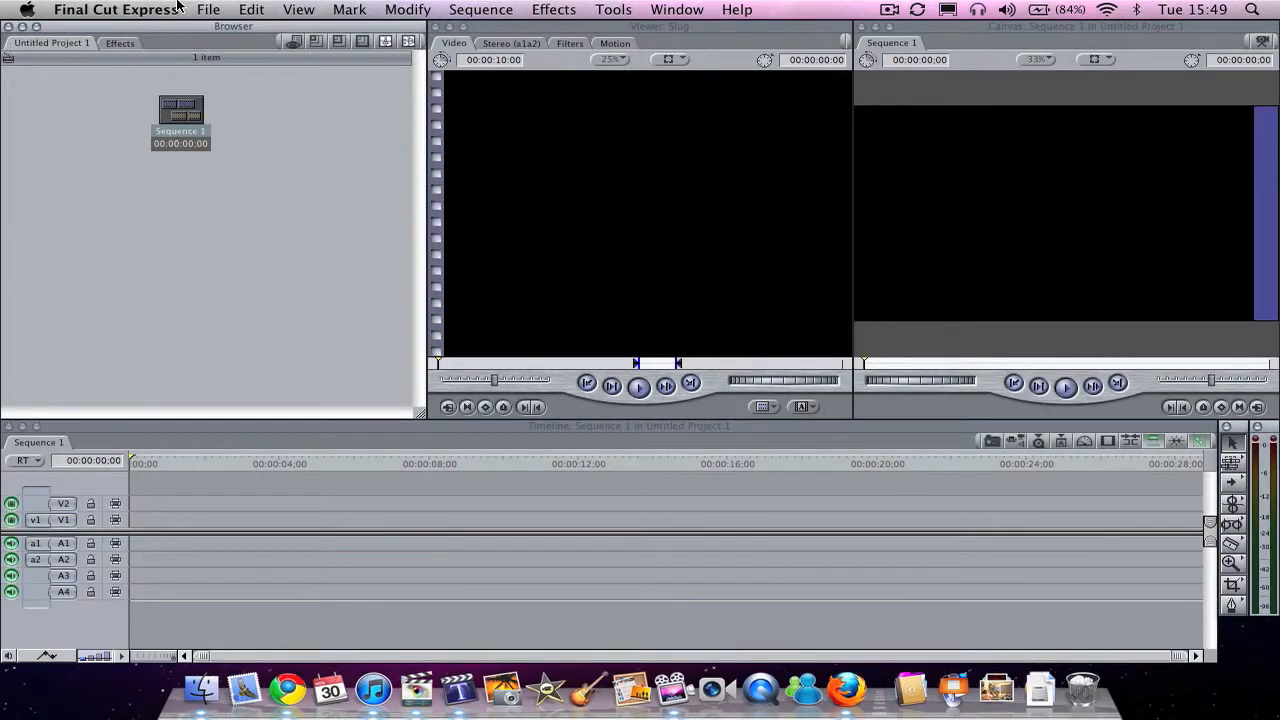
Step: Import the LiveType Test file from the Desktop into the project
click(206, 10)
mouse_move(283, 264)
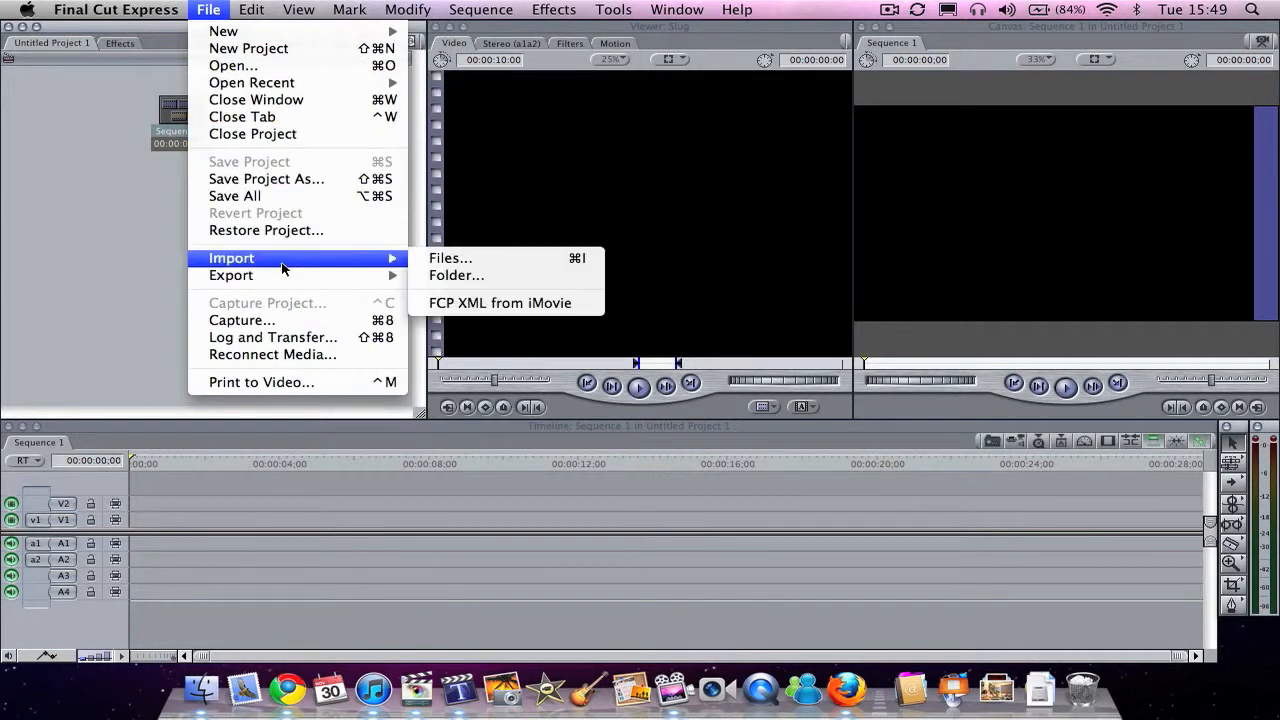
click(442, 262)
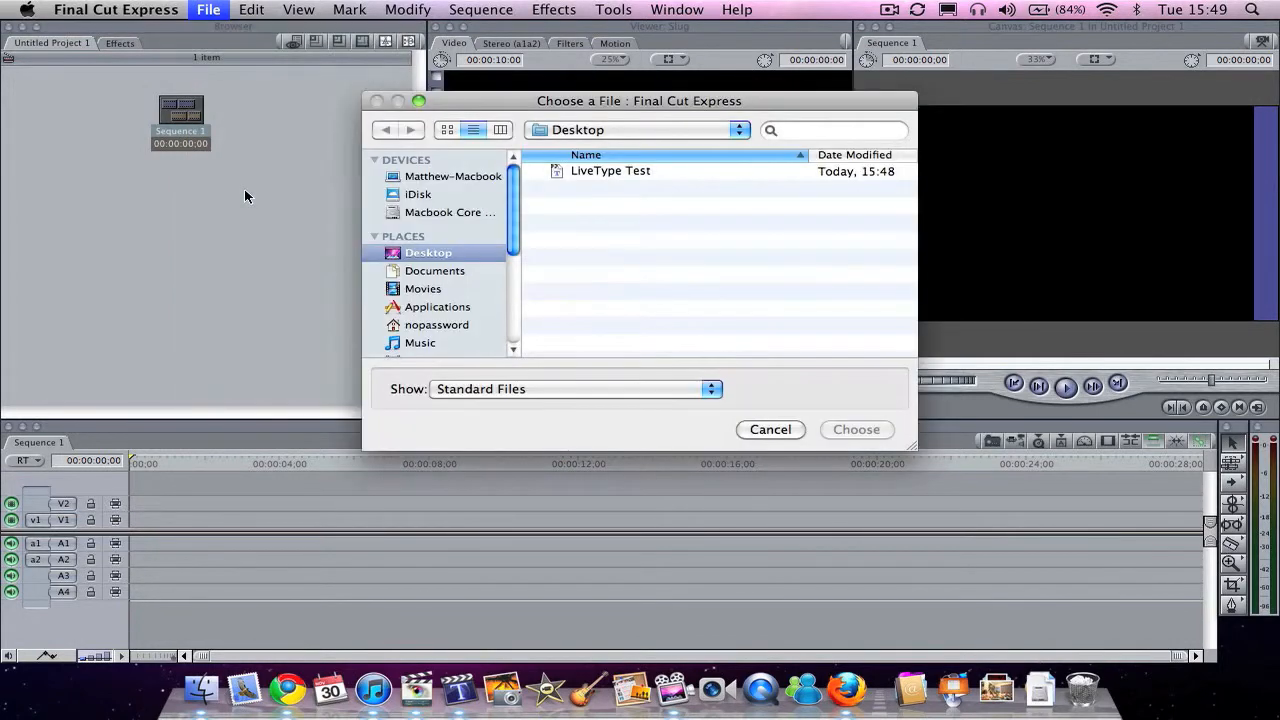
double_click(598, 173)
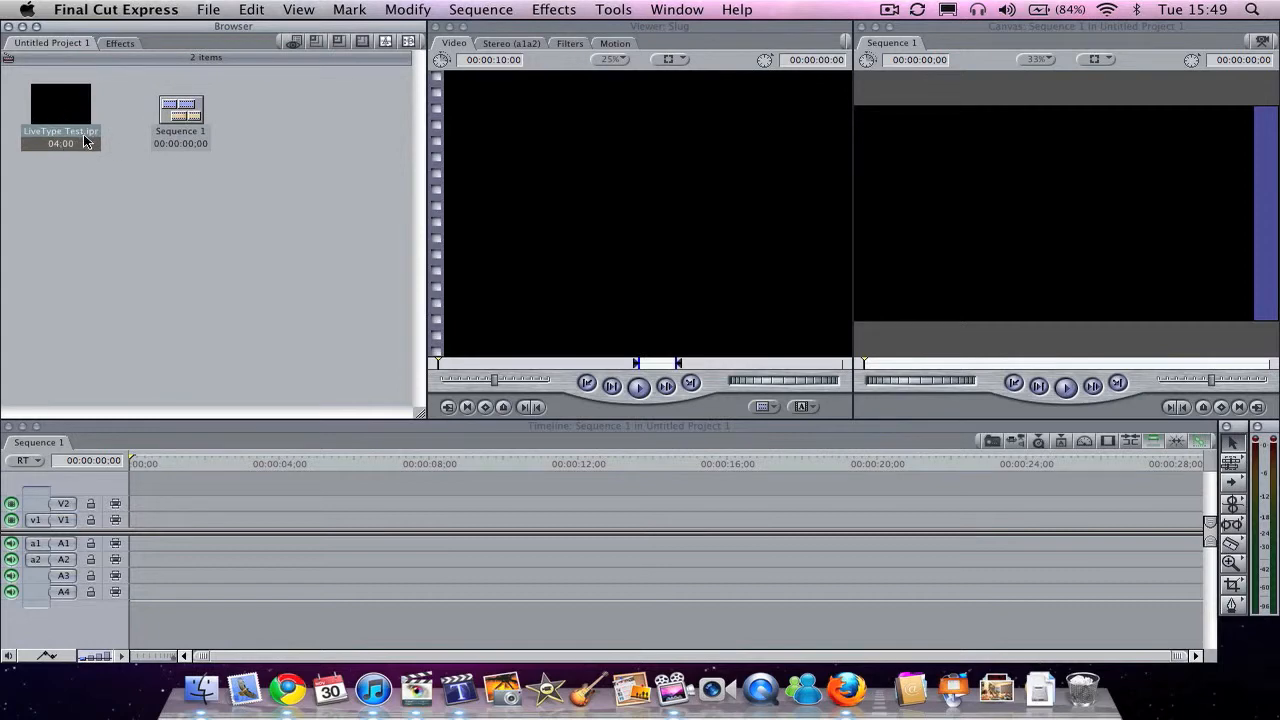
Step: Place the LiveType Test clip at the start of video track V1 and play it back
drag(62, 106, 142, 520)
click(131, 484)
key(space)
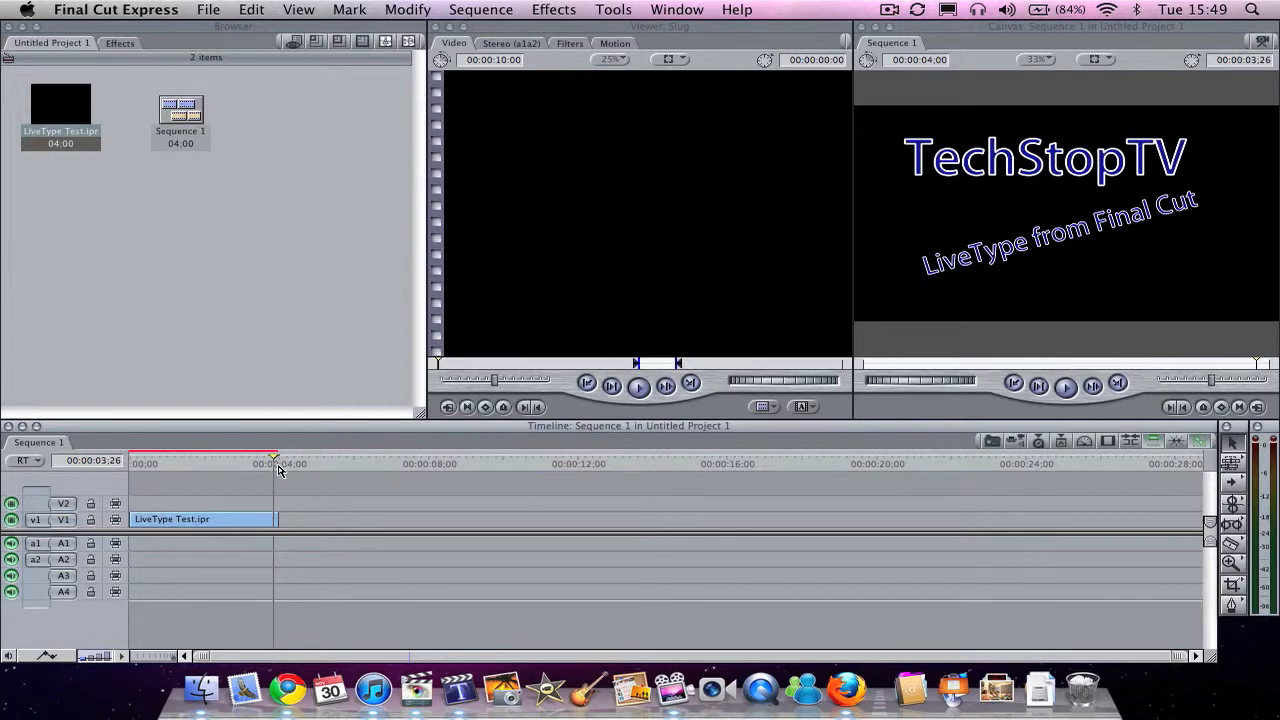
Step: Add the default video transition to the end of the LiveType Test clip and review the fade
click(186, 464)
key(super+t)
key(space)
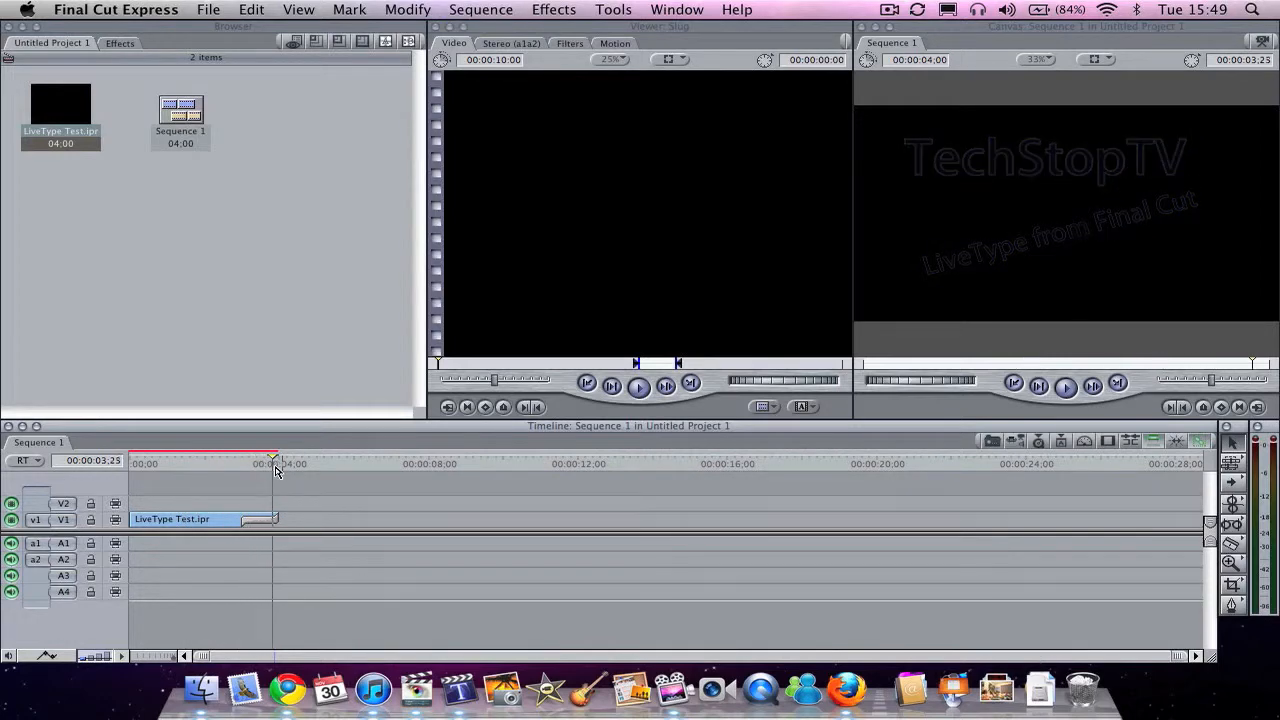
mouse_move(242, 467)
mouse_down()
mouse_move(271, 466)
mouse_move(217, 466)
mouse_up()
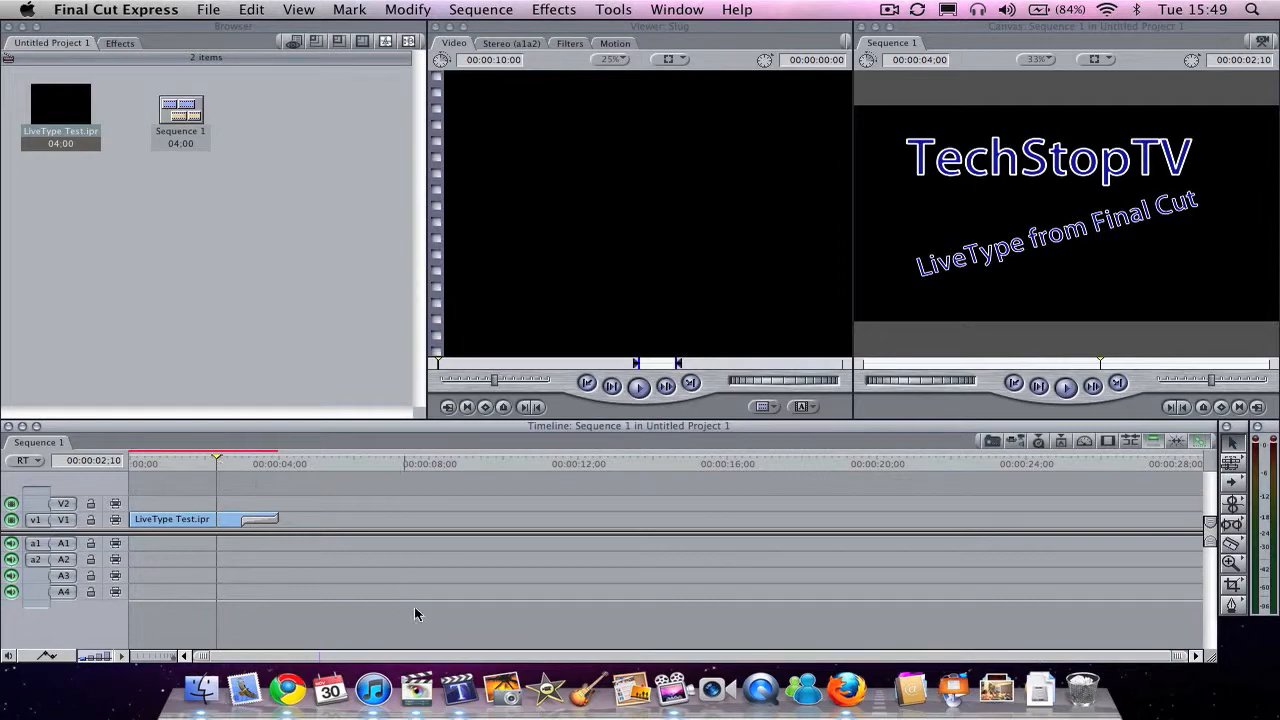
Step: Switch back to LiveType, open the template browser and show the HD templates
click(458, 688)
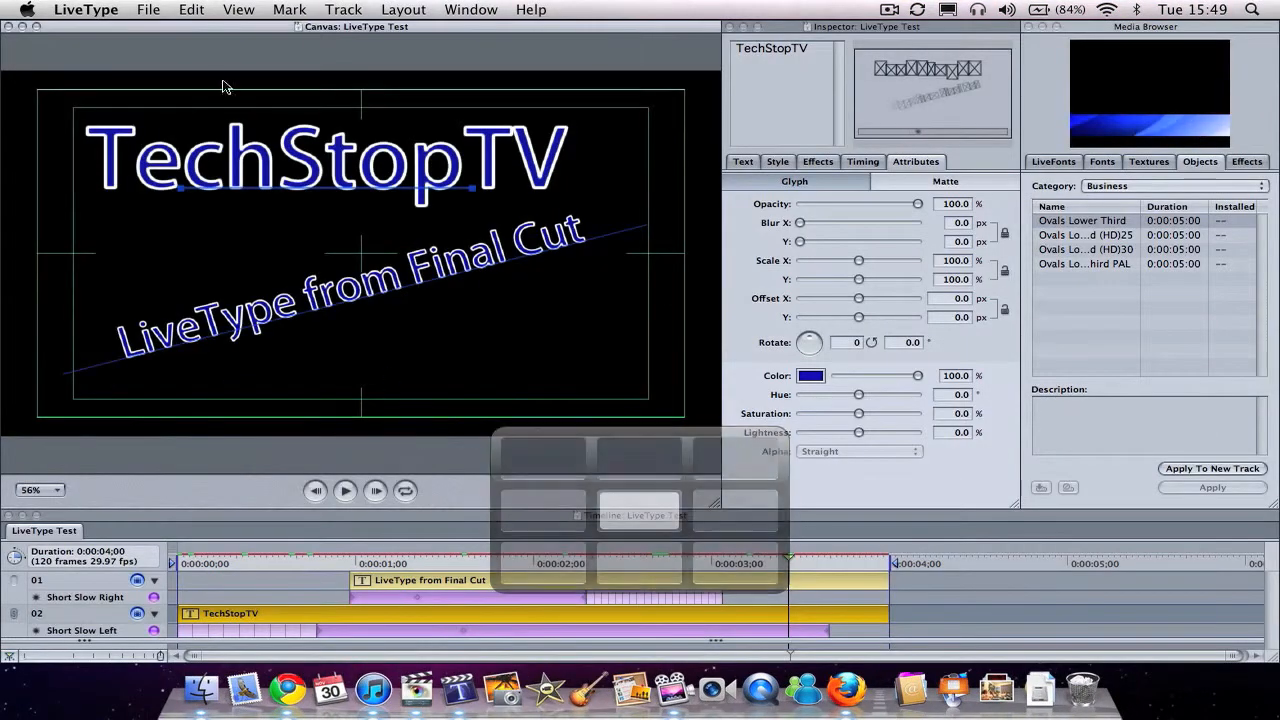
click(148, 9)
click(163, 50)
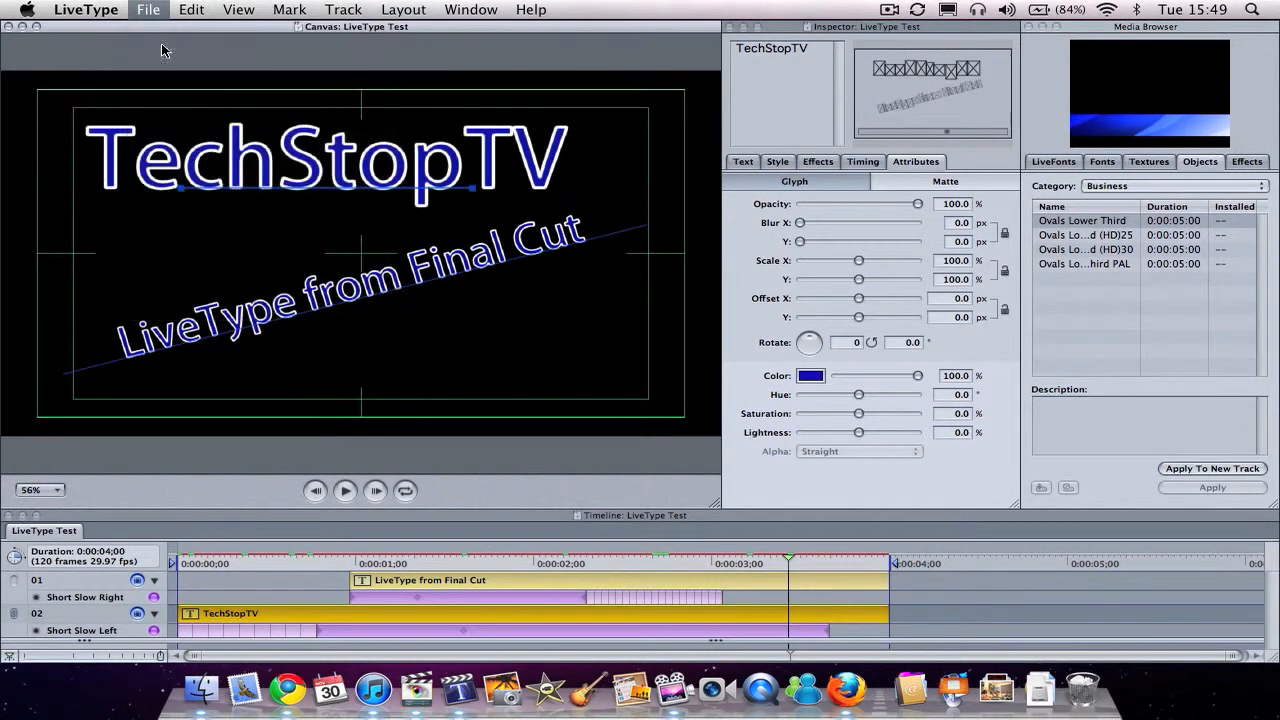
click(570, 233)
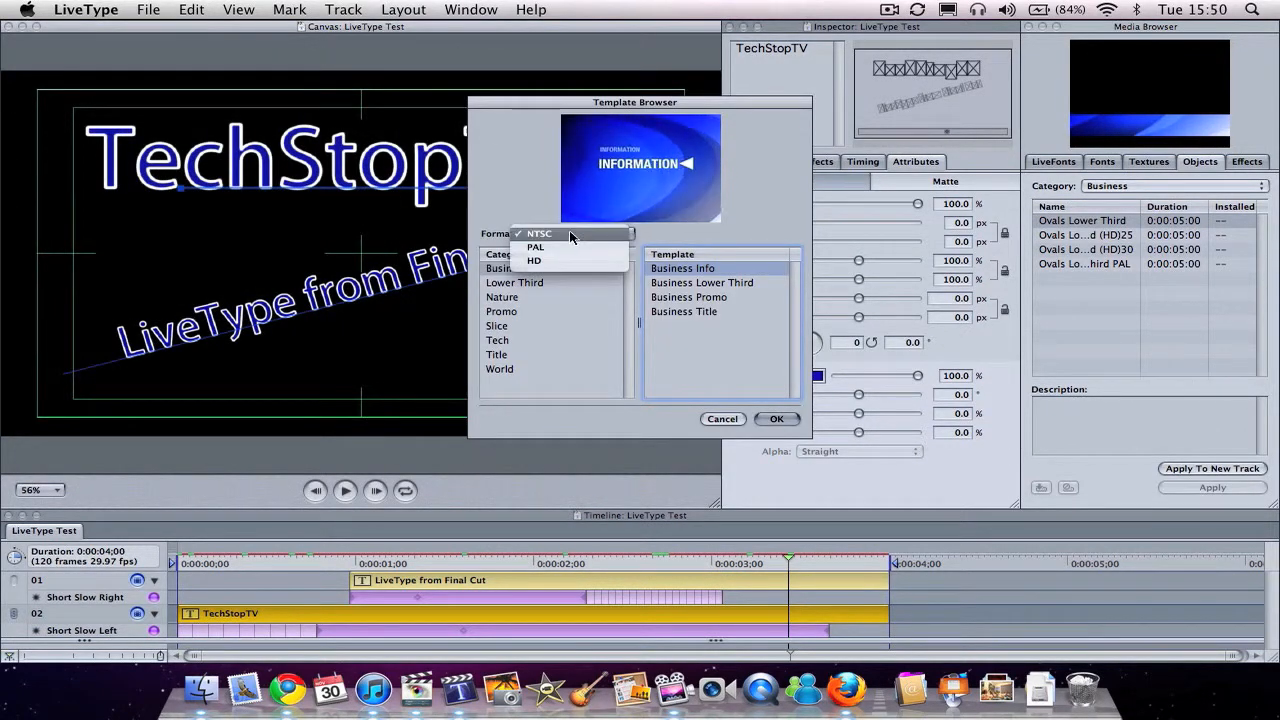
click(570, 259)
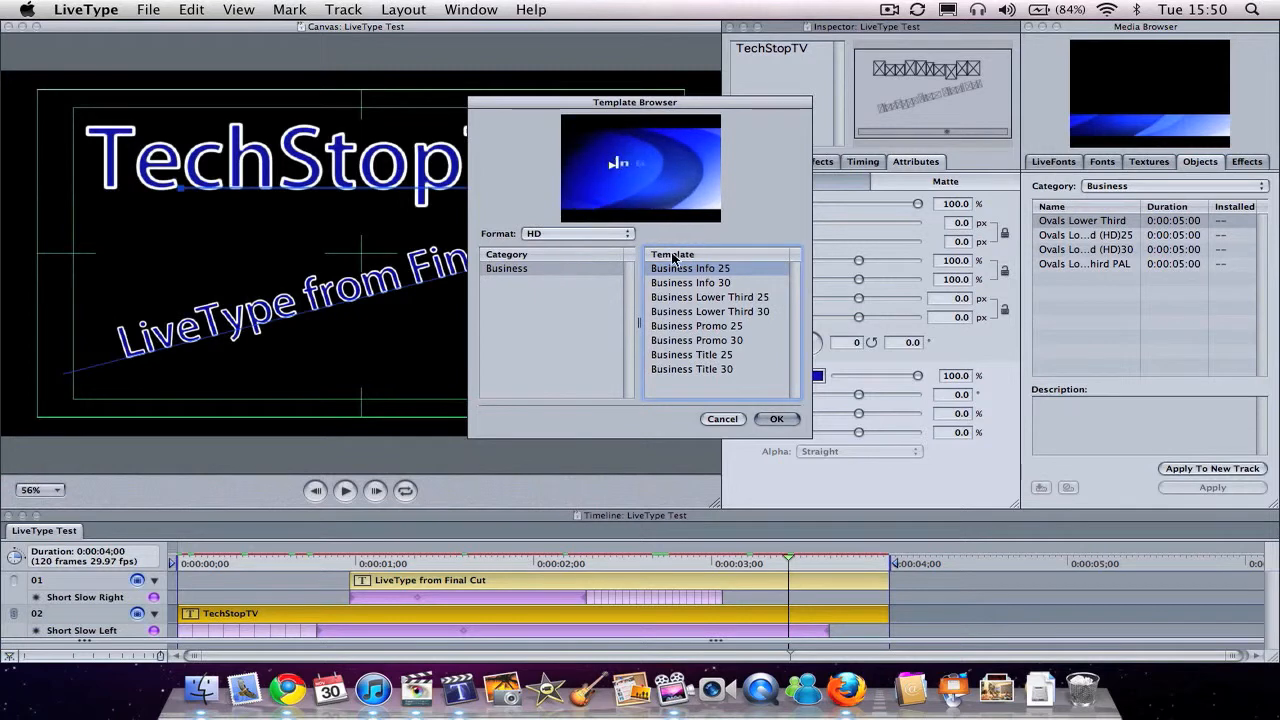
Step: Preview the HD Business templates from Business Info 30 through Business Title 30
click(695, 284)
key(Down)
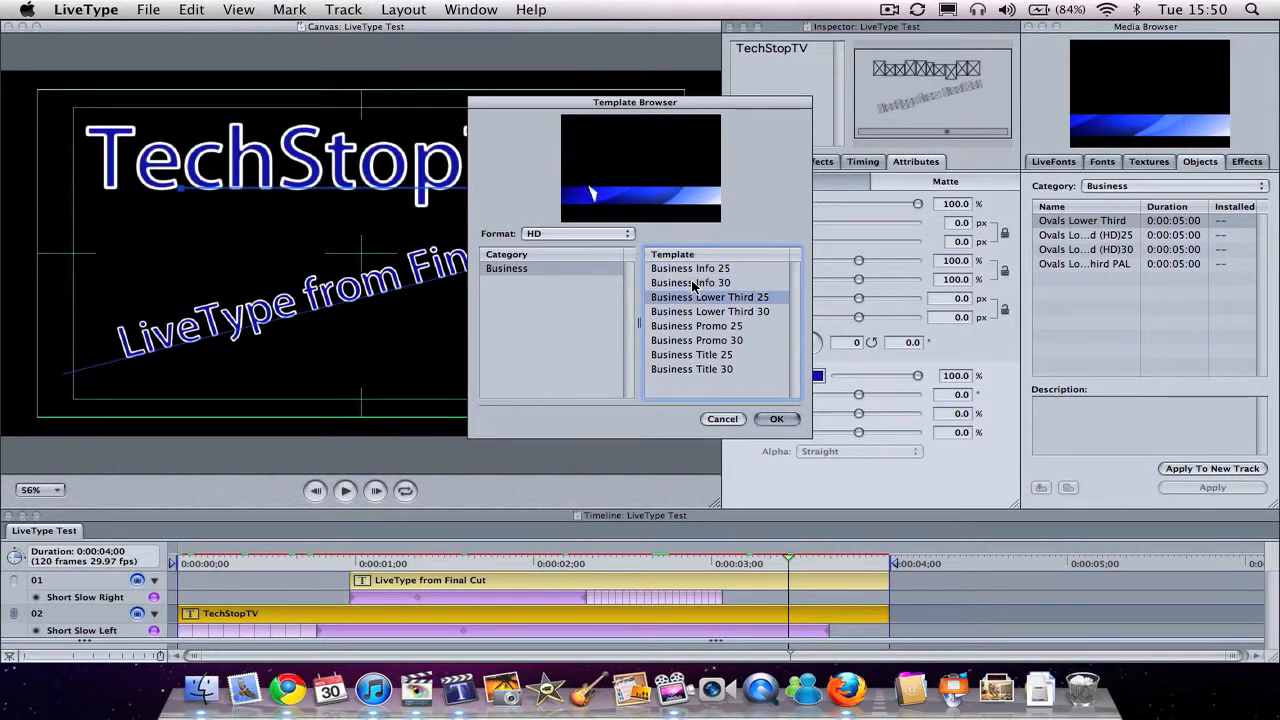
key(Down)
key(Down)
key(Down)
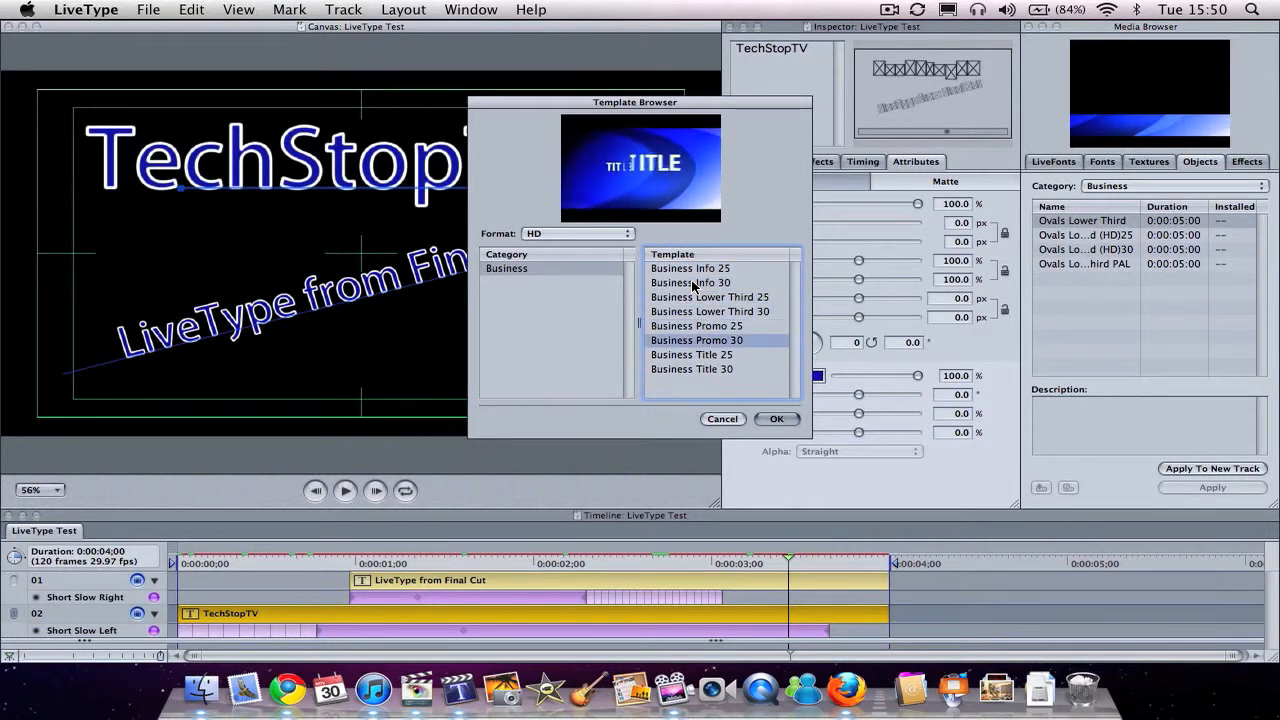
key(Down)
key(Down)
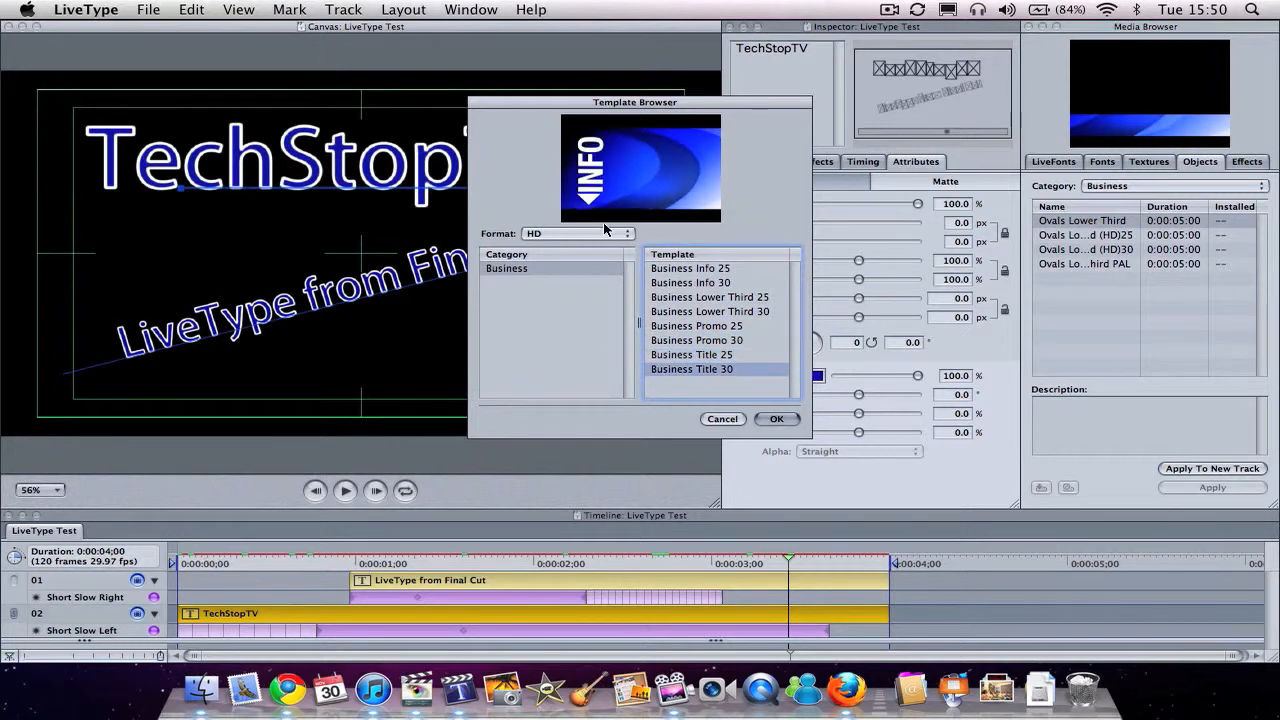
Step: Set the template format to PAL and browse the Business, Lower Third and Nature categories
click(605, 232)
click(592, 220)
click(556, 268)
key(Down)
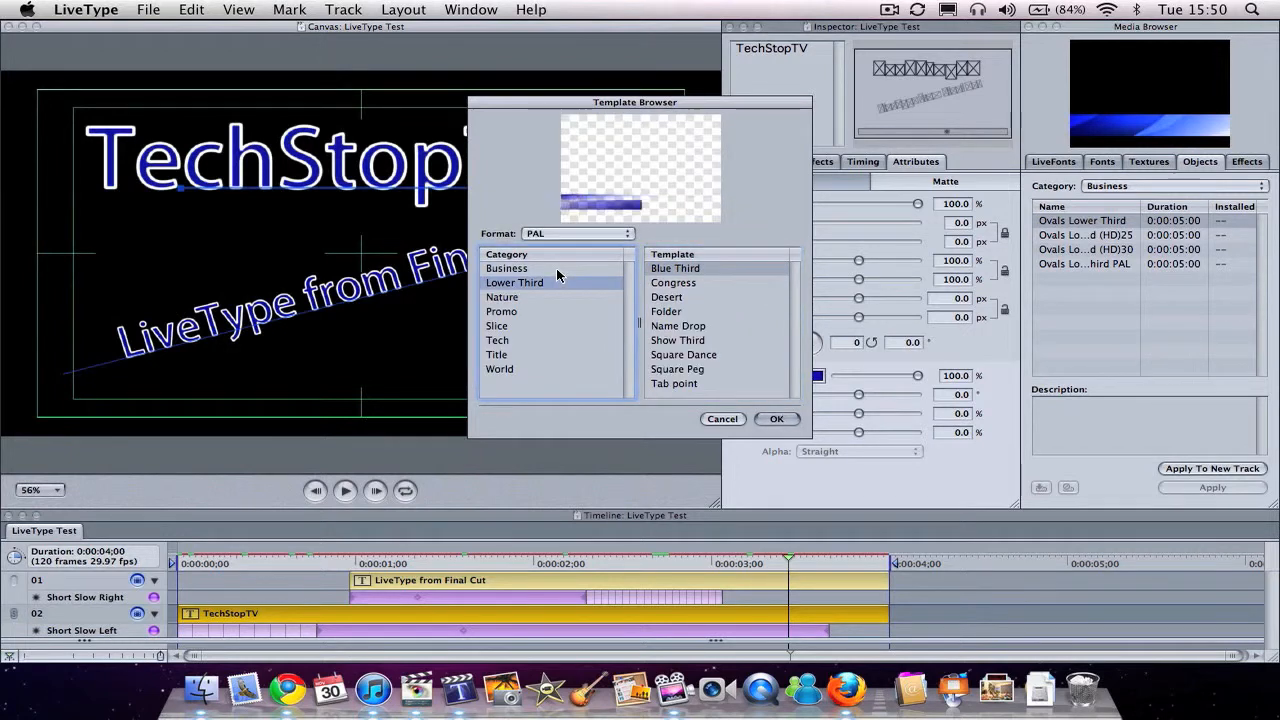
key(Down)
key(Down)
key(Up)
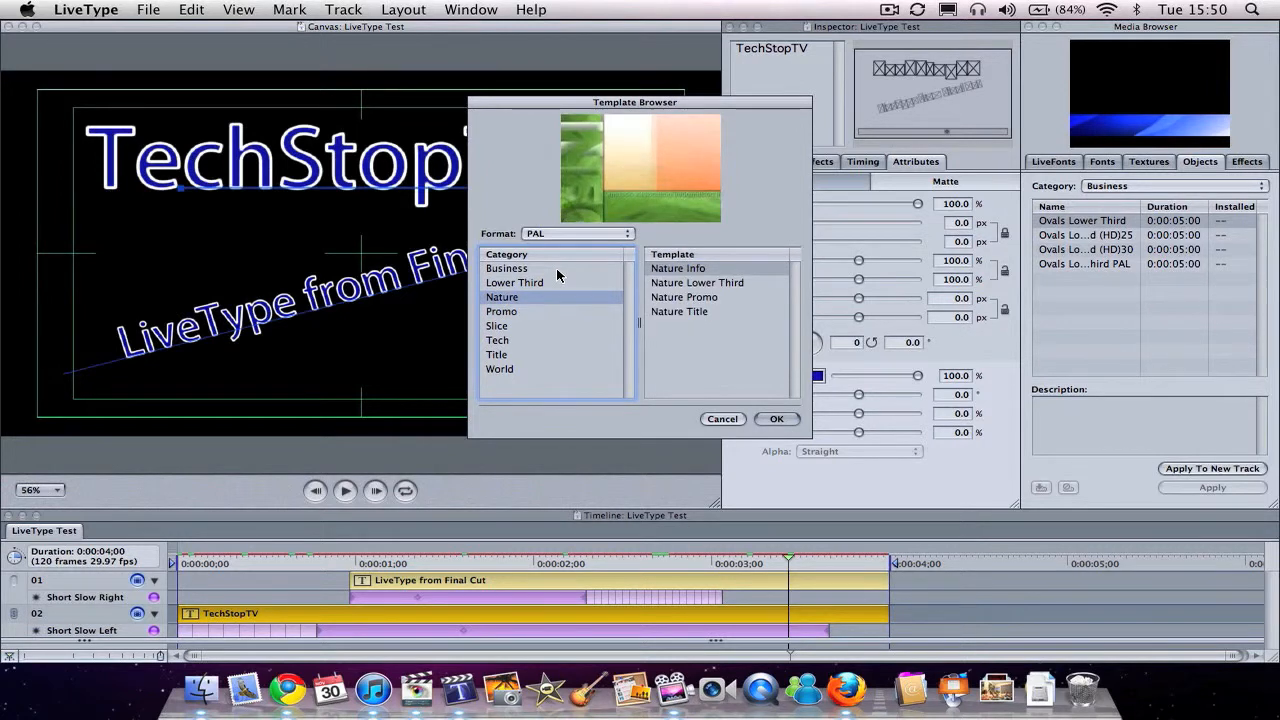
Step: Browse the remaining PAL template categories from Promo through World and return to Tech
key(Down)
key(Down)
key(Down)
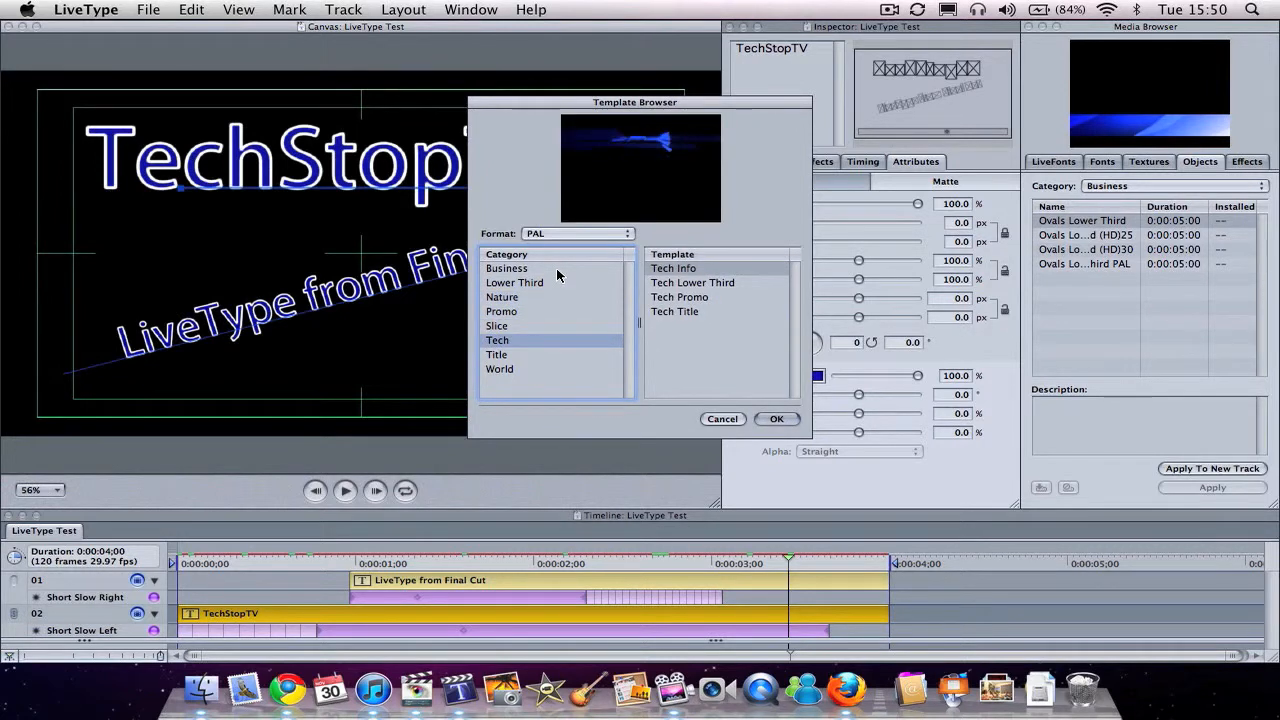
key(Down)
key(Down)
key(Up)
key(Up)
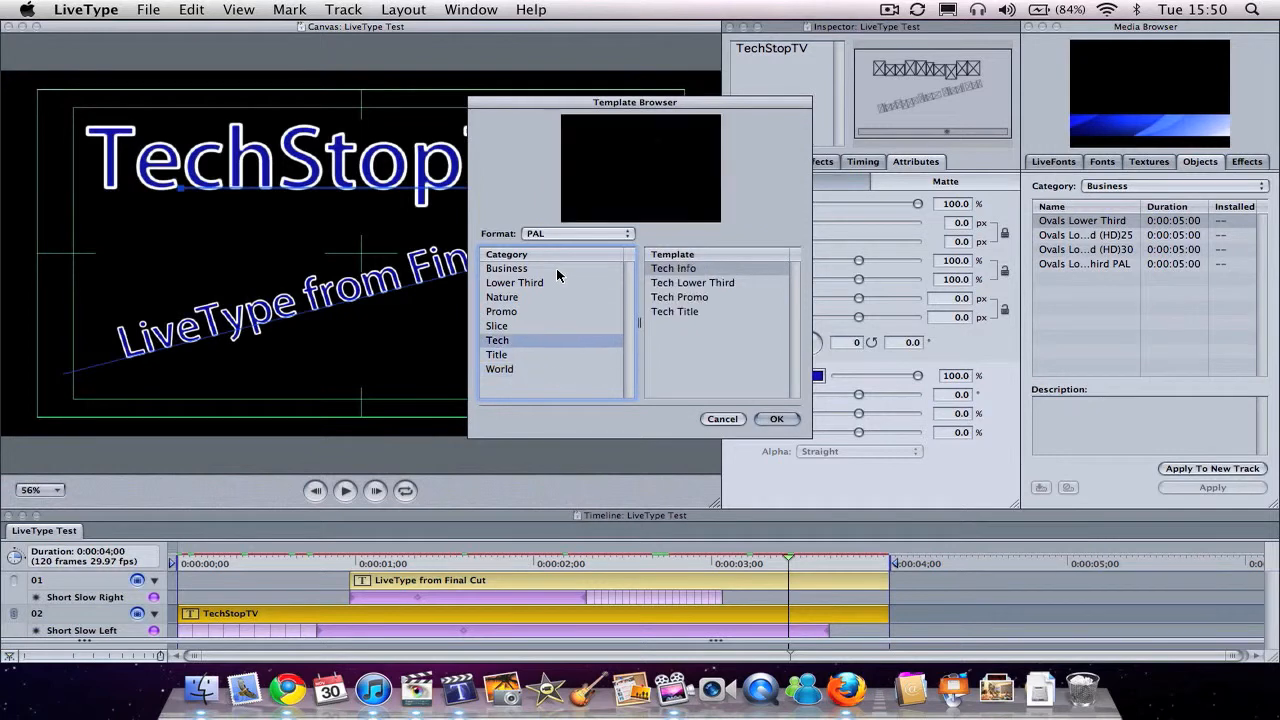
Step: Preview the Tech Lower Third and Tech Promo templates, and open the Tech Title template
click(663, 284)
click(675, 298)
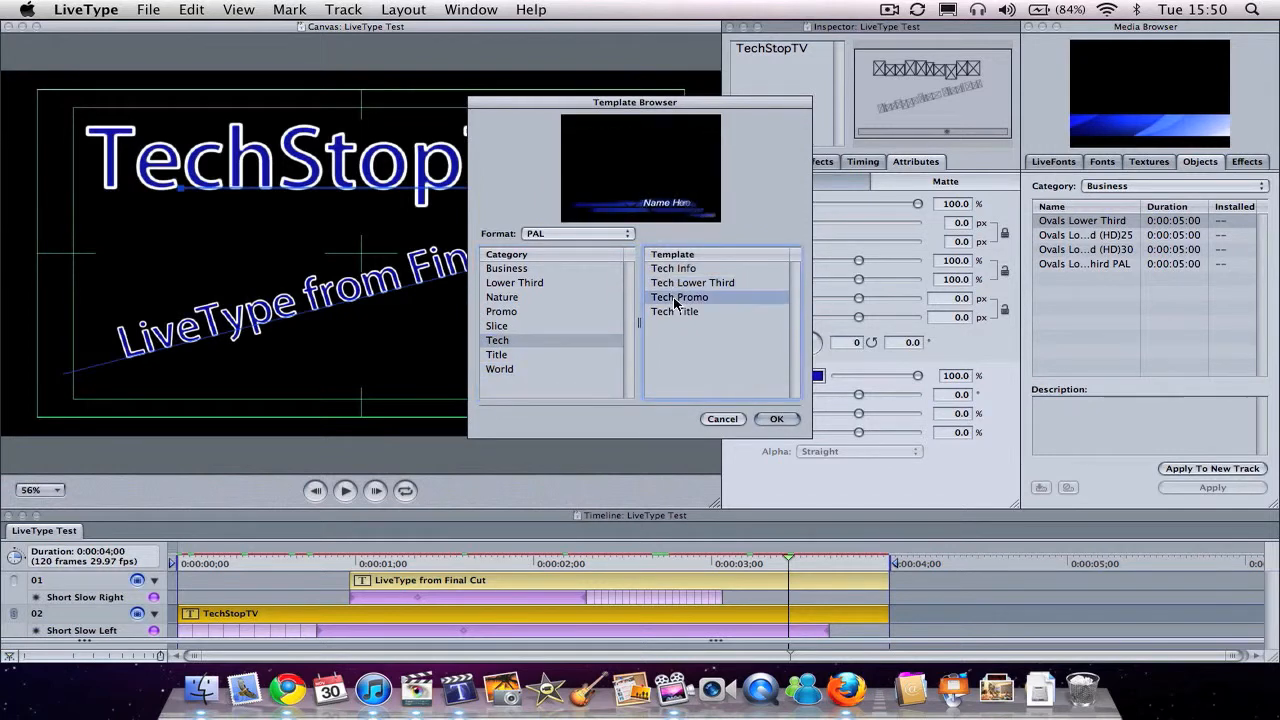
click(679, 312)
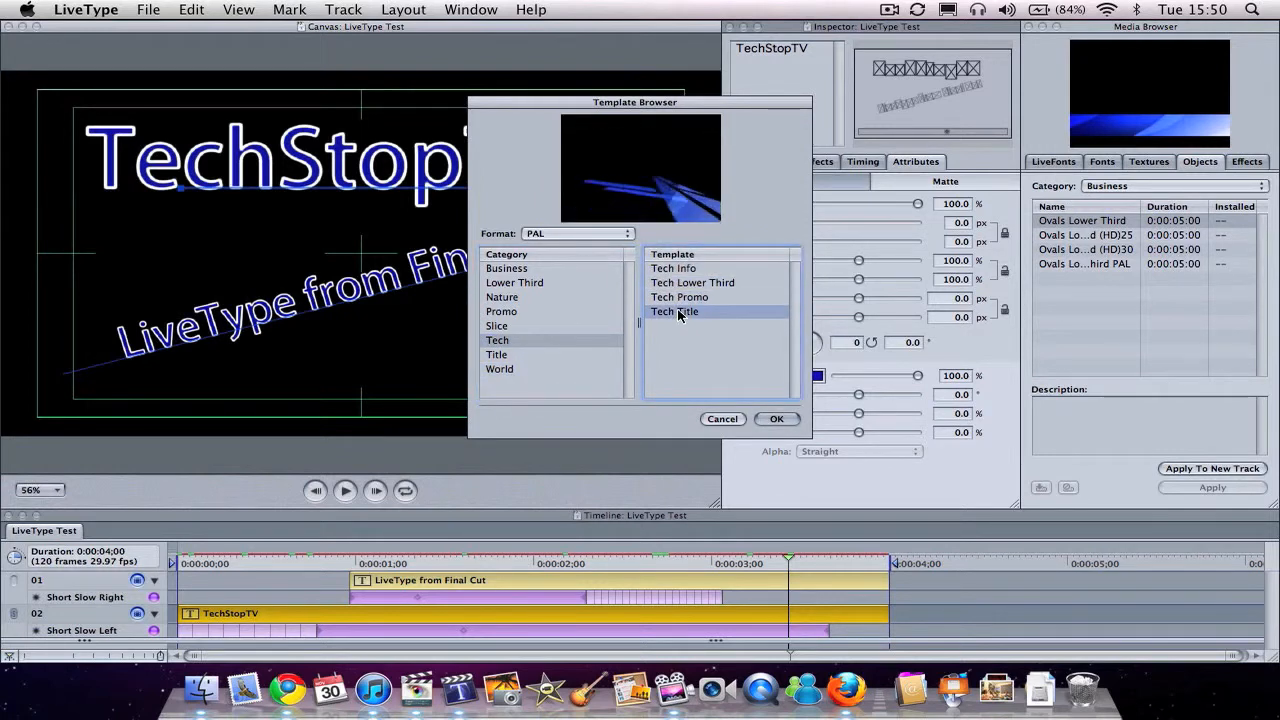
click(777, 419)
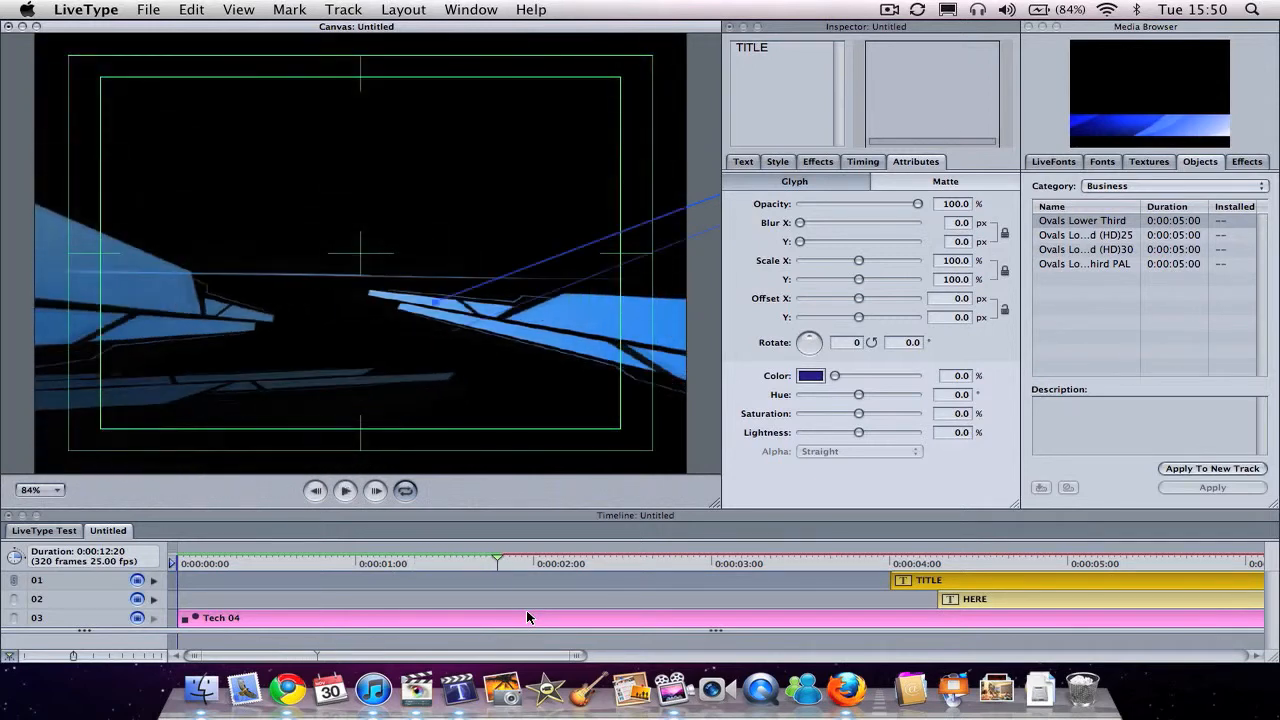
Step: Play the template and move the playhead just past 5 seconds, where the TITLE and HERE texts are both shown
key(space)
scroll(527, 616, right, 5)
click(739, 562)
drag(739, 560, 959, 560)
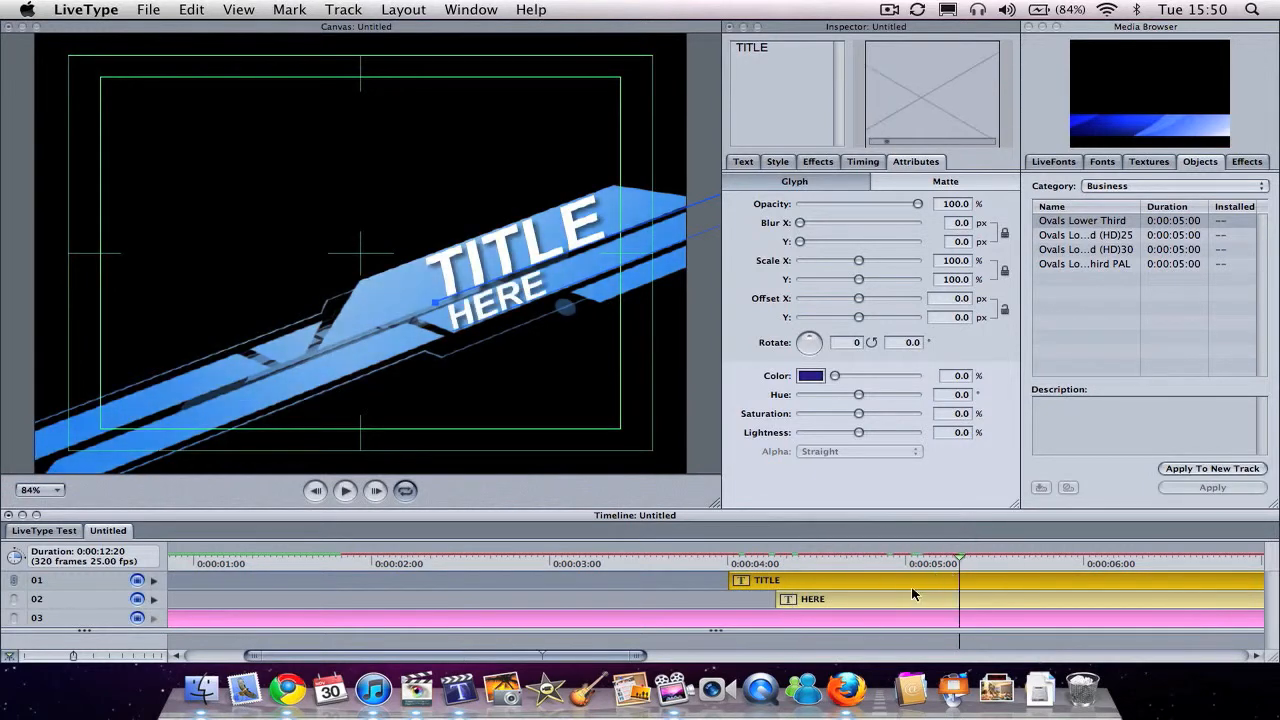
Step: Replace the TITLE text with TechStopTV and undo a trial shift of its letter S
click(787, 75)
text(T)
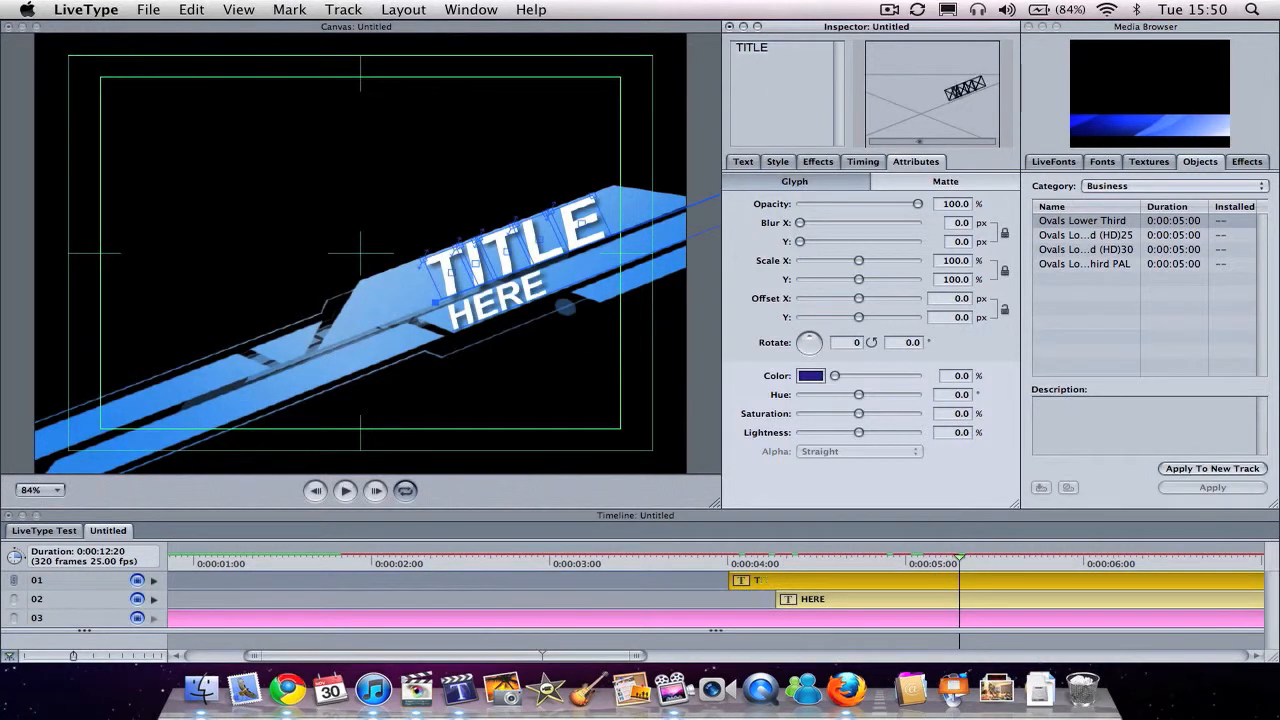
text(echStopTV)
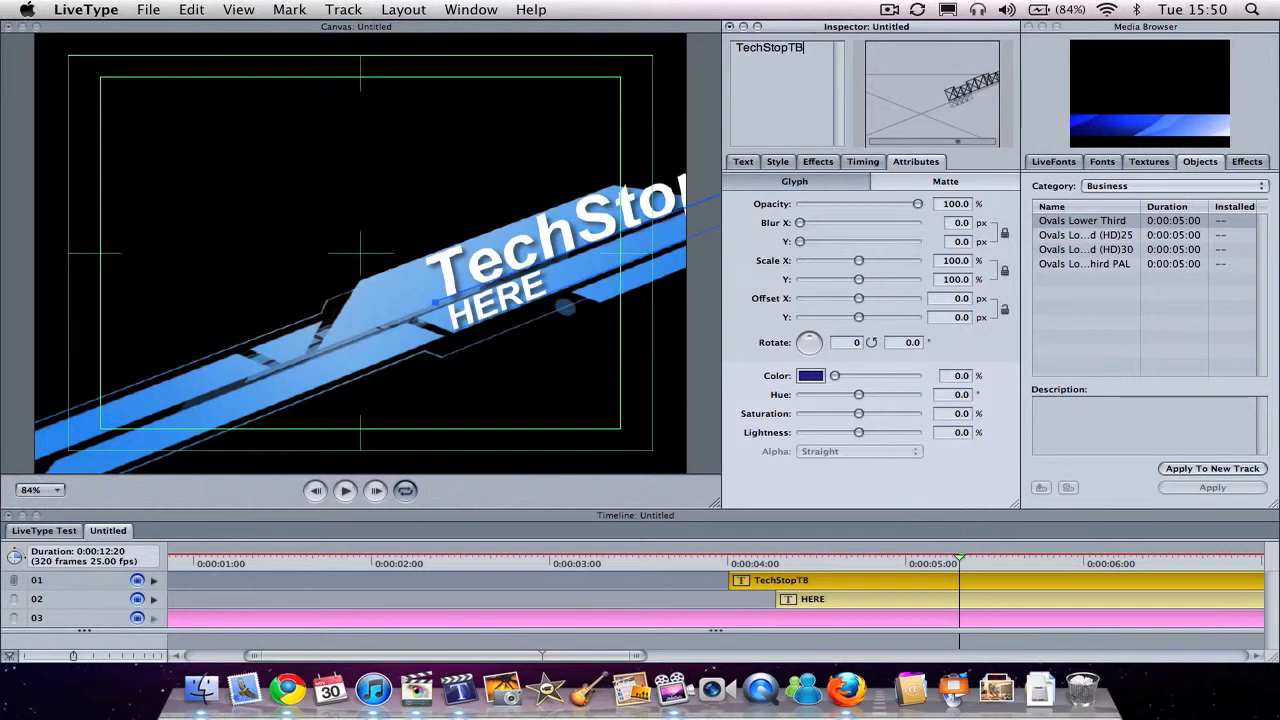
drag(590, 228, 584, 232)
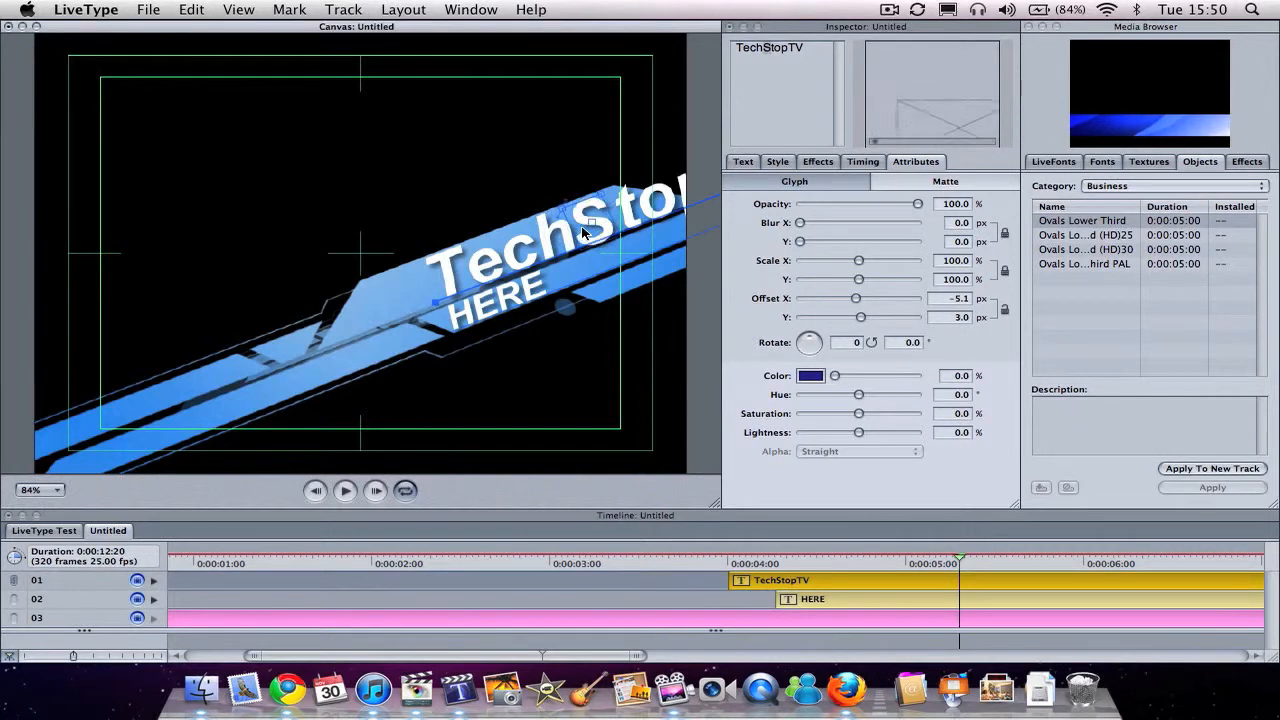
key(super+z)
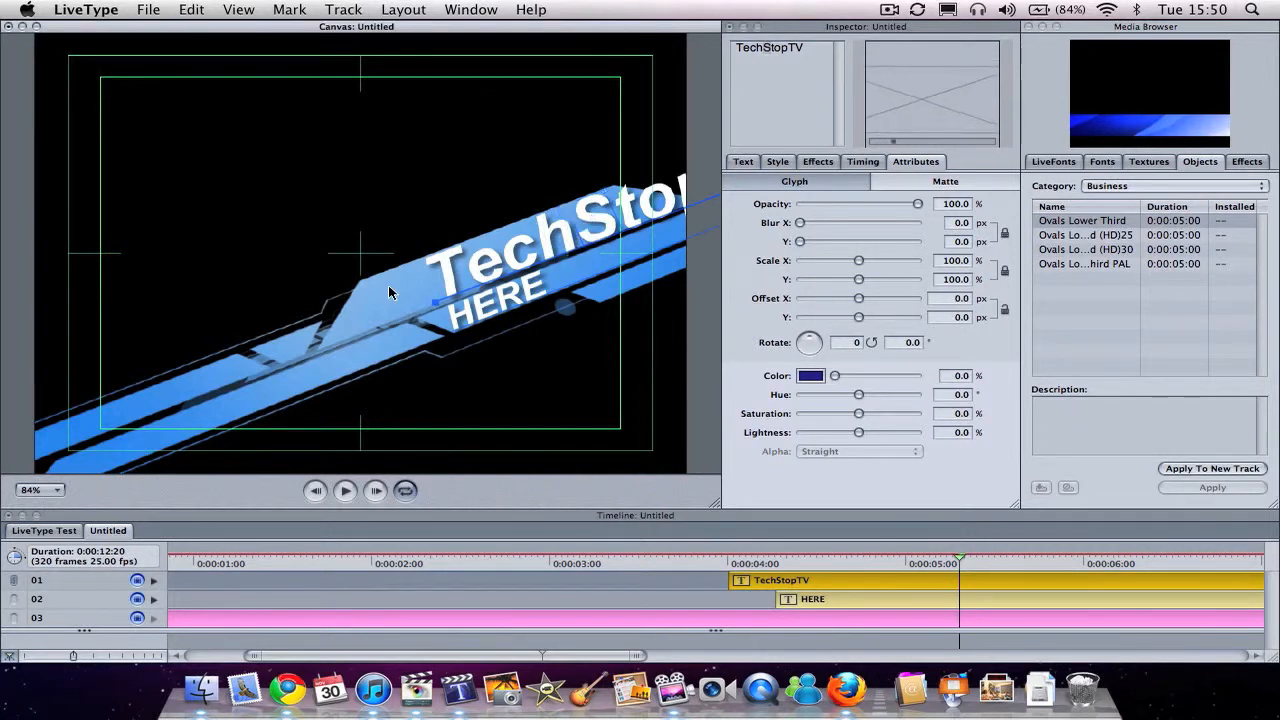
Step: Move the TechStopTV text down along the slanted blue banner toward its start and set its size to 66 pts
click(433, 299)
drag(347, 333, 348, 333)
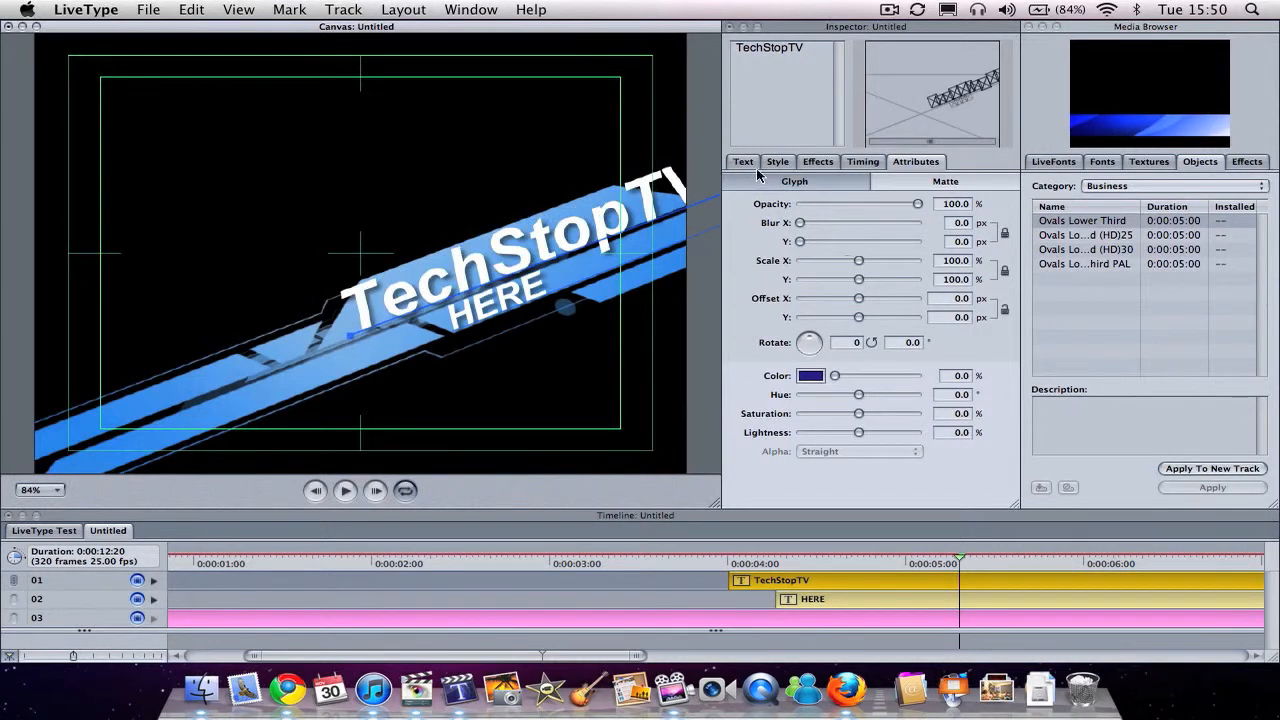
click(743, 162)
drag(812, 211, 810, 211)
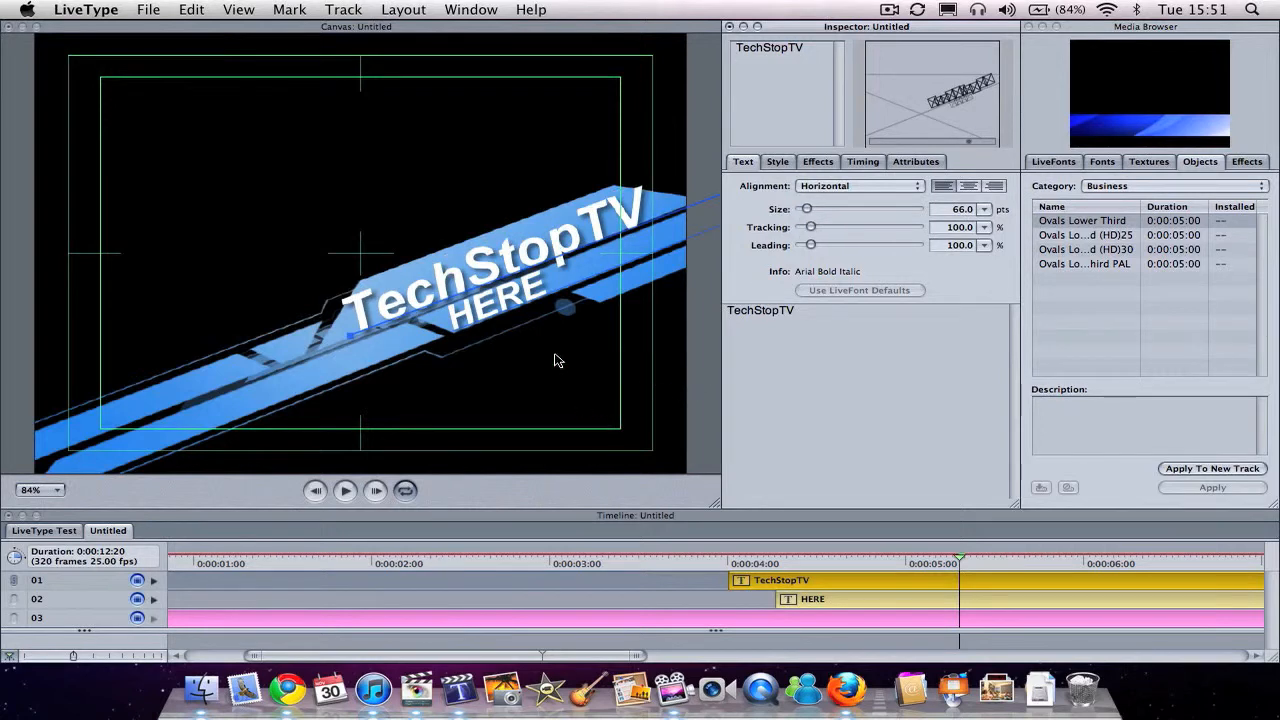
Step: Replace the HERE text on track 02 with LiveType
click(857, 600)
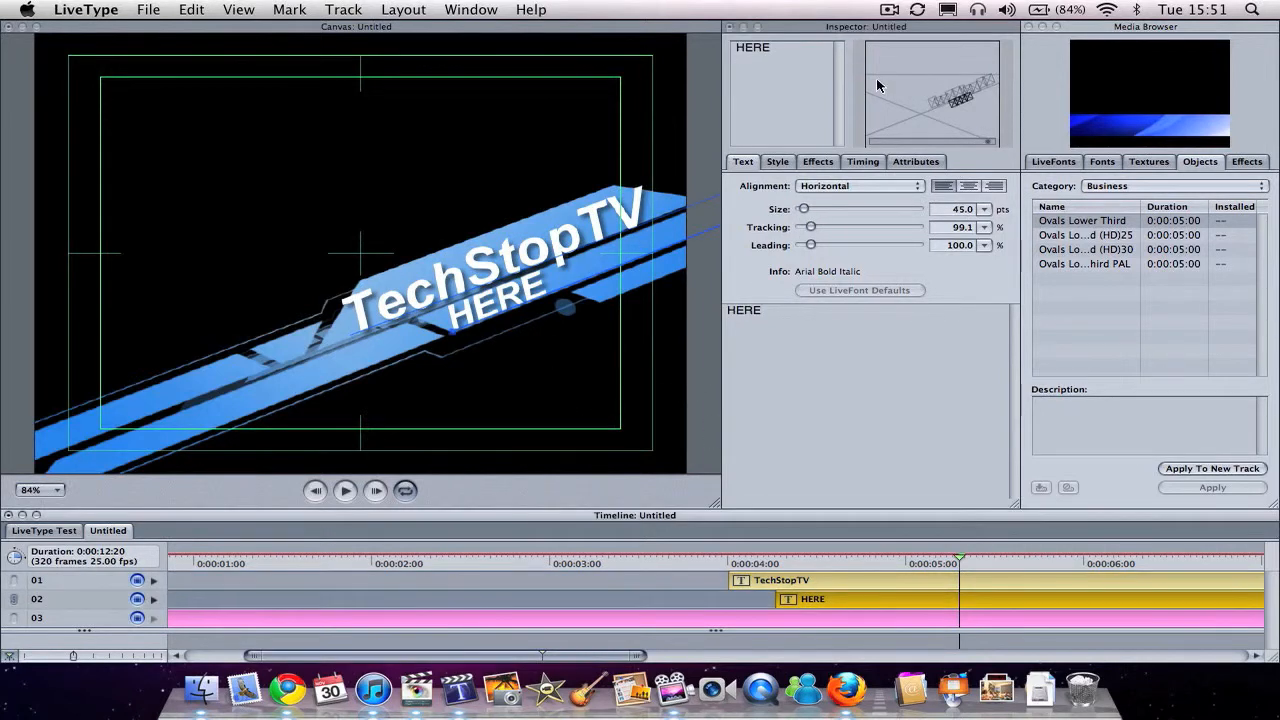
key(super+a)
text(LiveType)
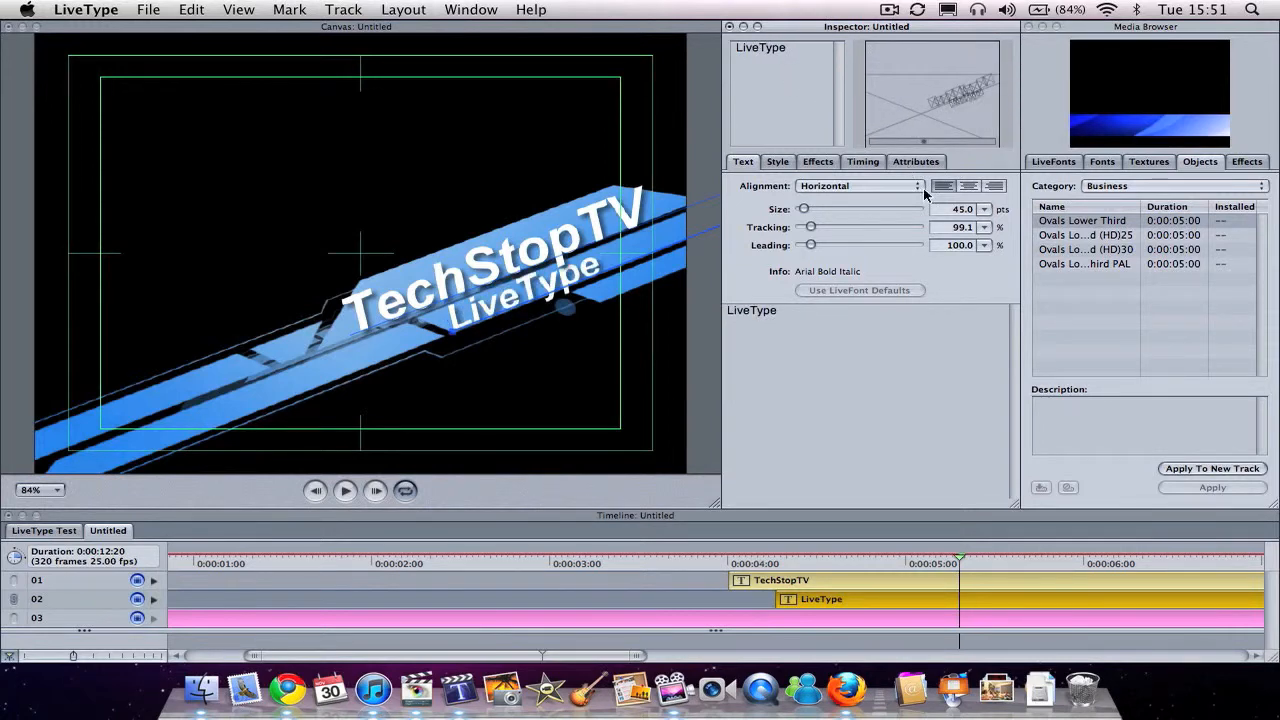
Step: Scrub through the customised title to its end past 10 seconds, and return the playhead to just after 6 seconds
drag(840, 561, 1277, 566)
scroll(1104, 596, right, 3)
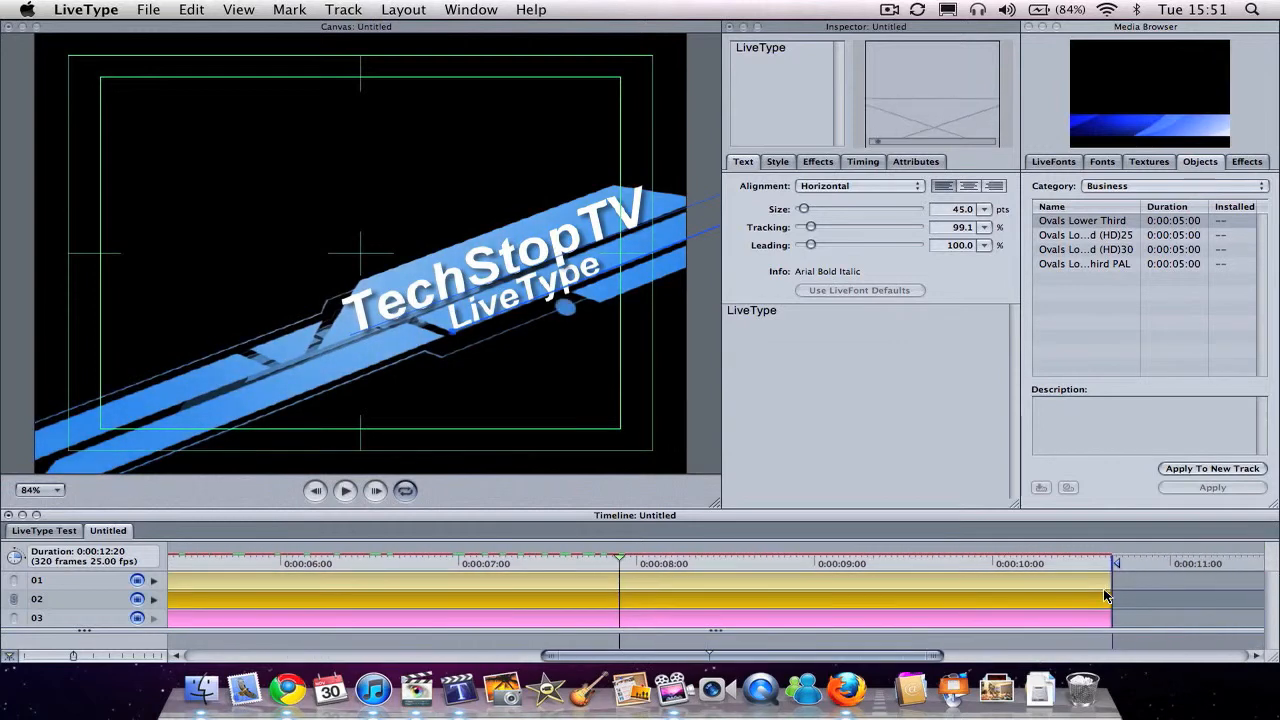
drag(977, 560, 1117, 562)
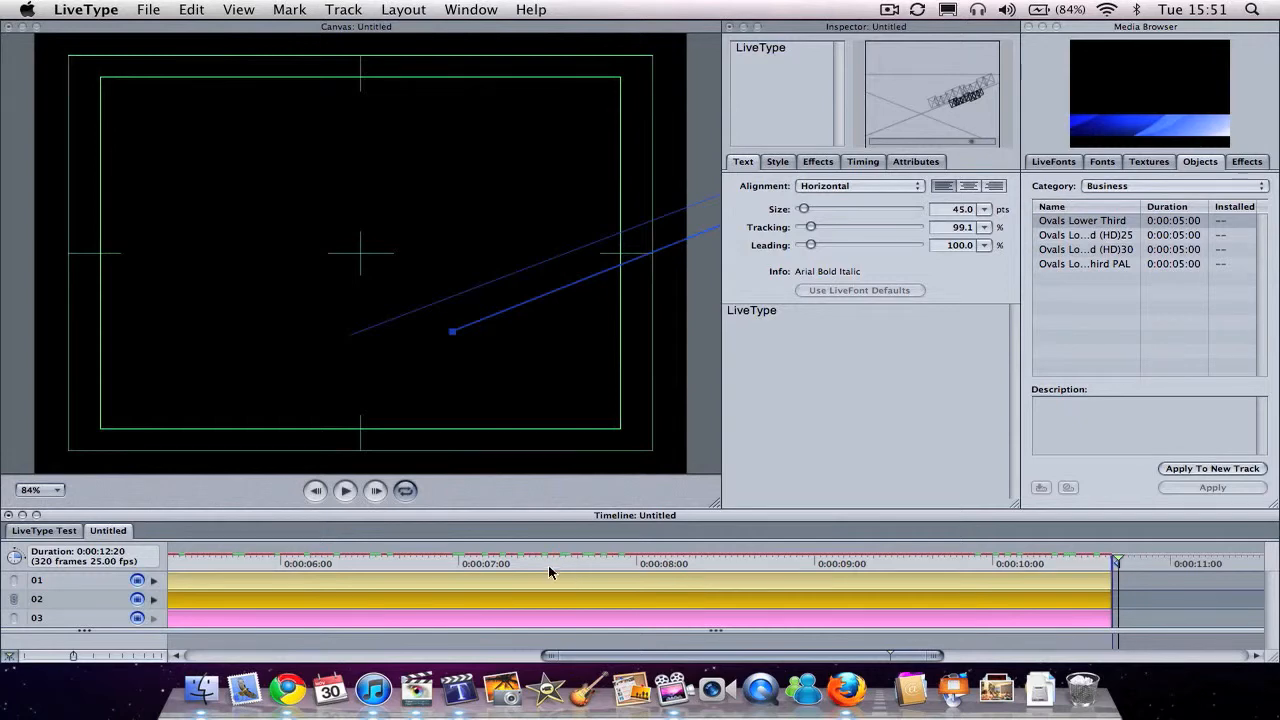
drag(466, 563, 269, 565)
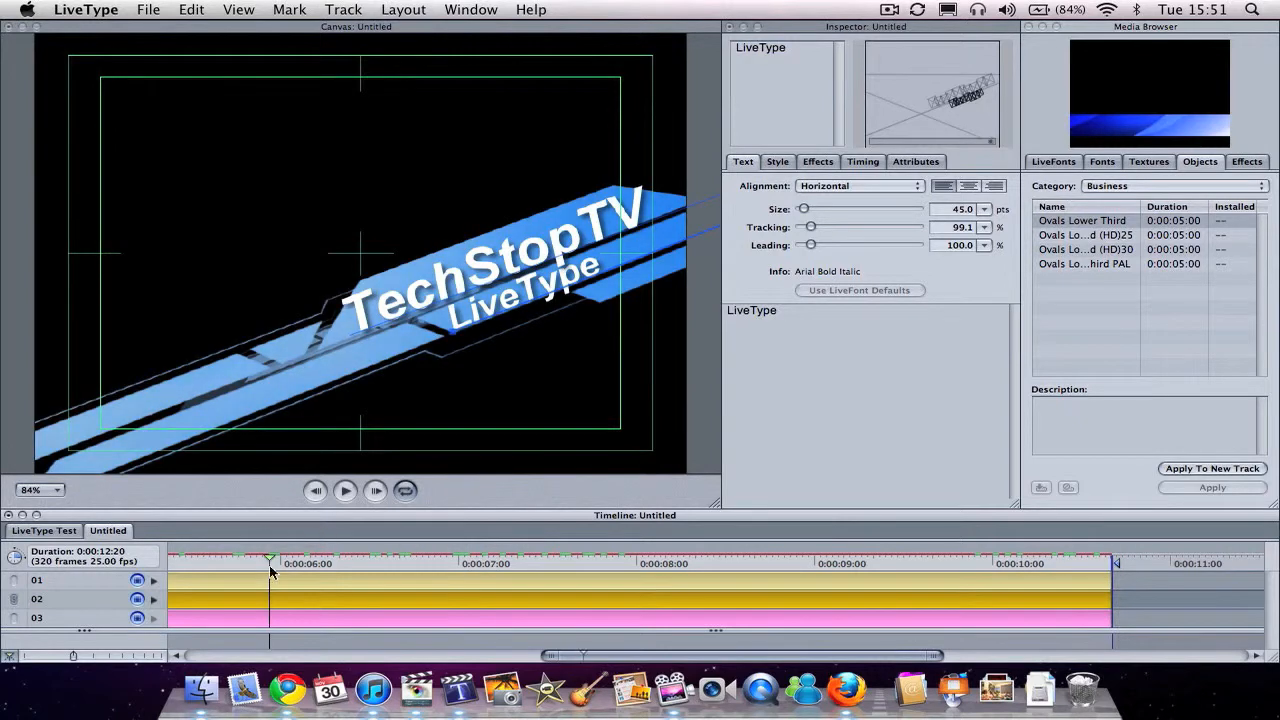
scroll(269, 565, left, 10)
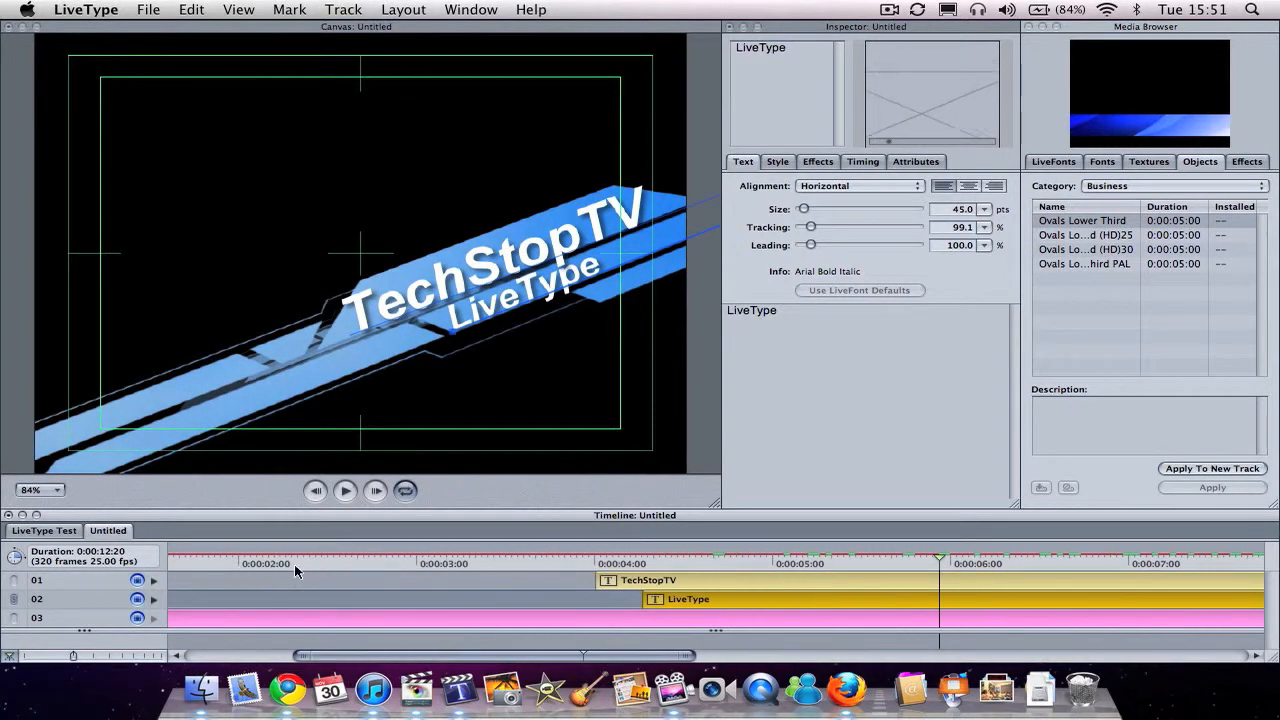
drag(579, 561, 995, 583)
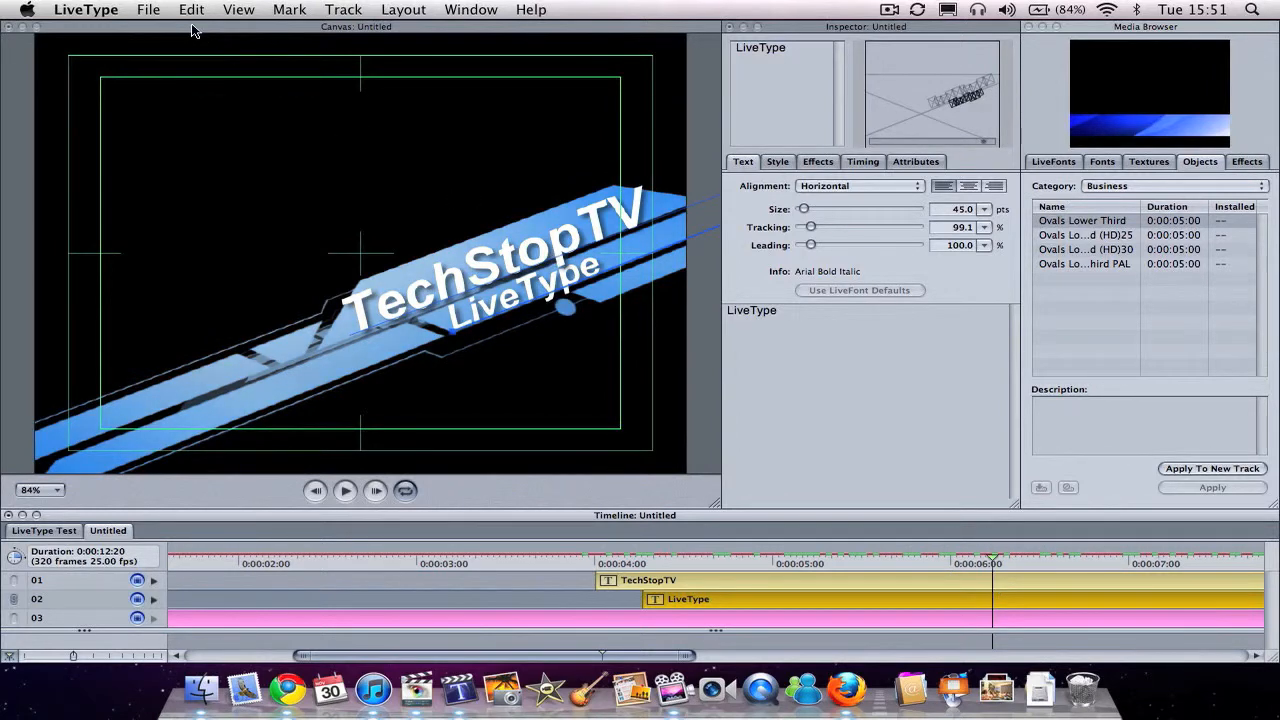
Step: Create a new blank LiveType project
click(136, 14)
click(163, 31)
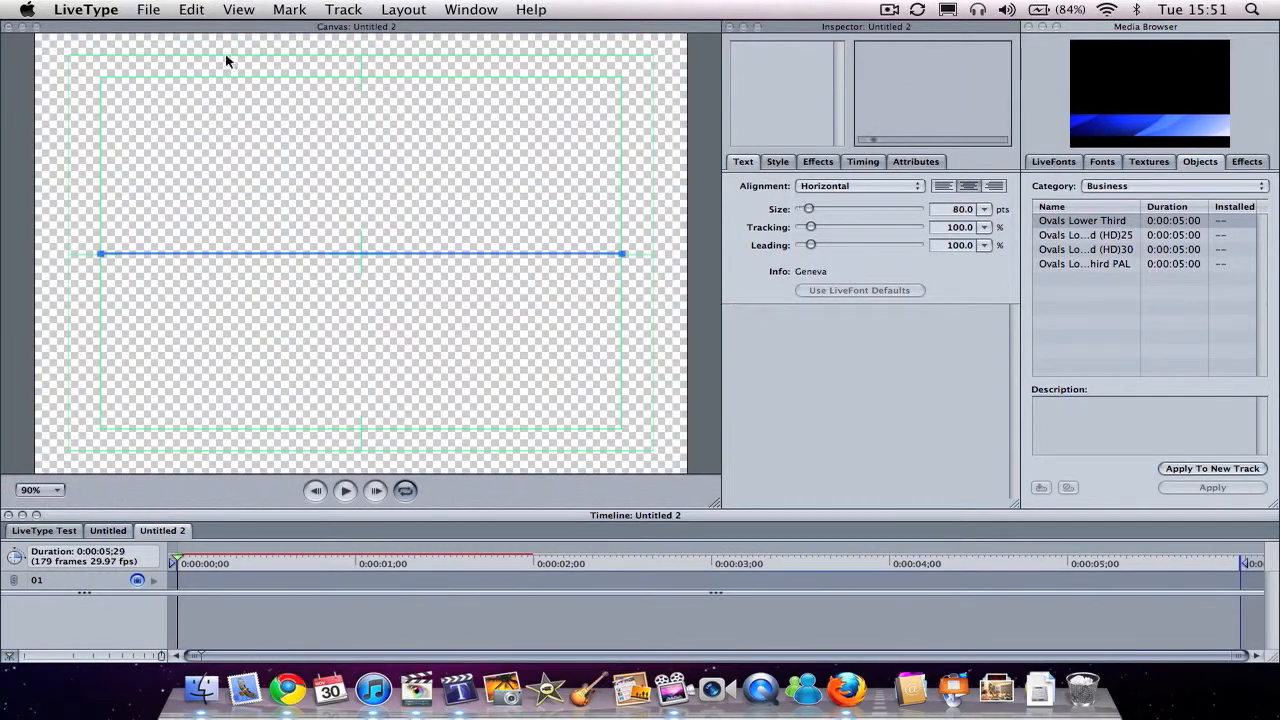